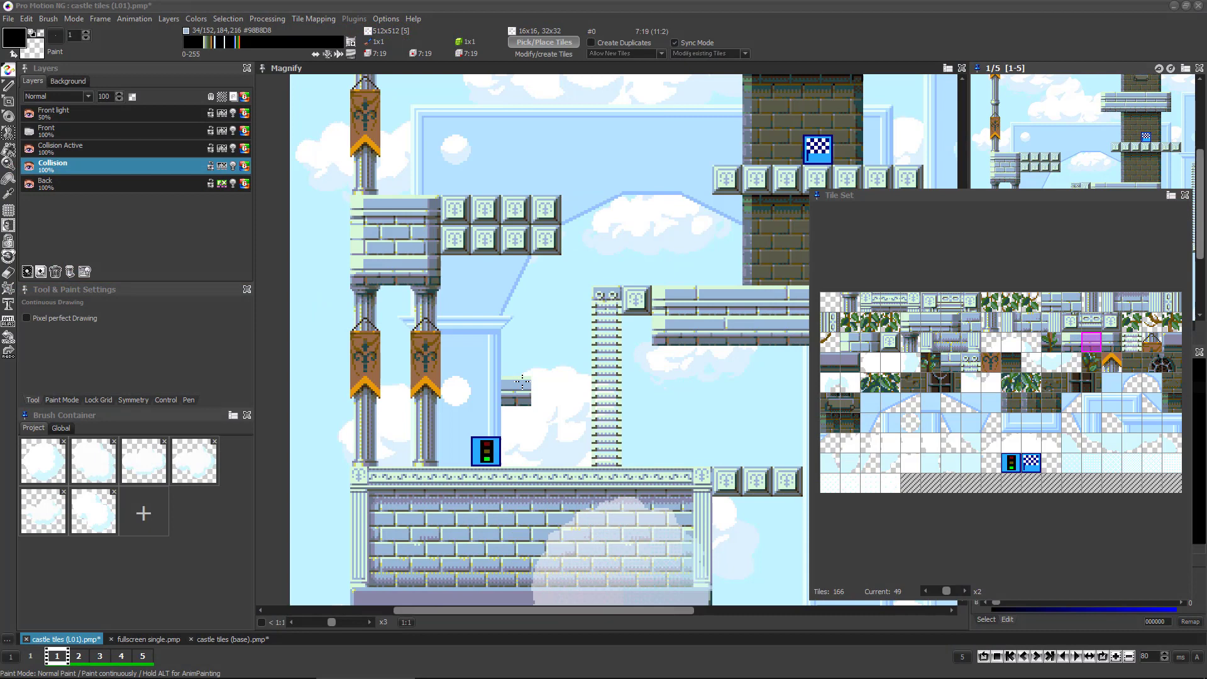
# Play the level, moving the character right into the castle area
pyautogui.press('Right')
pyautogui.press('Right')
pyautogui.press('Right')
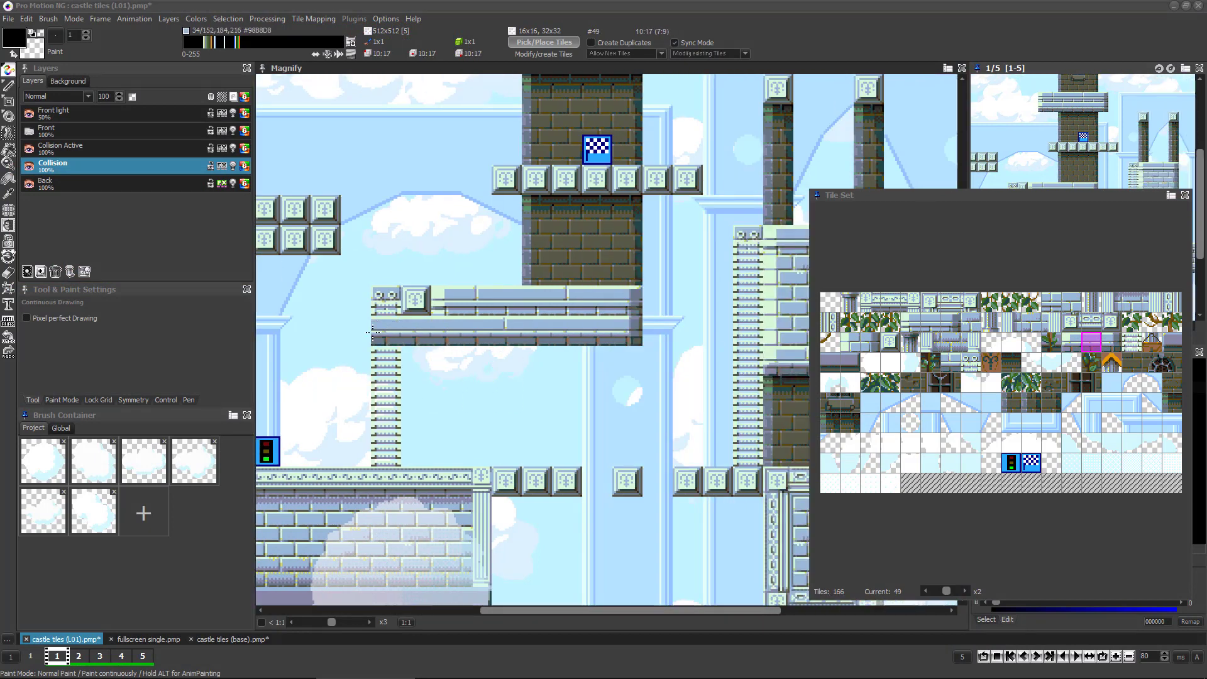
pyautogui.click(929, 323)
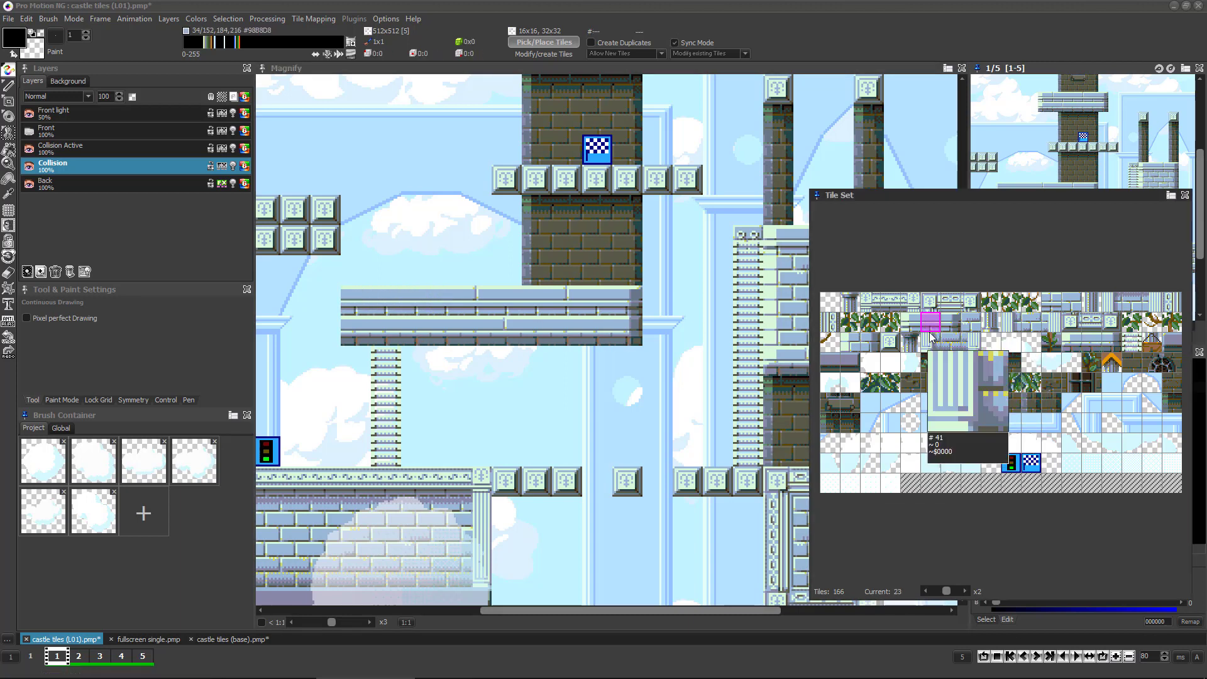
pyautogui.click(911, 323)
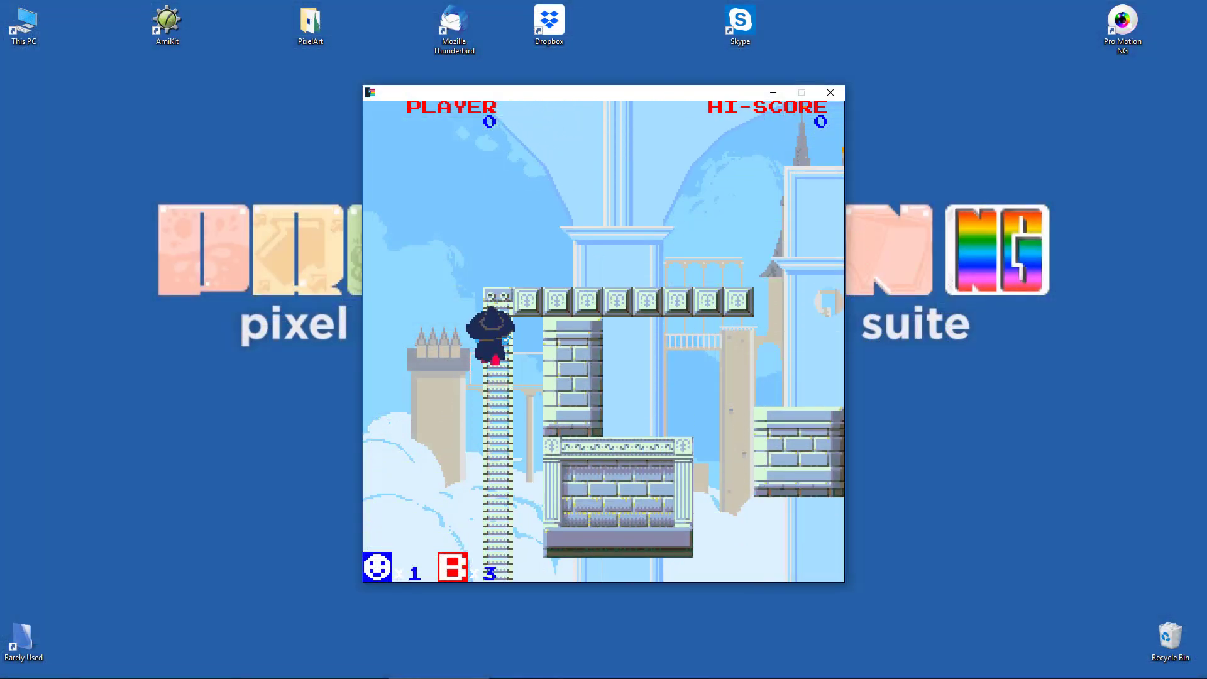
pyautogui.press('Right')
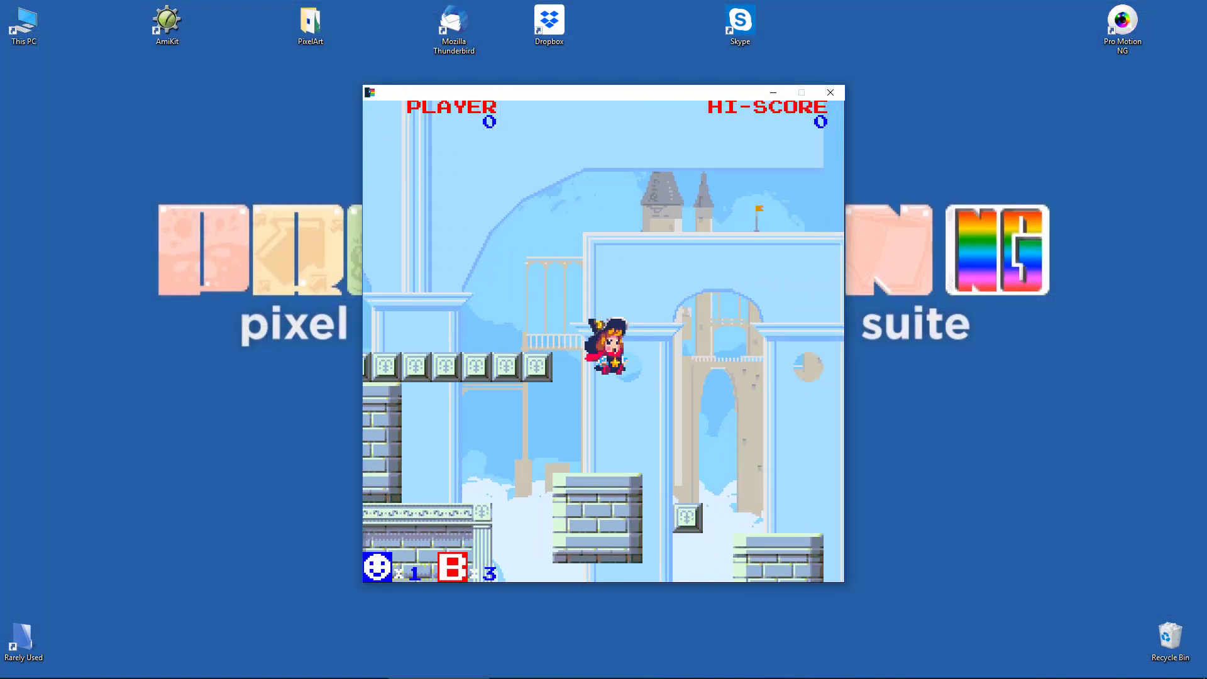
pyautogui.press('Right')
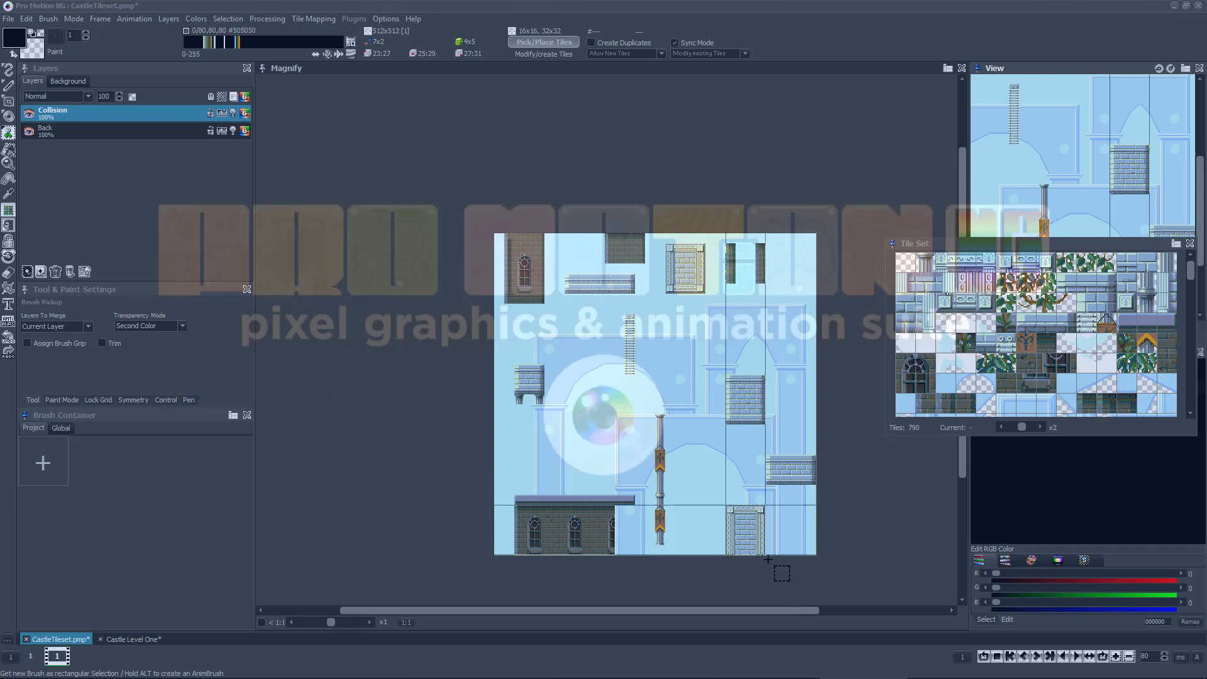
# Stamp a stone column, then set up a Tile Maps project with Mirror X and Mirror Y
pyautogui.moveTo(505, 396); pyautogui.dragTo(451, 337)
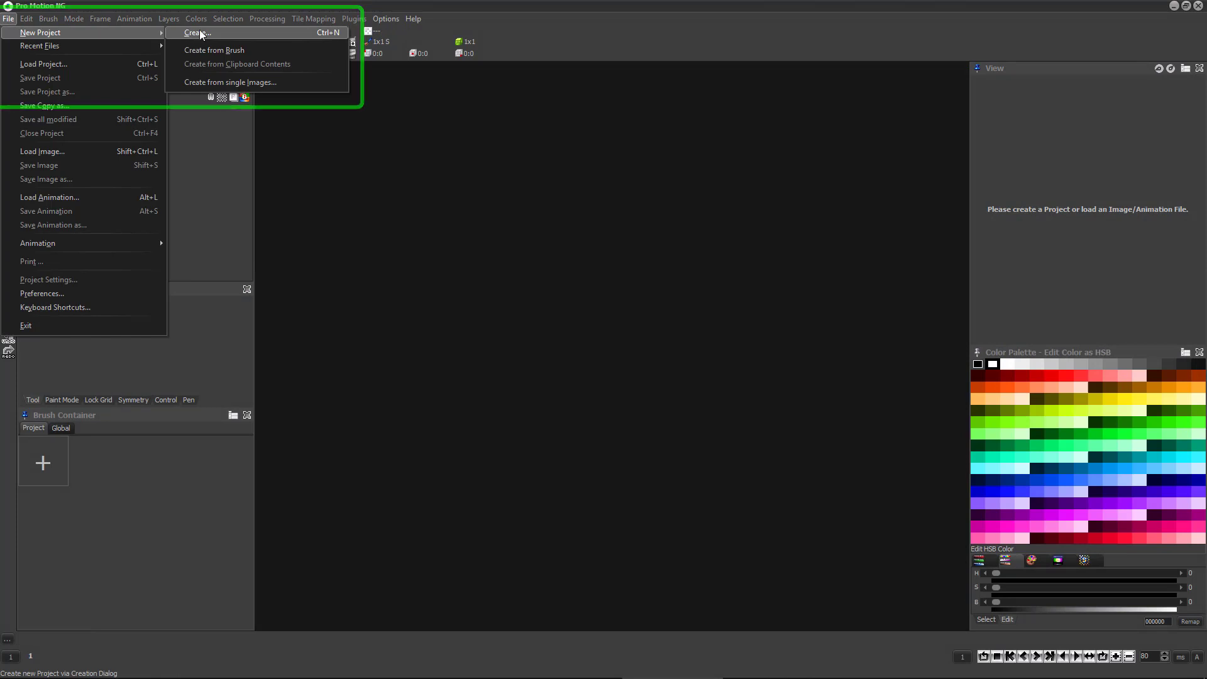
pyautogui.click(199, 32)
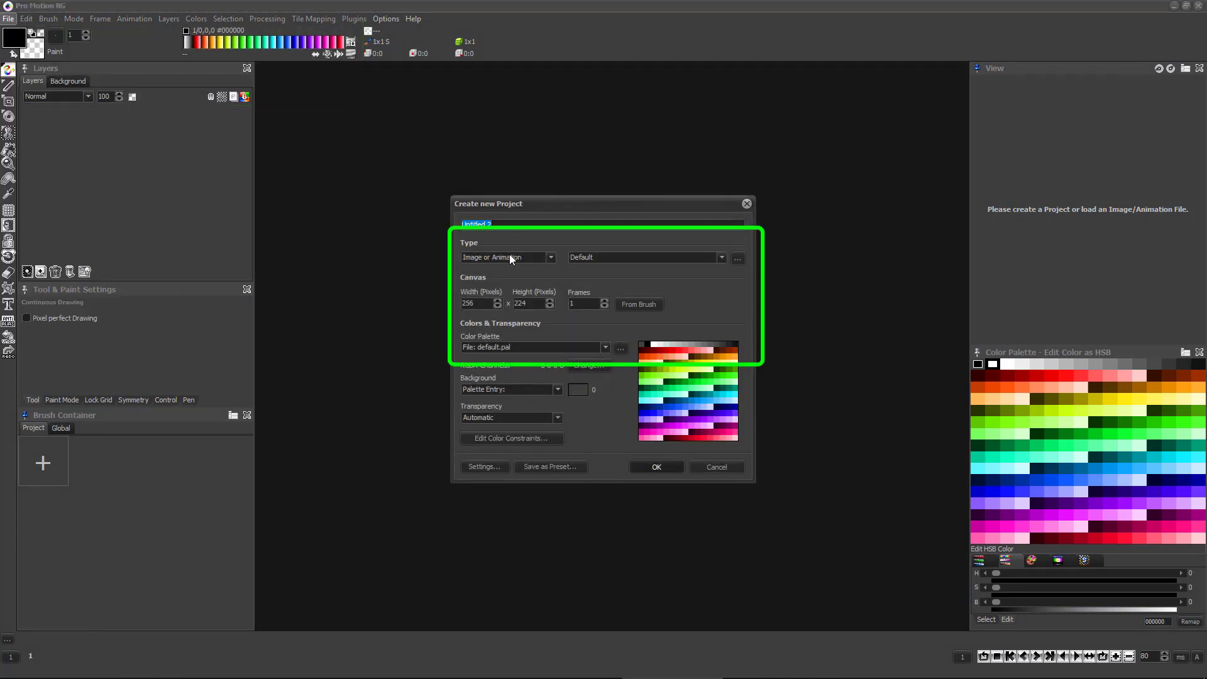
pyautogui.click(486, 279)
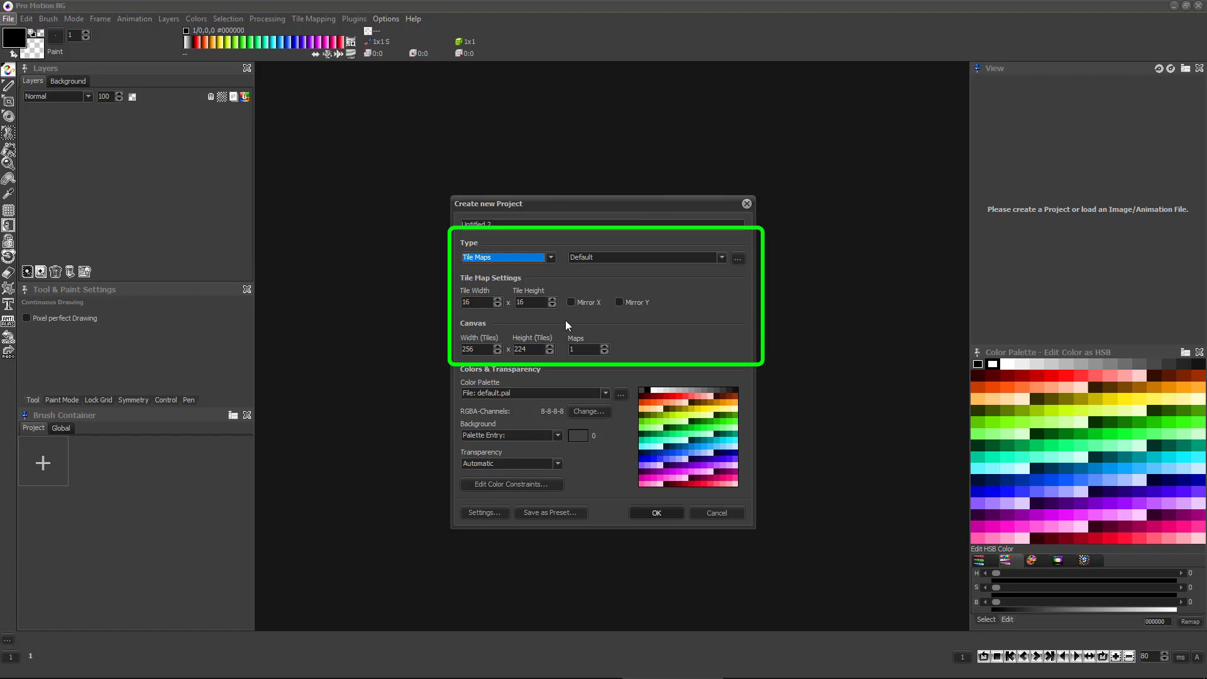
pyautogui.click(571, 303)
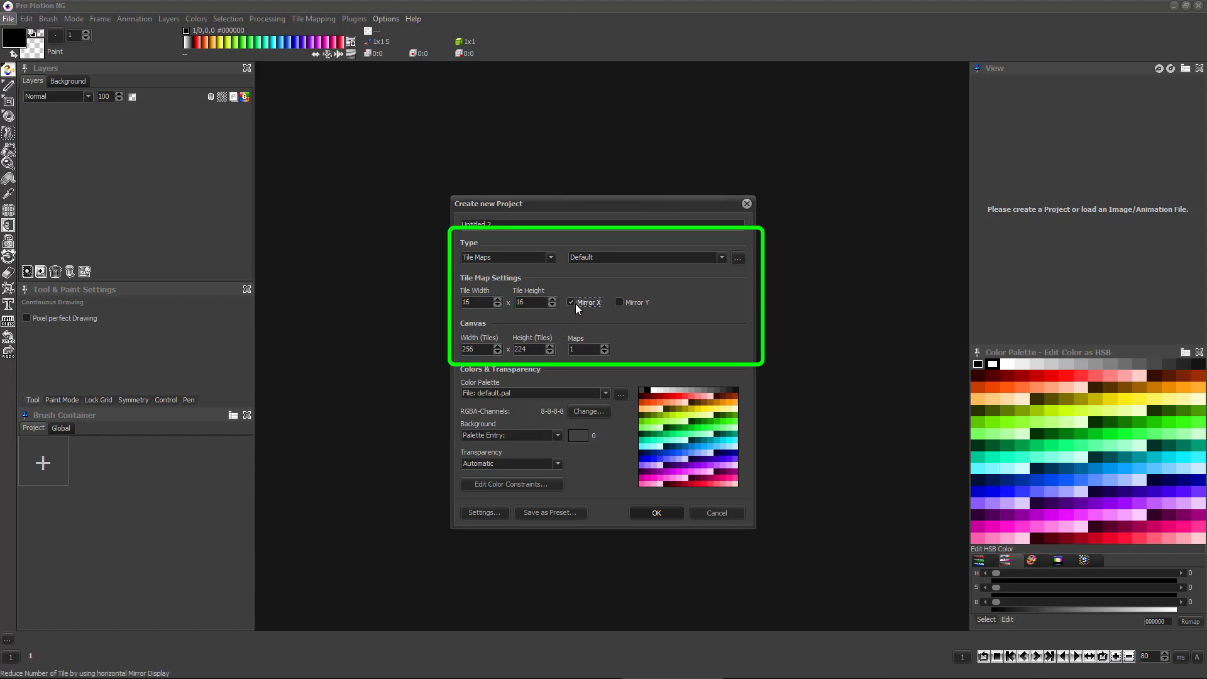
pyautogui.click(619, 301)
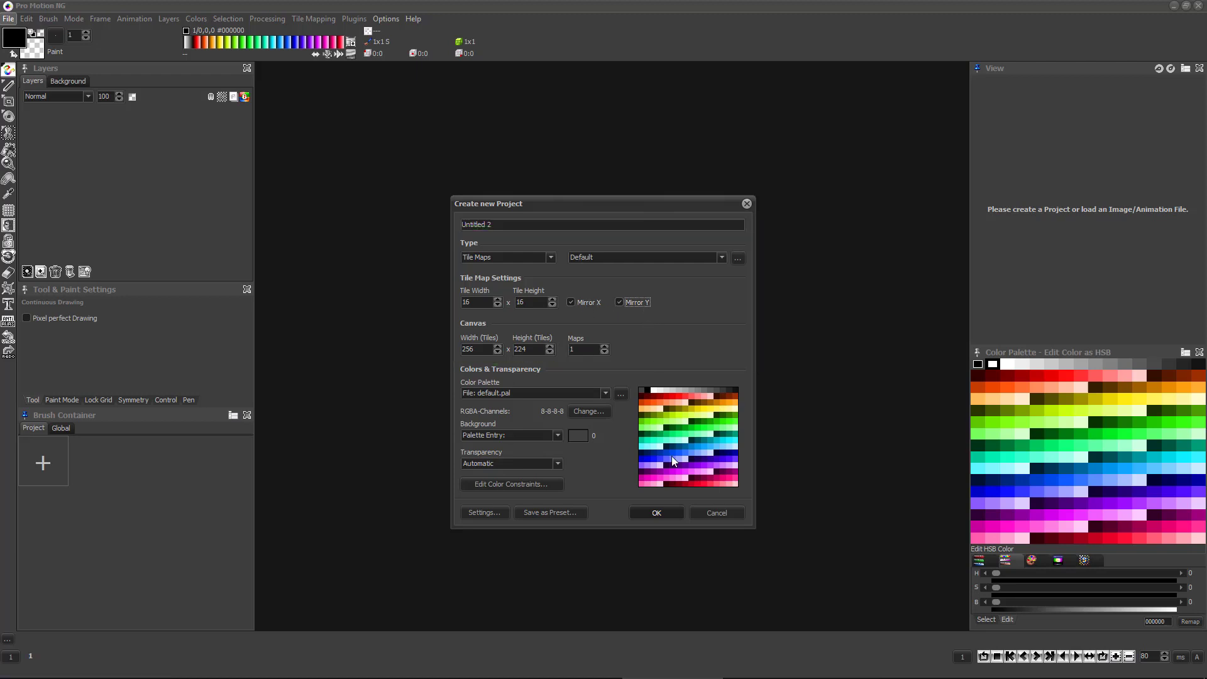
# Create the map, tint background colour 0 blue, and paint a grey stroke across it
pyautogui.click(662, 513)
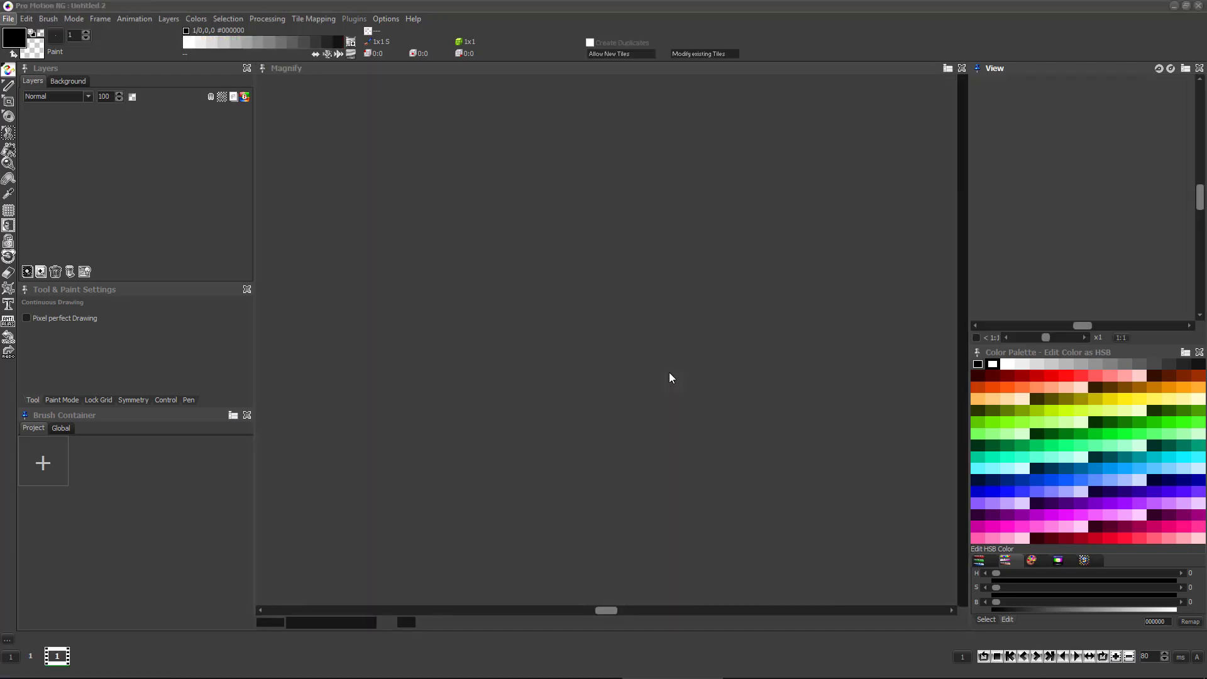
pyautogui.scroll(-1, 666, 370)
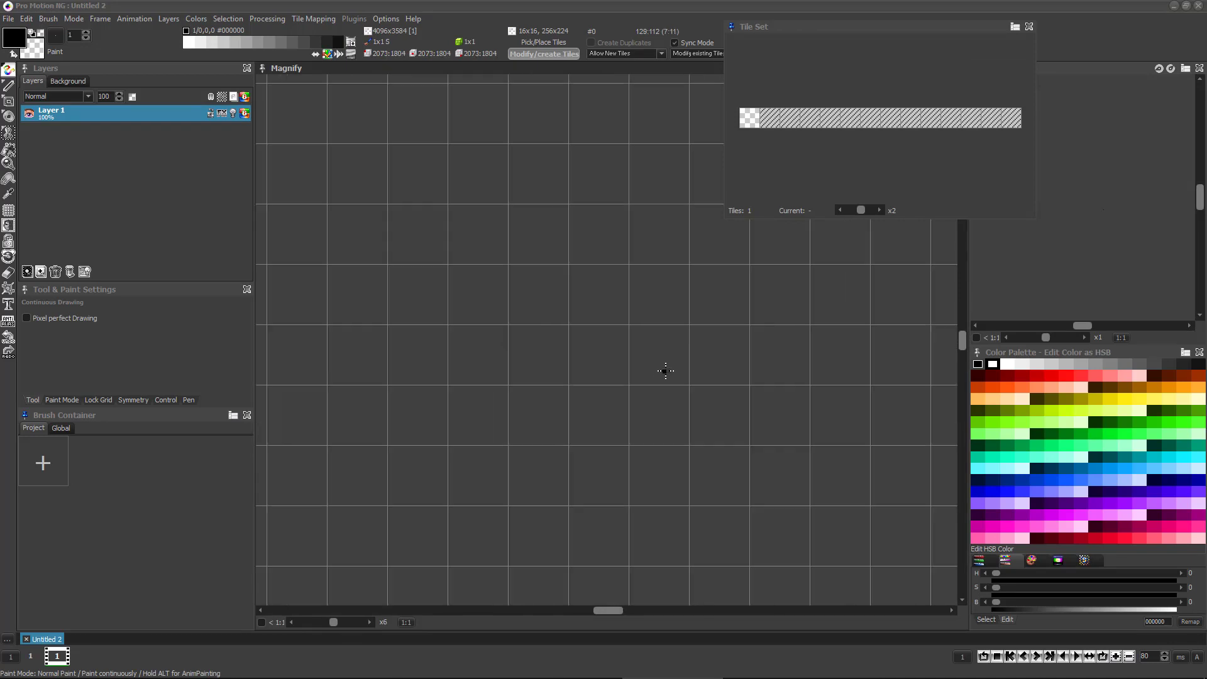
pyautogui.scroll(-1, 664, 371)
pyautogui.click(1005, 560)
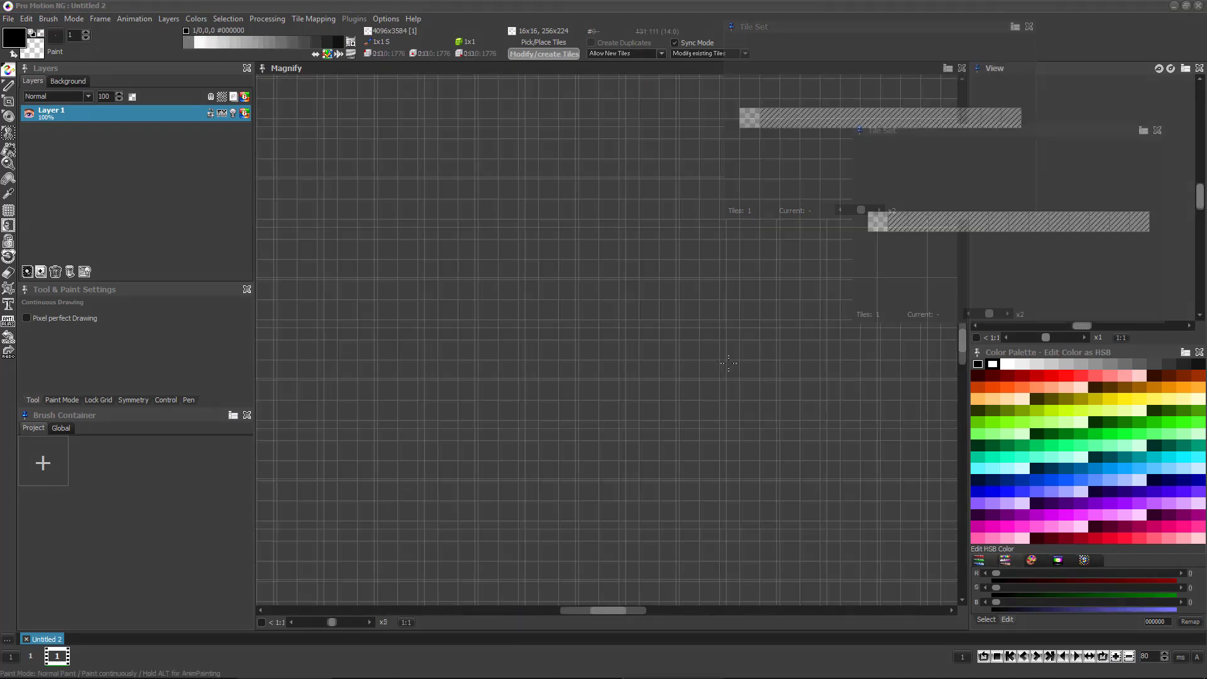
pyautogui.moveTo(1038, 588); pyautogui.dragTo(1099, 602)
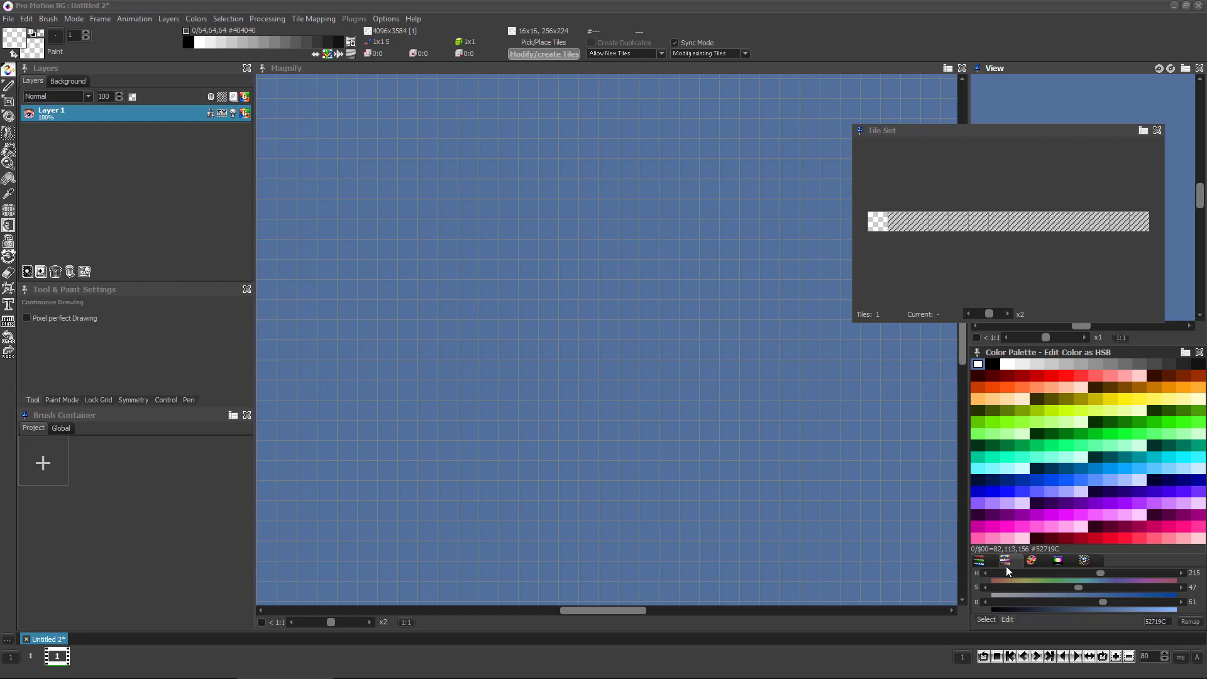
pyautogui.click(1140, 364)
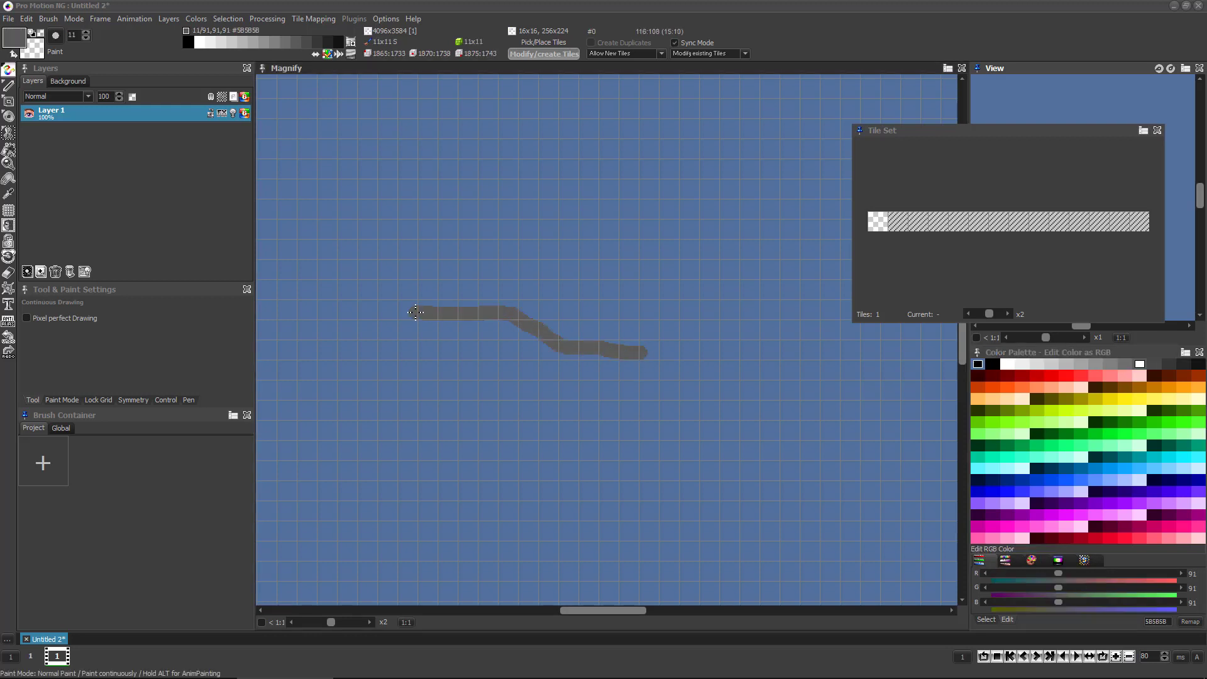
pyautogui.moveTo(439, 334); pyautogui.dragTo(563, 362)
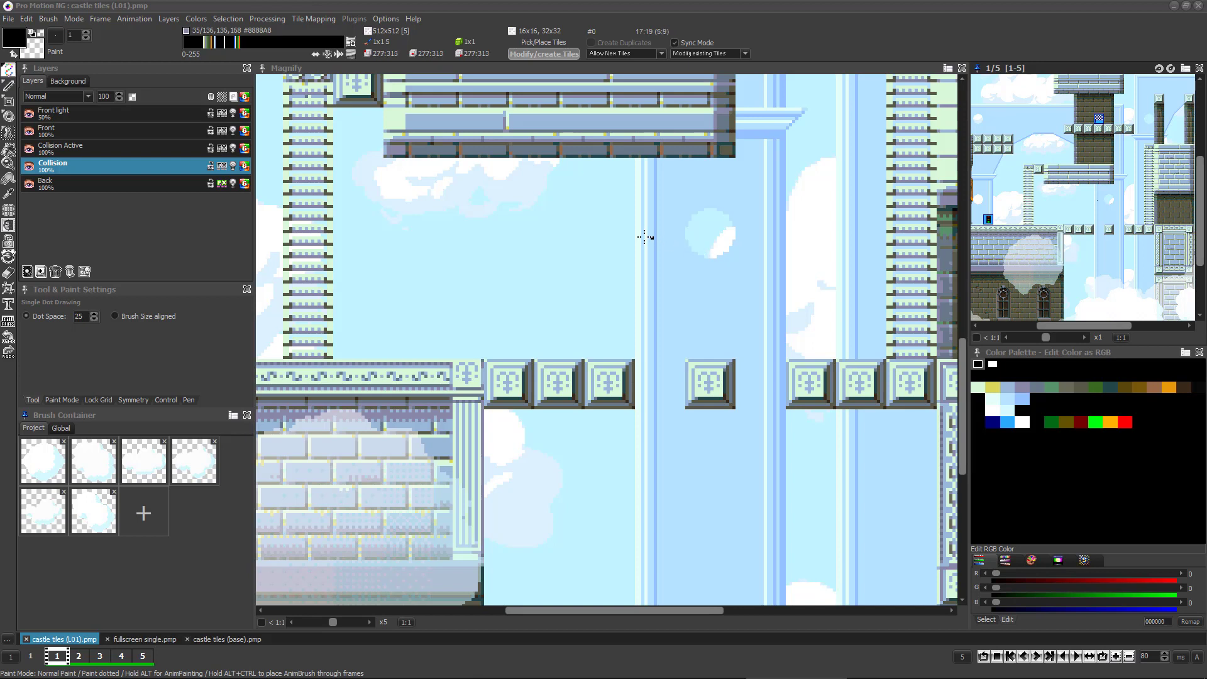
# In Pick/Place Tiles mode, pick up platform tiles and stamp them on the upper left
pyautogui.click(551, 45)
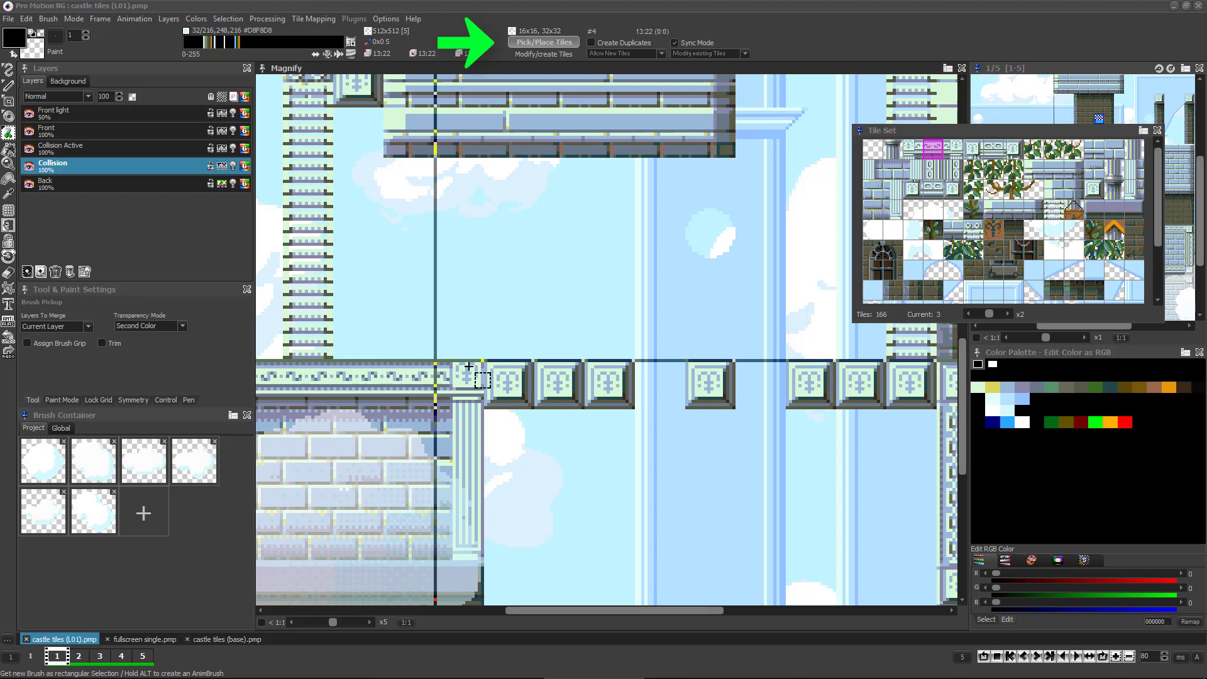
pyautogui.click(471, 397)
pyautogui.click(409, 234)
pyautogui.press('b')
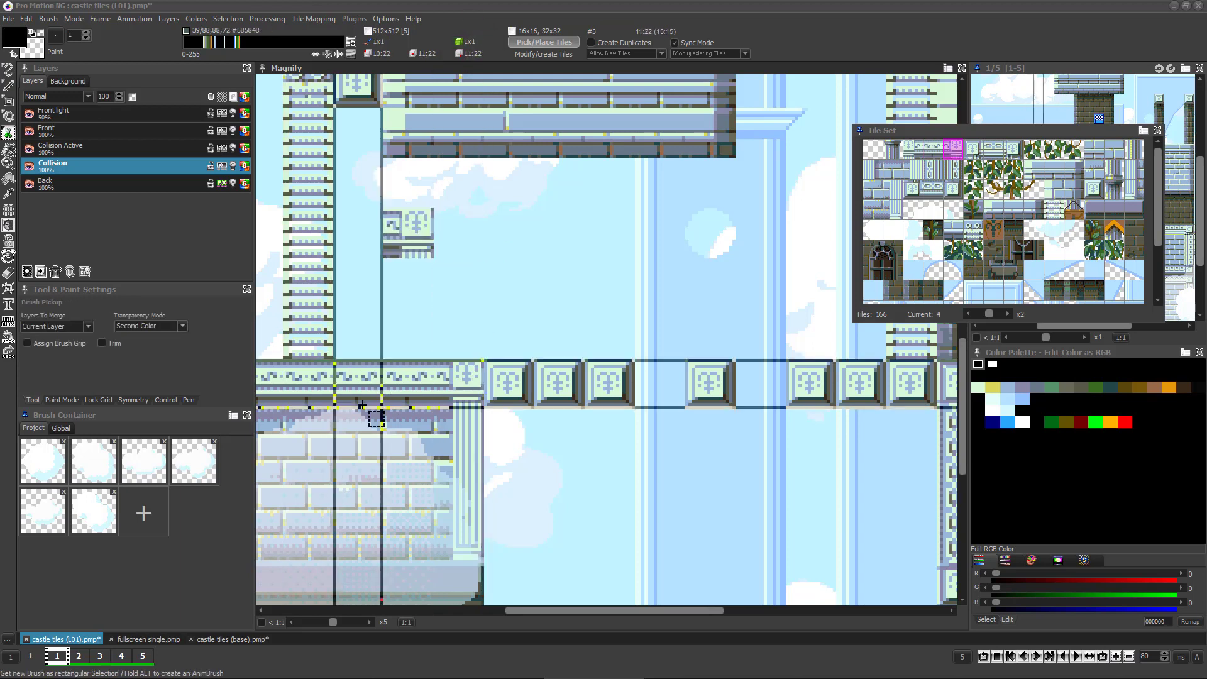
pyautogui.click(405, 382)
pyautogui.click(303, 236)
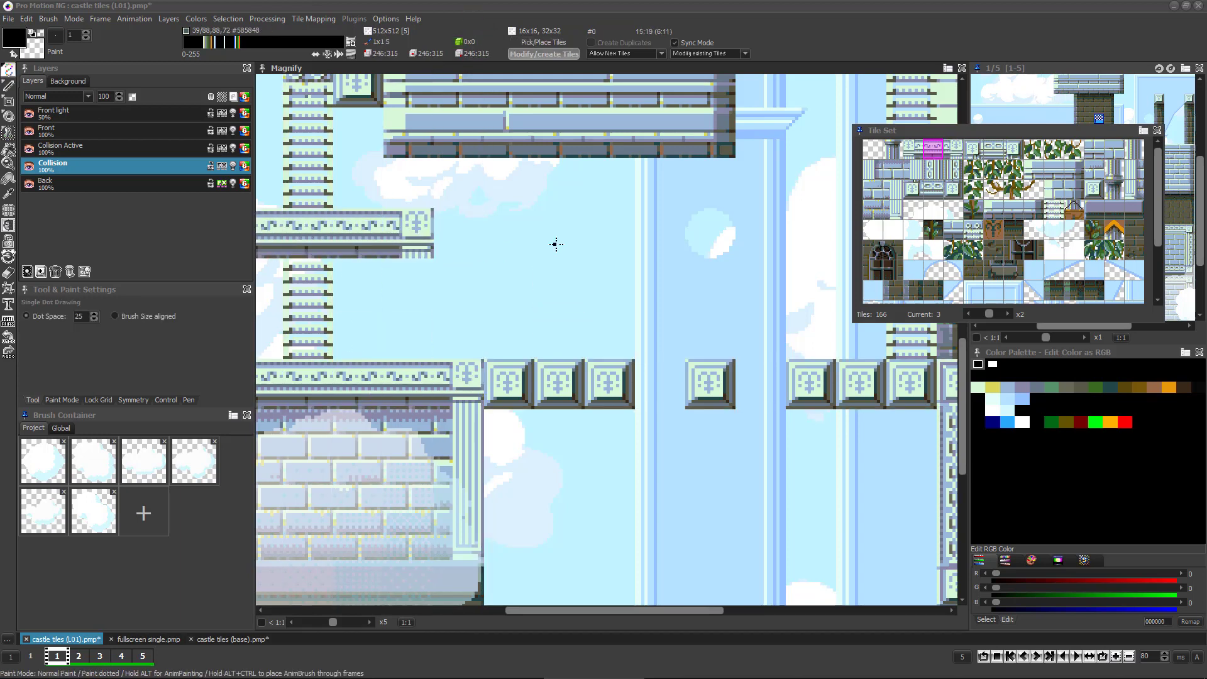
# Build a new sky ledge from tile-set tiles 22, 23 and 24
pyautogui.click(1035, 171)
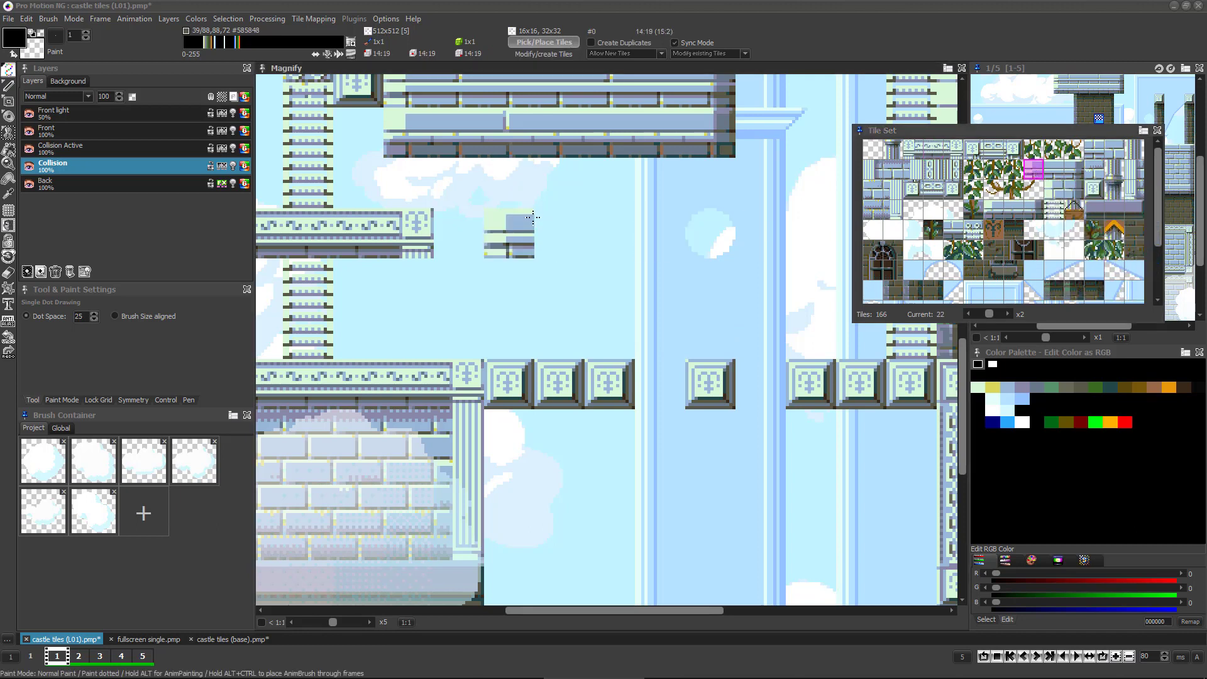
pyautogui.click(1053, 171)
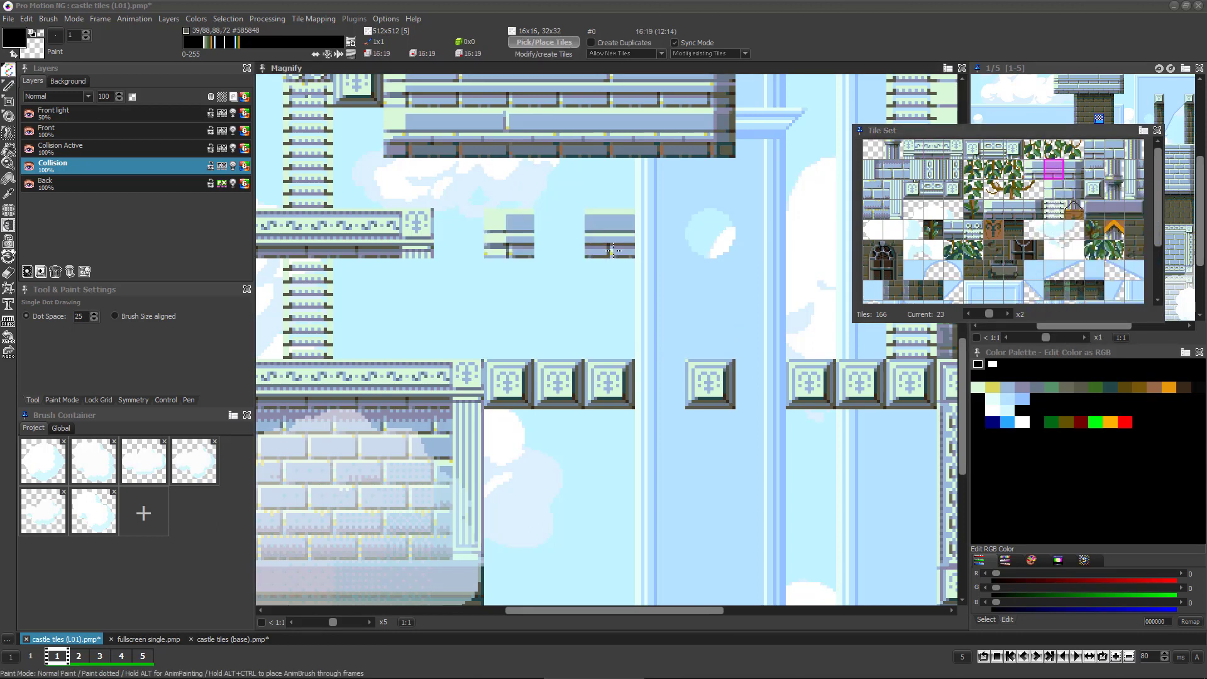
pyautogui.click(572, 238)
pyautogui.click(622, 239)
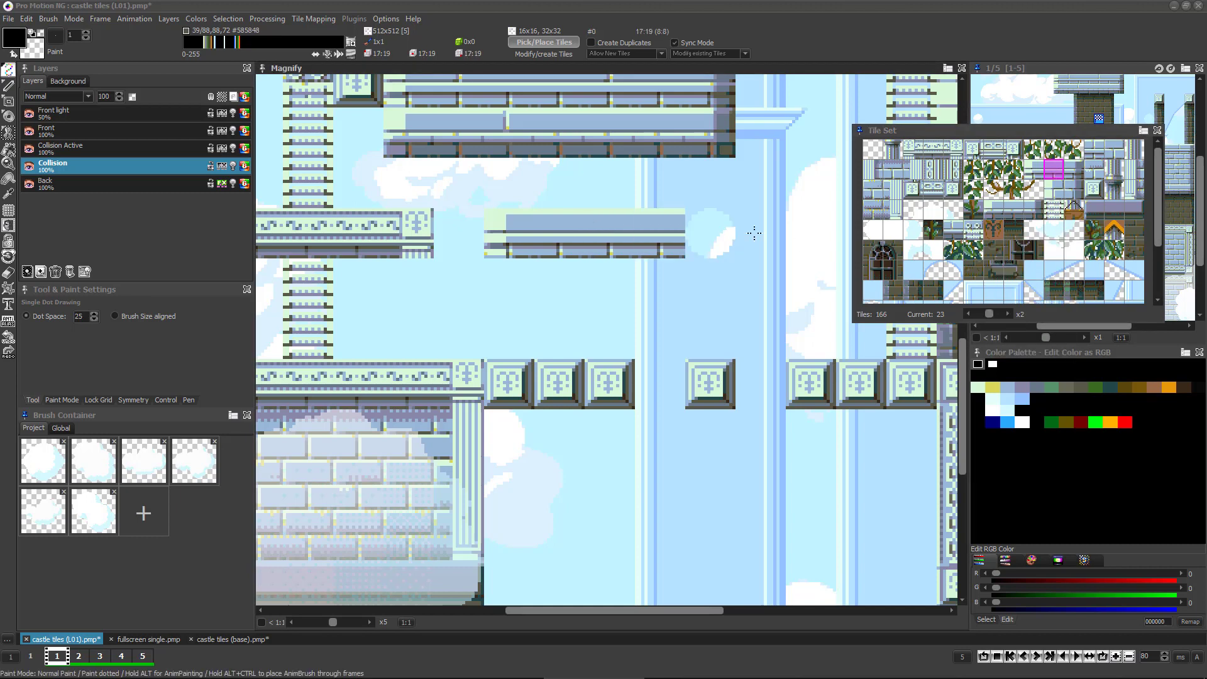
pyautogui.click(1074, 171)
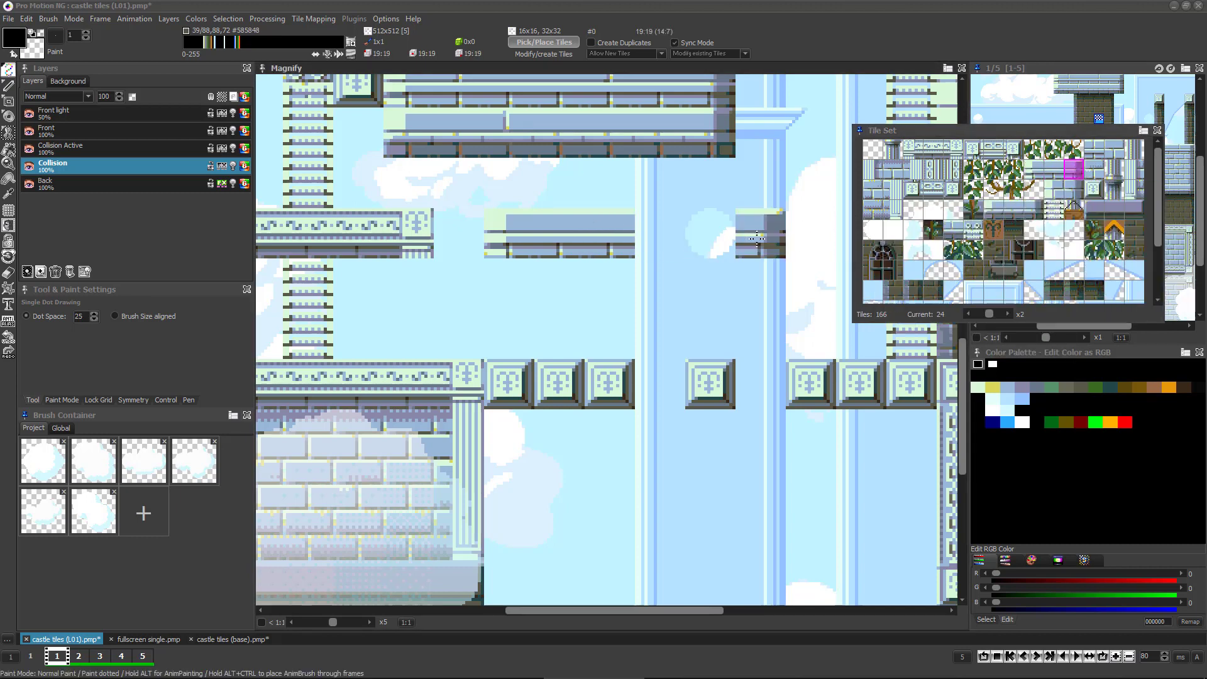
pyautogui.click(685, 233)
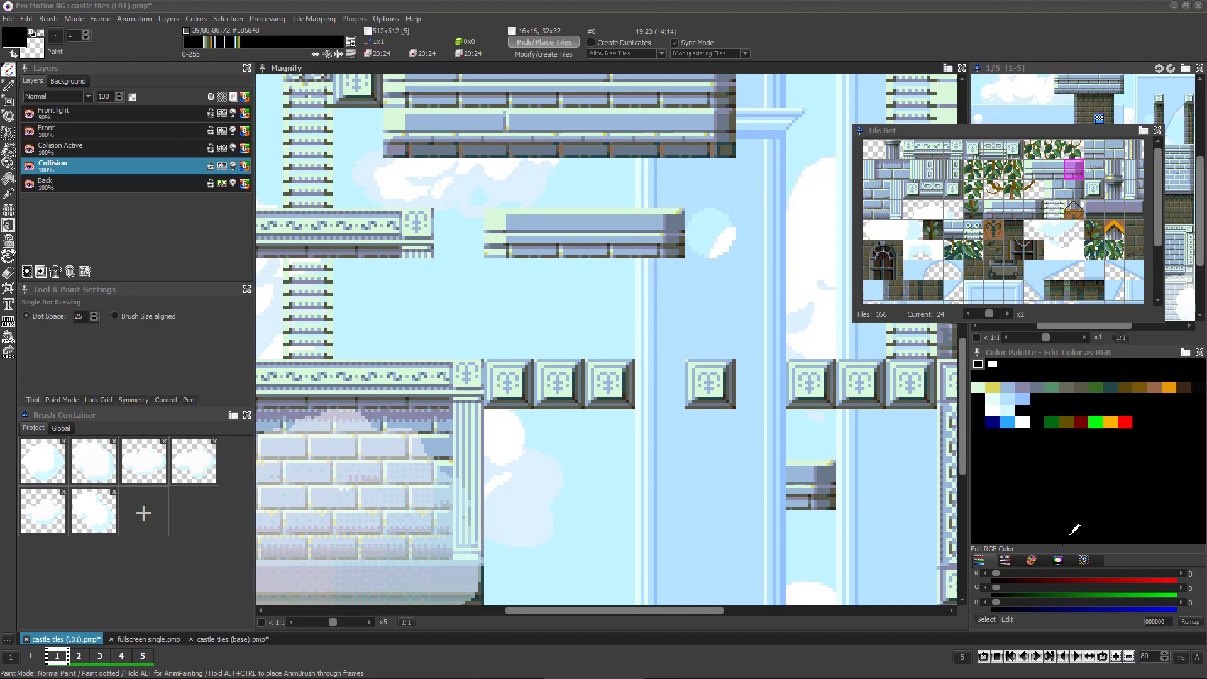
pyautogui.click(316, 18)
# Place flipped wall tiles above the block row and over the emblem tile
pyautogui.click(330, 125)
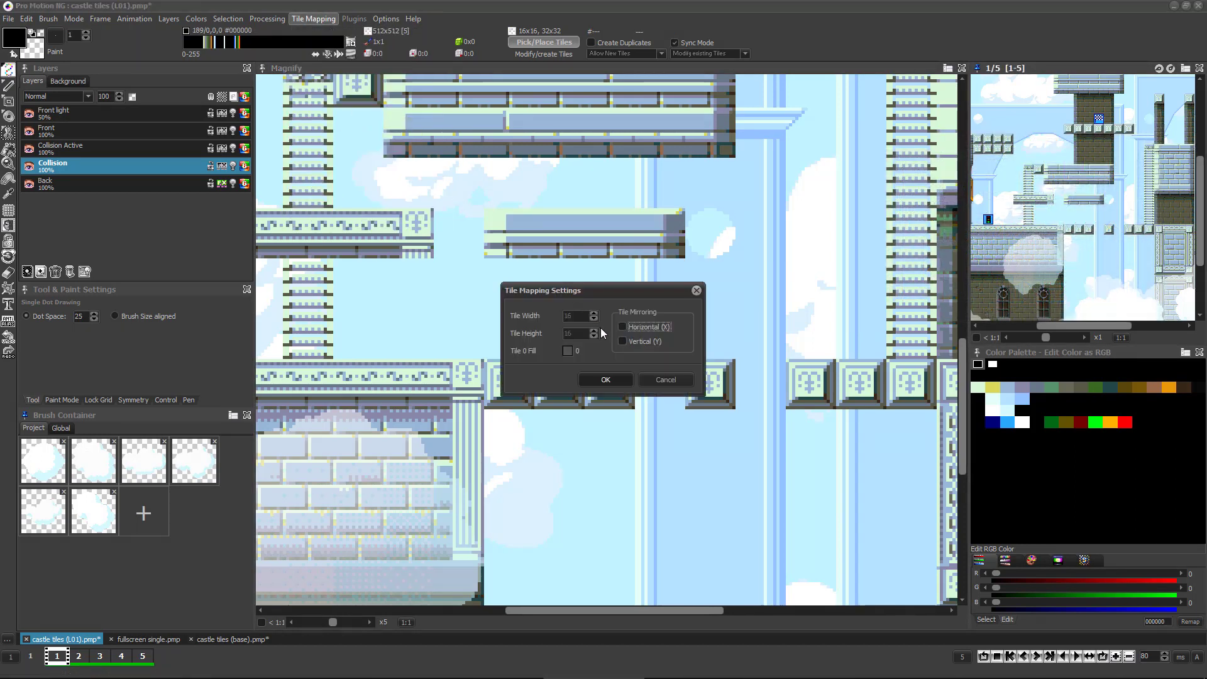
pyautogui.click(611, 378)
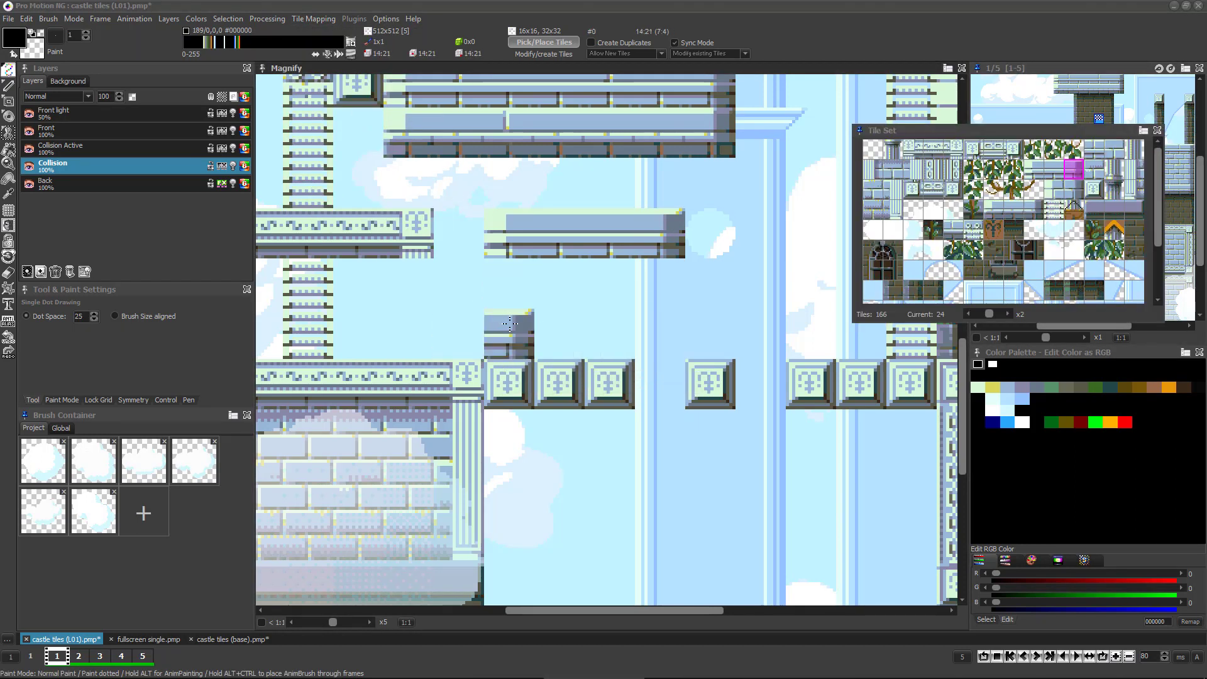
pyautogui.press('x')
pyautogui.click(510, 335)
pyautogui.click(559, 334)
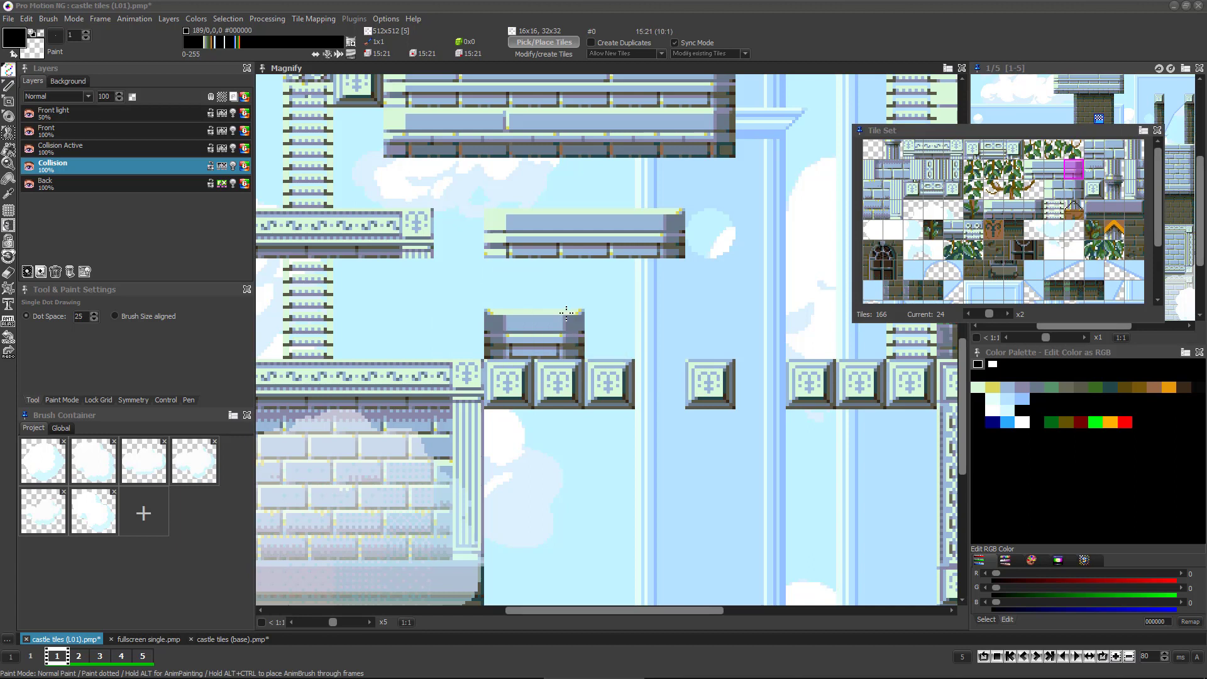
pyautogui.press('y')
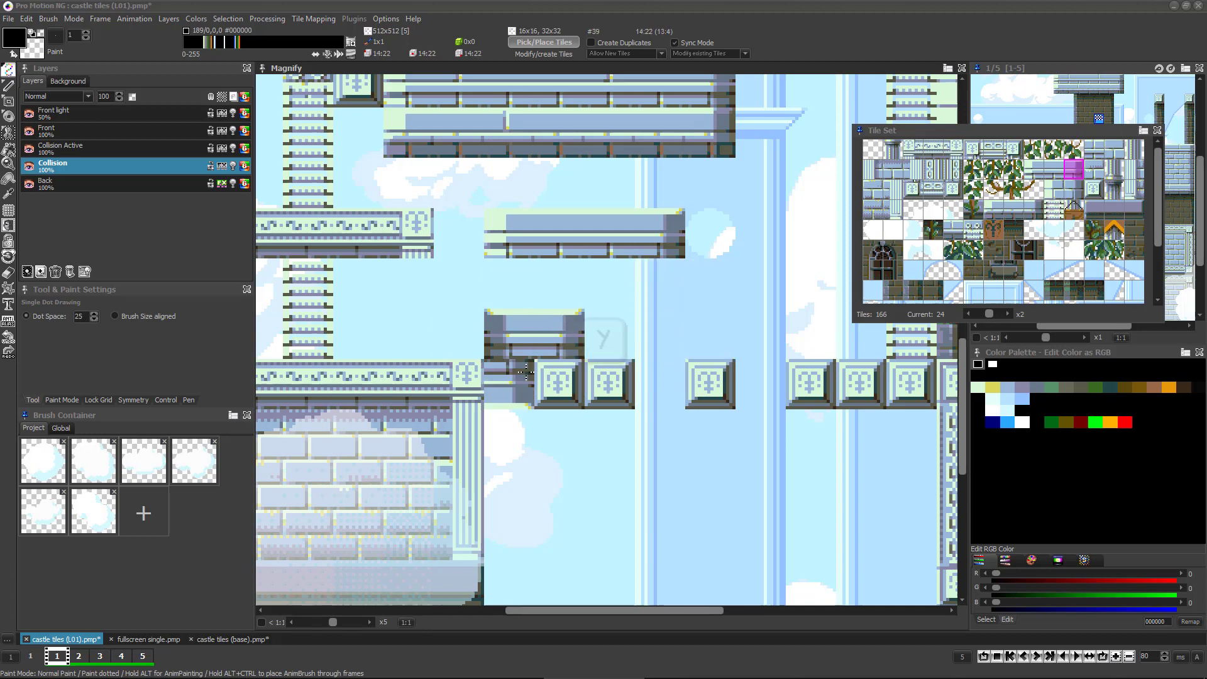
pyautogui.moveTo(549, 372); pyautogui.dragTo(518, 372)
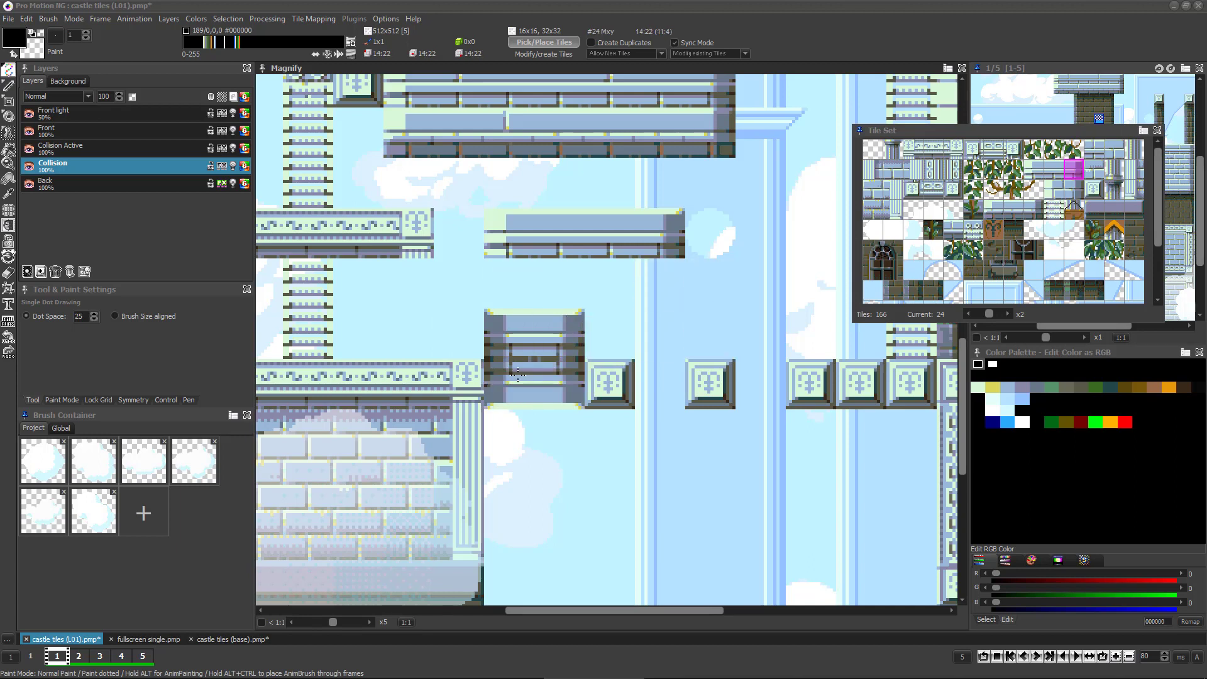
# Draw a filled rectangle of wall tiles, undo it, and draw an oval ring of column tiles
pyautogui.hotkey('shift', 'r')
pyautogui.moveTo(385, 260); pyautogui.dragTo(823, 529)
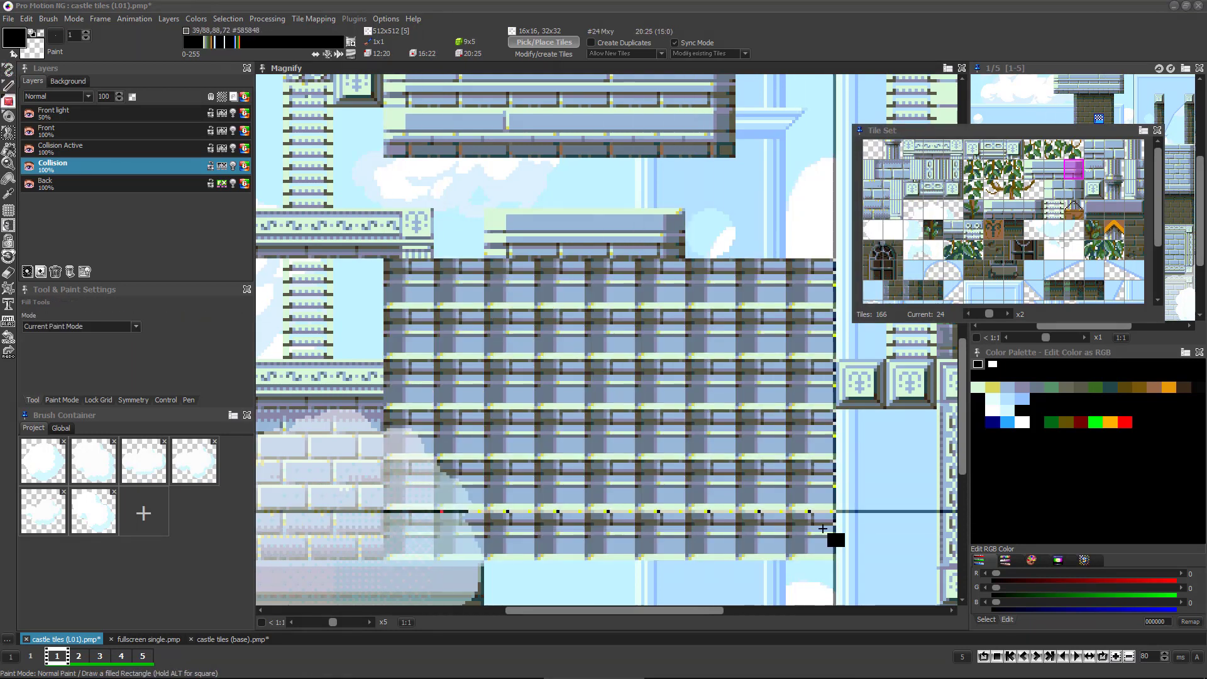
pyautogui.press('o')
pyautogui.hotkey('ctrl', 'z')
pyautogui.moveTo(658, 382); pyautogui.dragTo(839, 545)
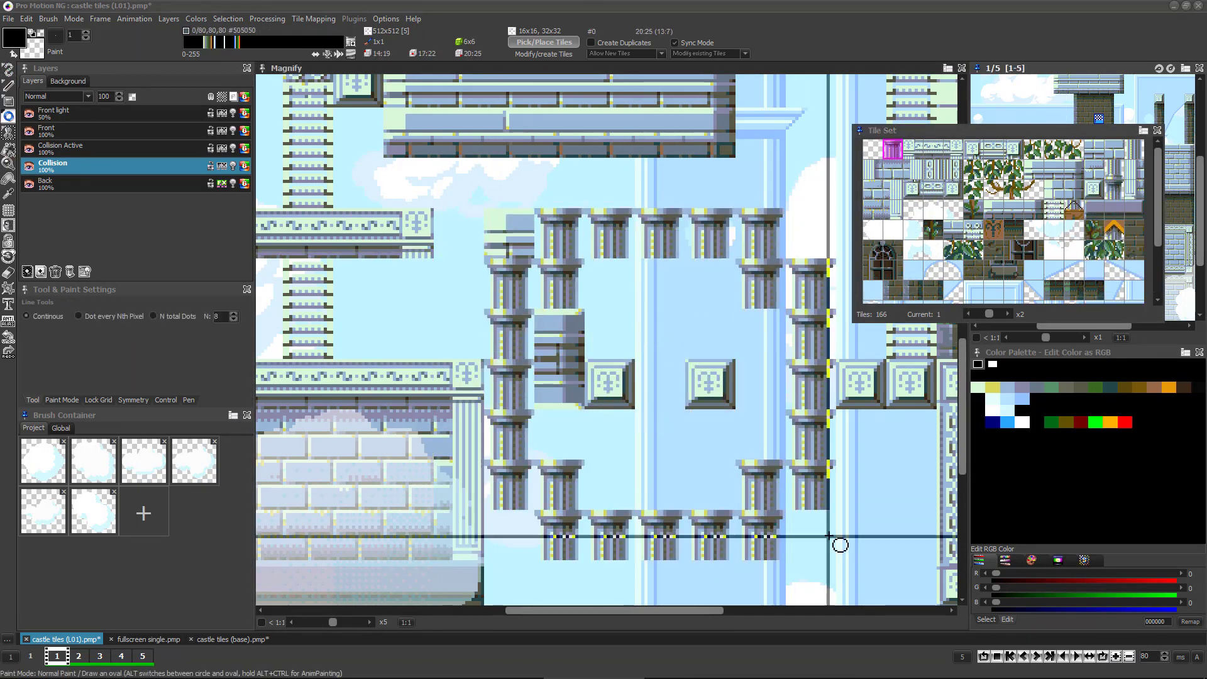
# Draw a dark wall-tile ring, then pick up the left pillar's 1x3 banner tiles for the right pillar
pyautogui.click(872, 251)
pyautogui.moveTo(785, 444); pyautogui.dragTo(896, 437)
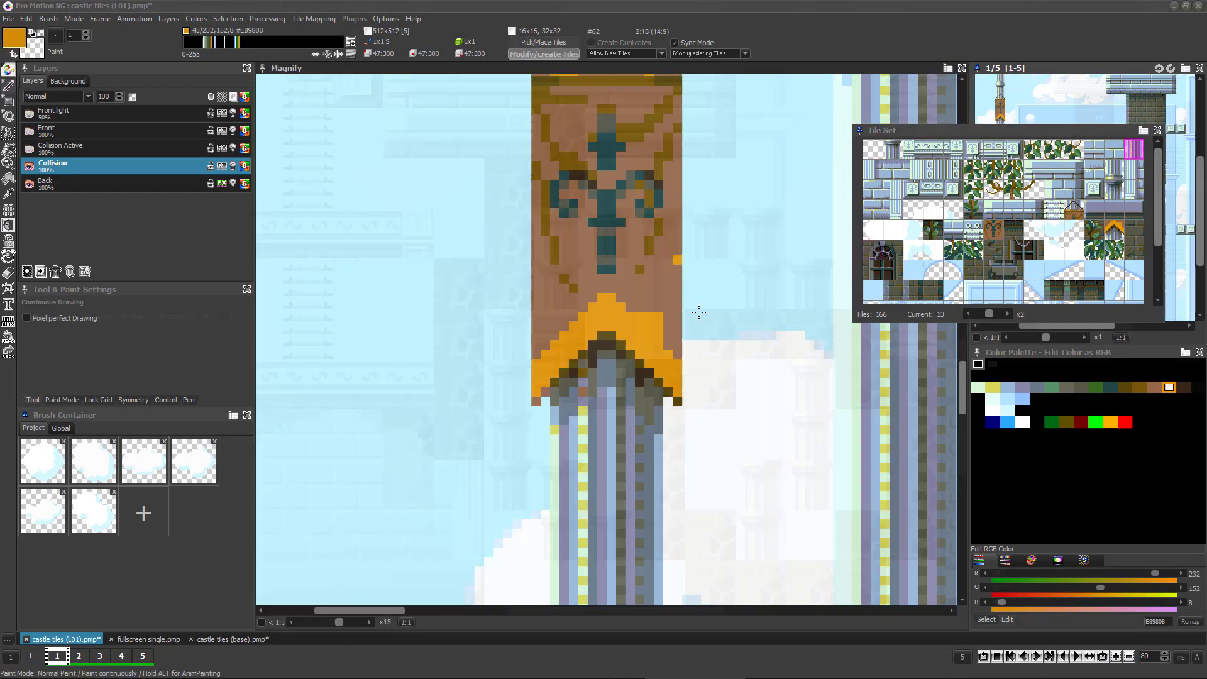
pyautogui.press(',')
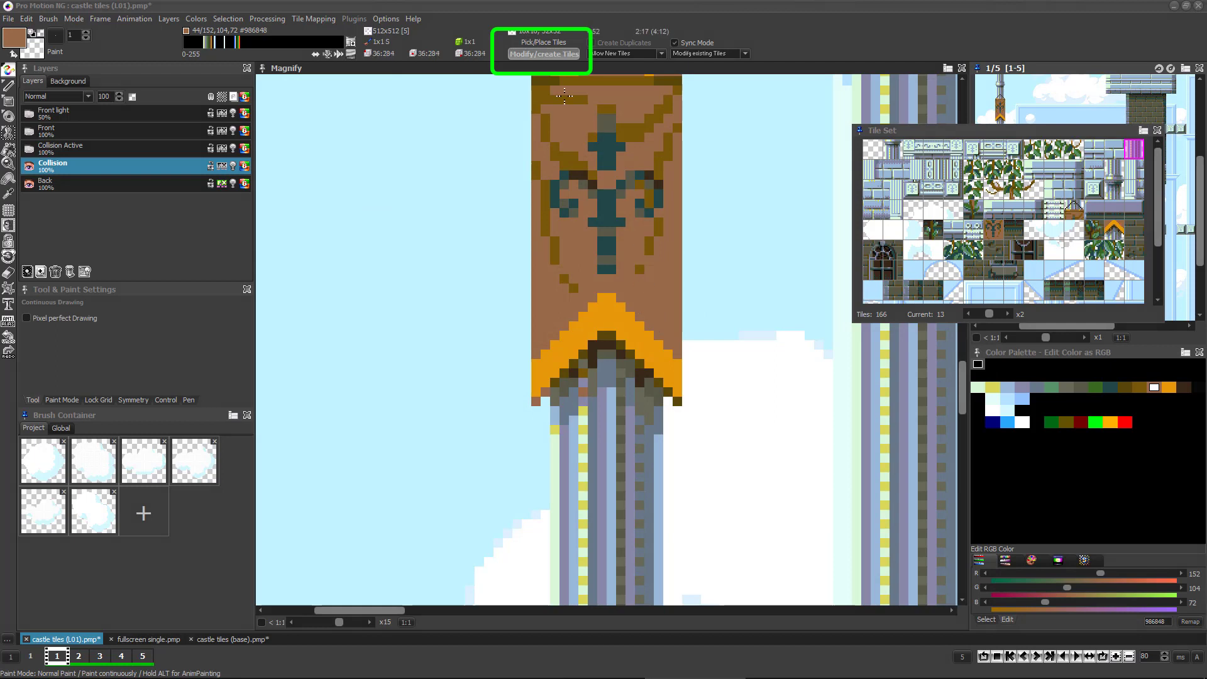
pyautogui.click(538, 43)
pyautogui.scroll(-3, 588, 318)
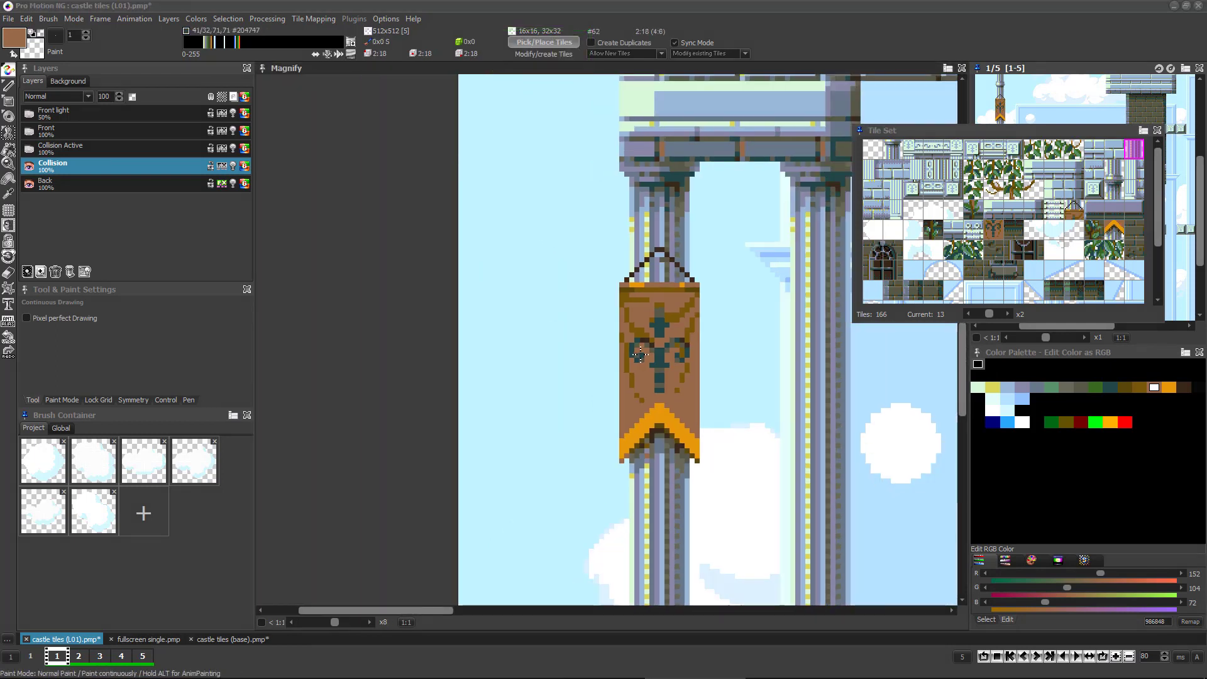
pyautogui.moveTo(526, 254); pyautogui.dragTo(585, 458)
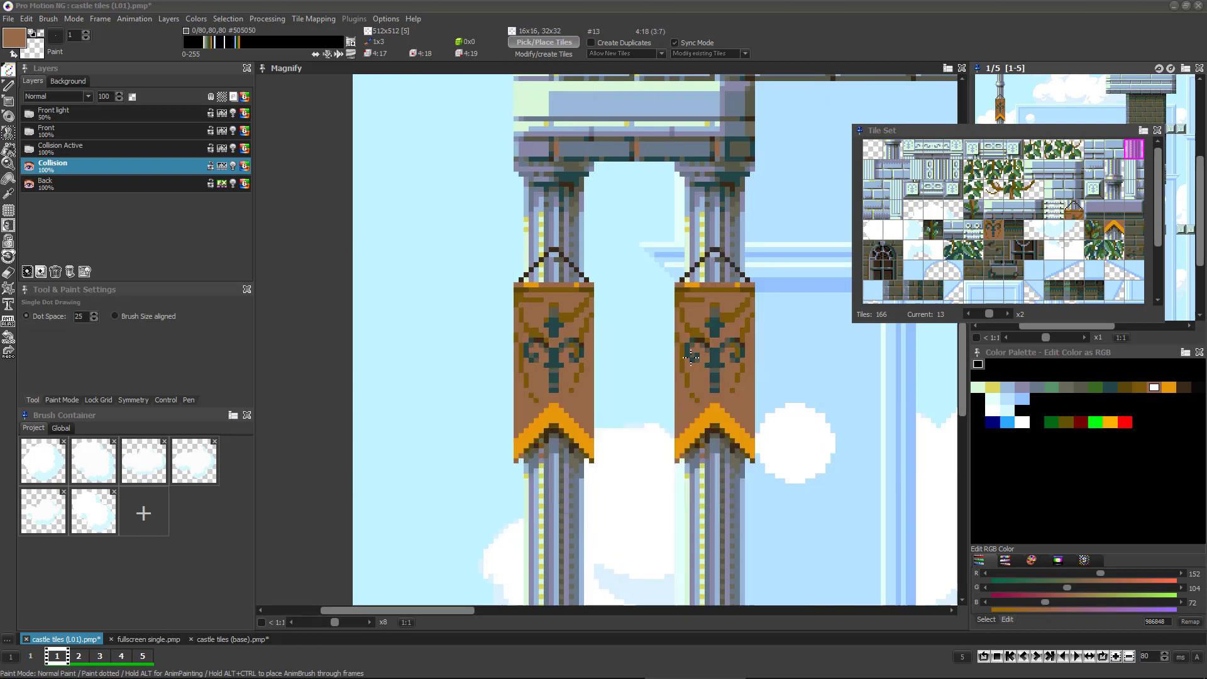
pyautogui.scroll(-1, 690, 355)
pyautogui.scroll(-1, 566, 284)
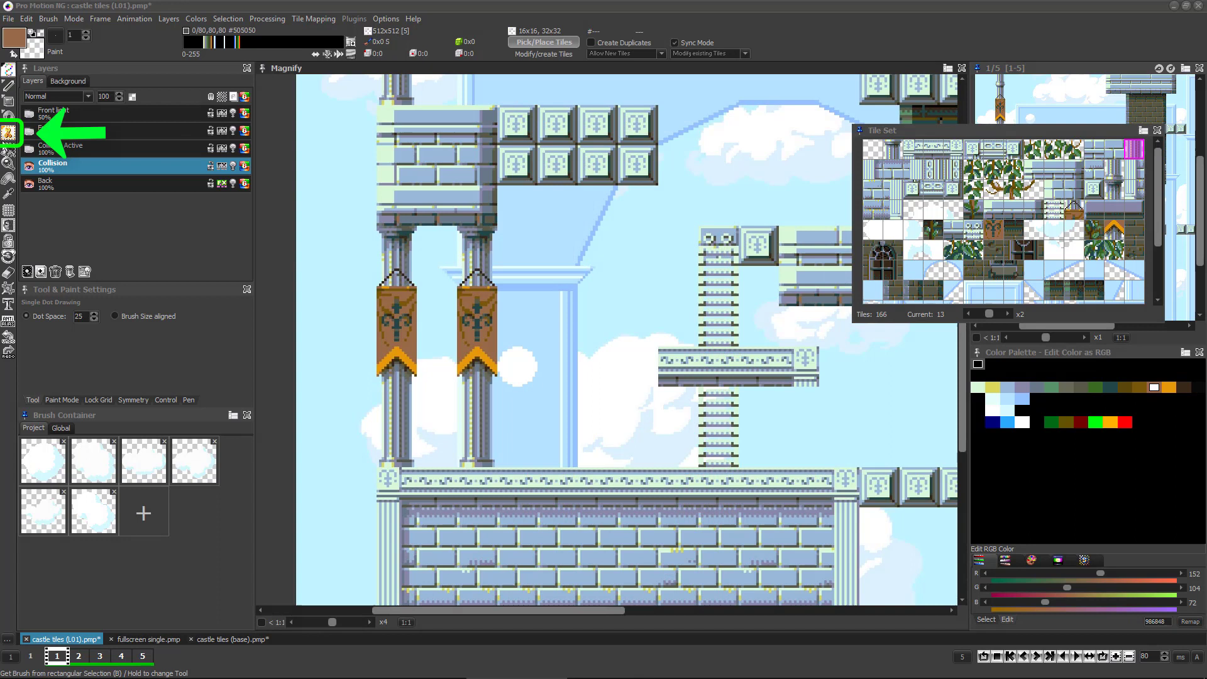
# Capture the left pillar's banner as a brush and stamp two test copies
pyautogui.click(8, 129)
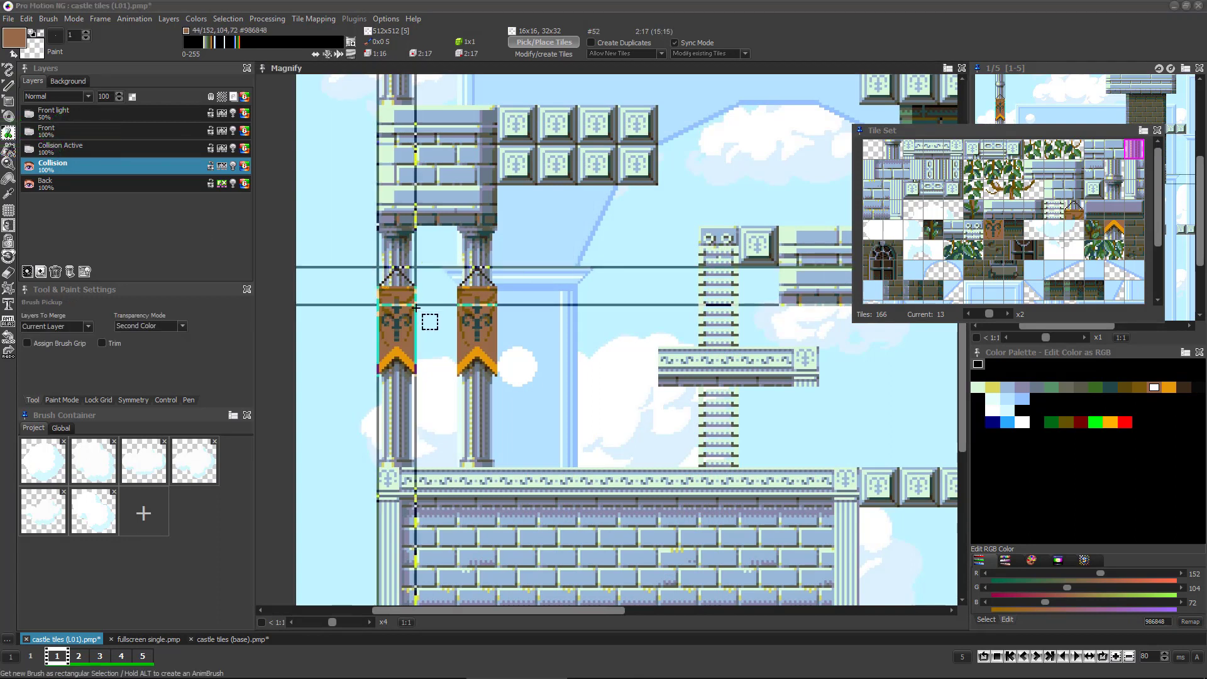
pyautogui.moveTo(374, 266); pyautogui.dragTo(420, 388)
pyautogui.click(582, 288)
pyautogui.click(663, 288)
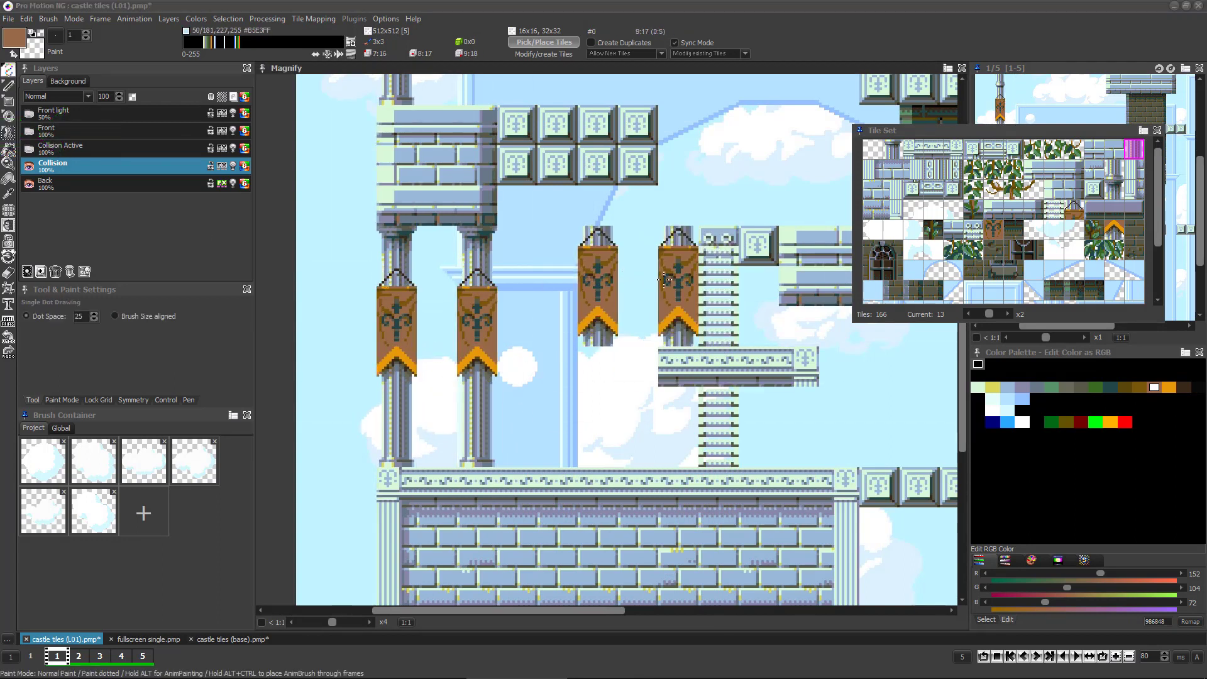
pyautogui.click(522, 54)
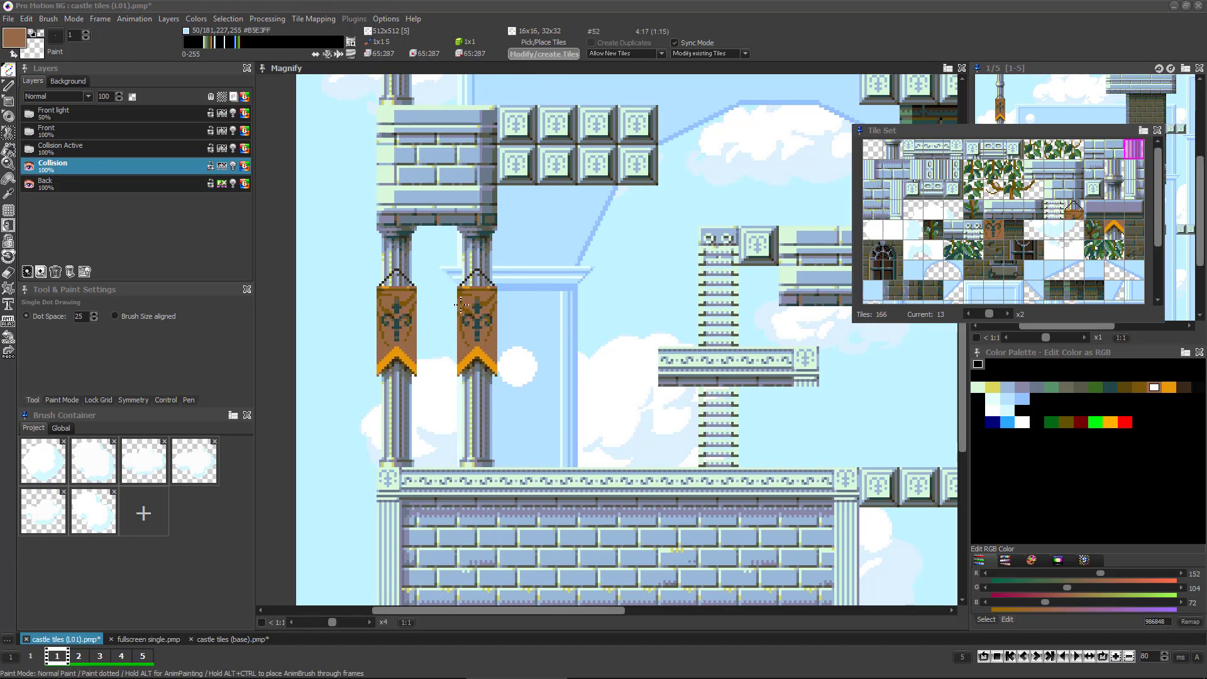
# Capture the right banner as a brush and stamp it onto a brick tile
pyautogui.press('b')
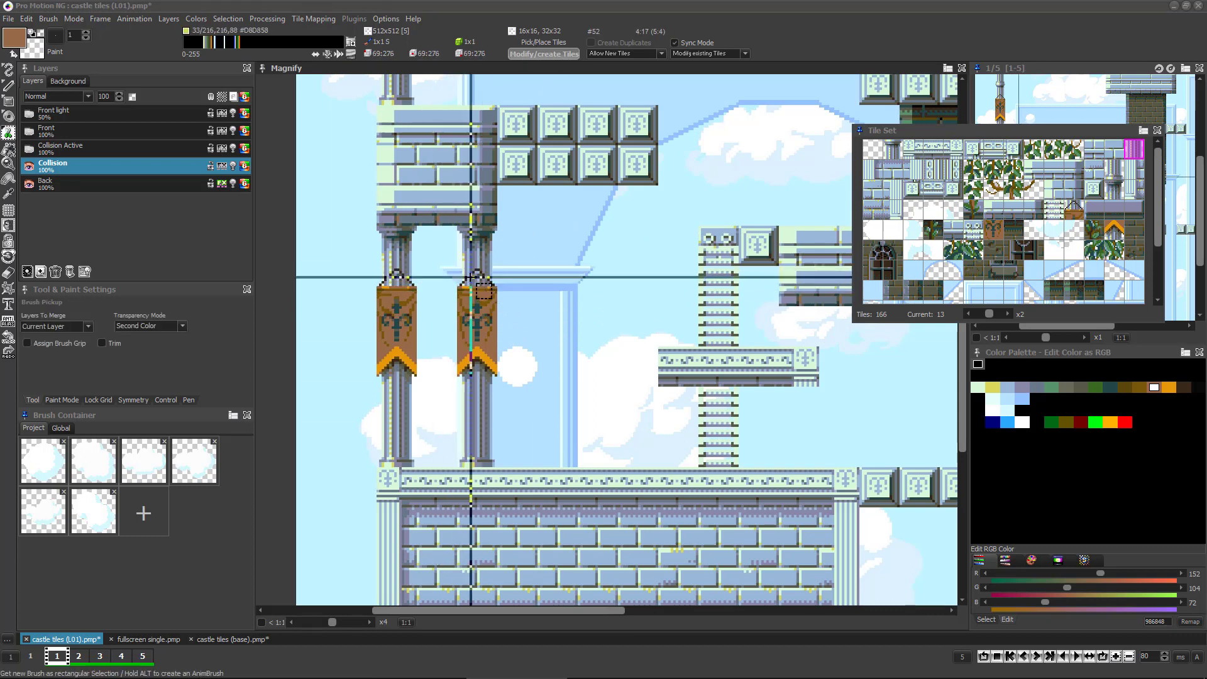
pyautogui.moveTo(463, 288); pyautogui.dragTo(490, 344)
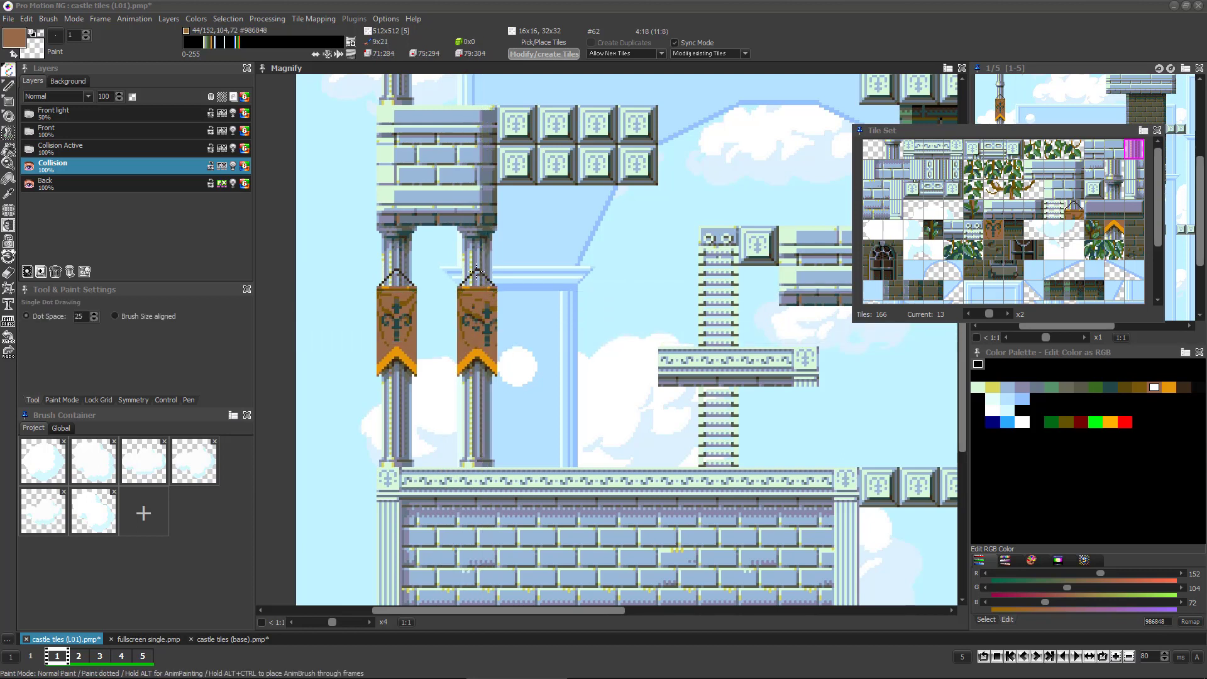
pyautogui.click(436, 158)
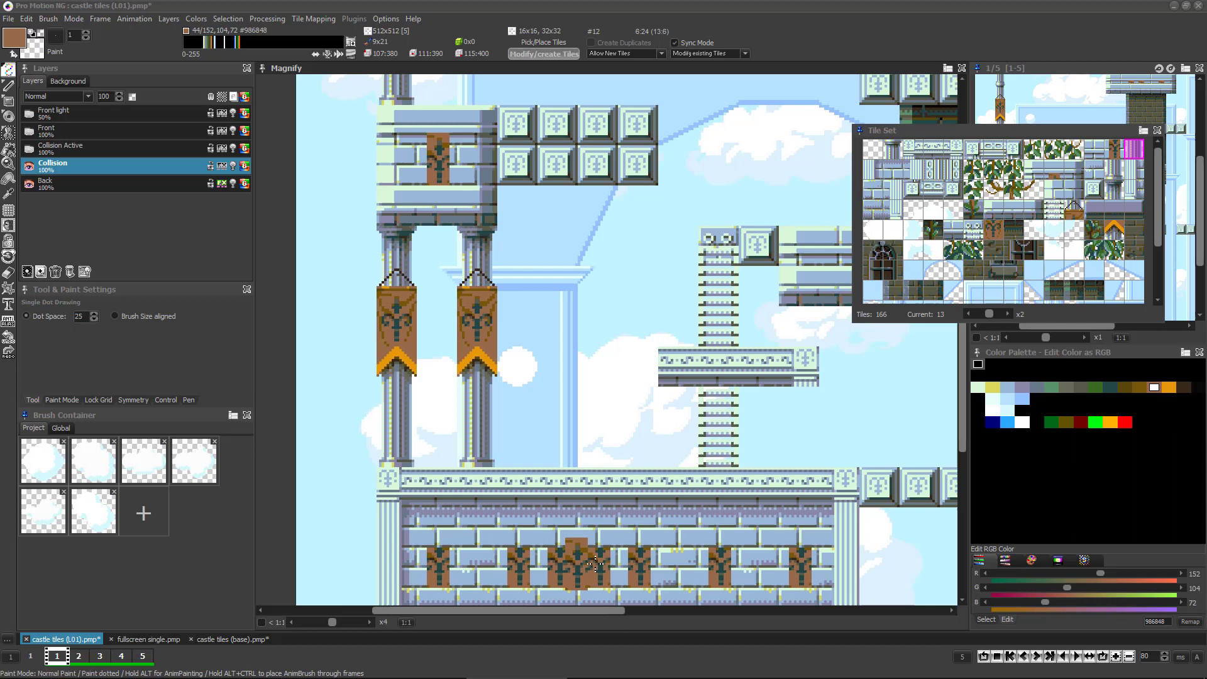
# Drop the banner brush and undo its stamp on the bricks
pyautogui.press('.')
pyautogui.press(',')
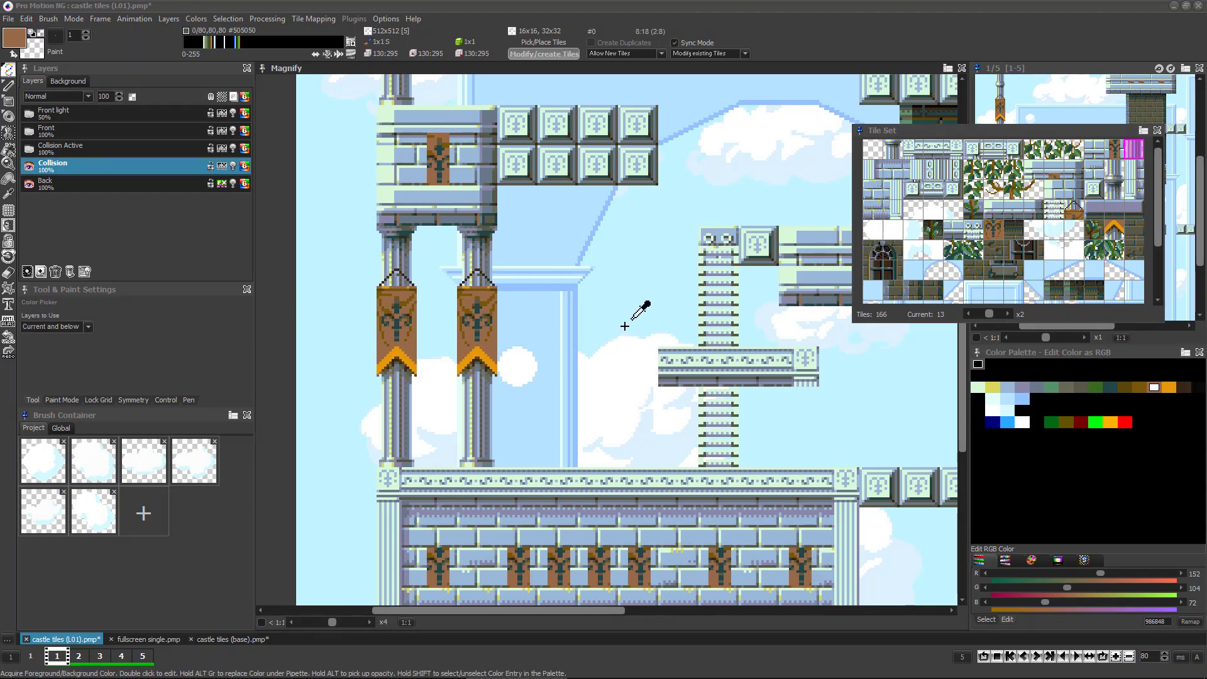
pyautogui.hotkey('ctrl', 'z')
pyautogui.scroll(3, 534, 220)
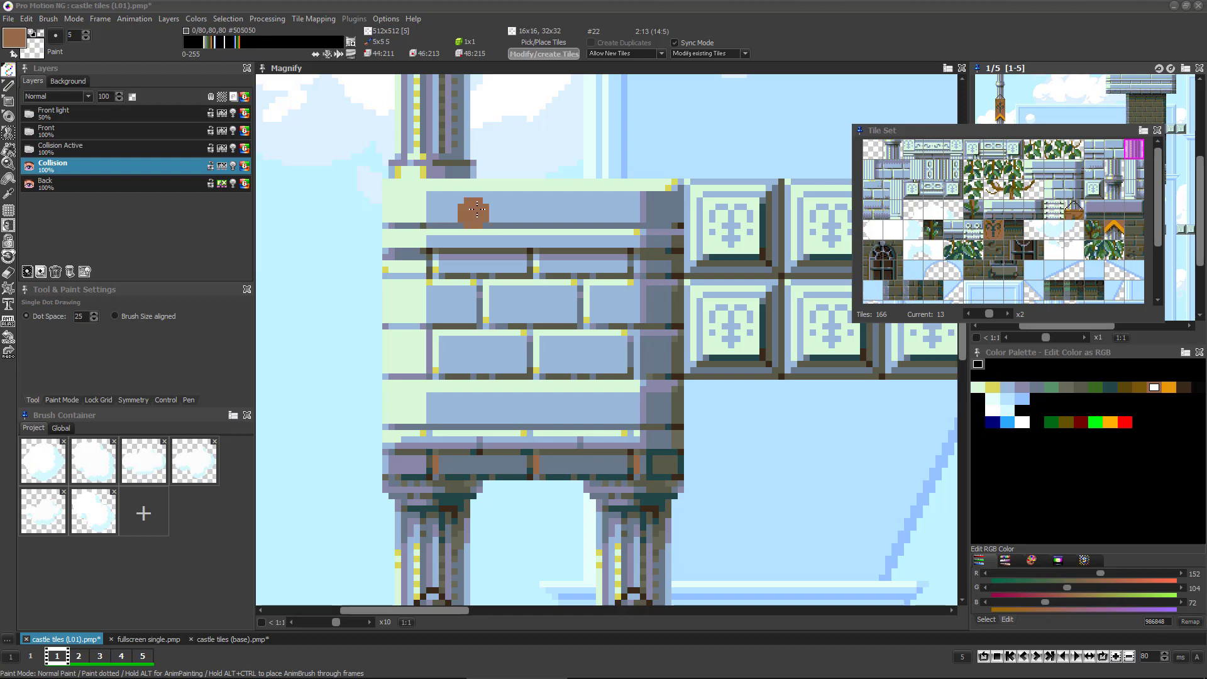
pyautogui.click(533, 47)
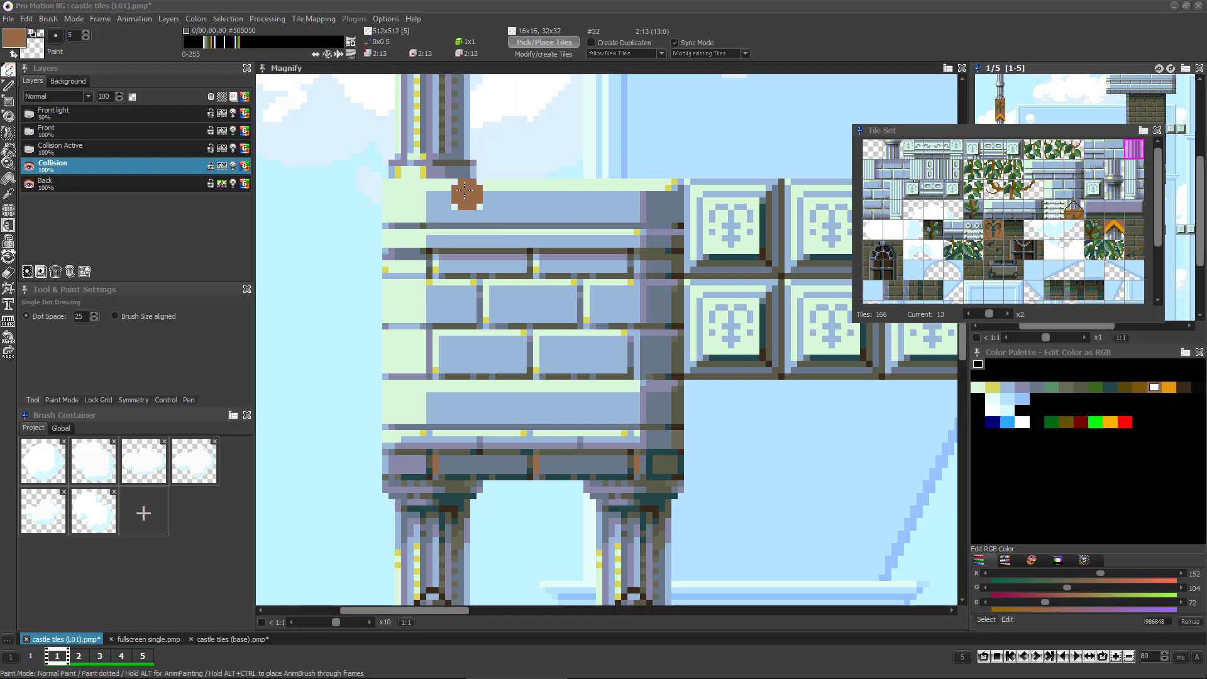
# Paint brown strokes on the repeated brick with Continuous Drawing, then undo them
pyautogui.press('Escape')
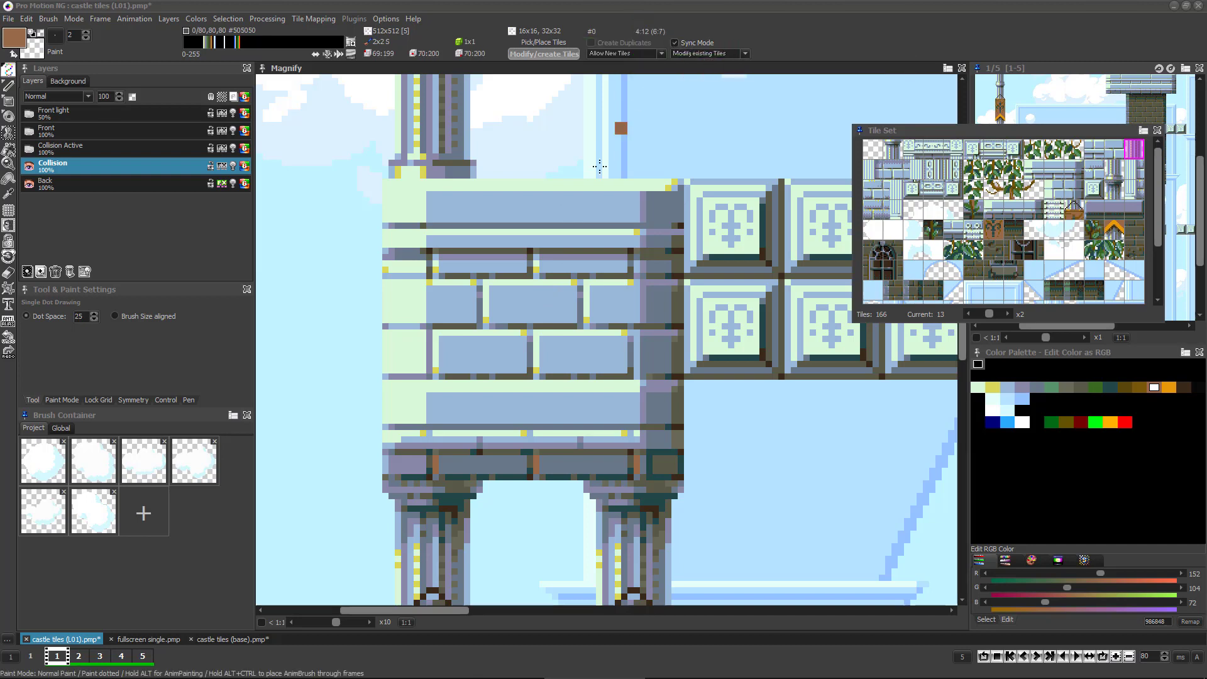
pyautogui.click(562, 337)
pyautogui.press('d')
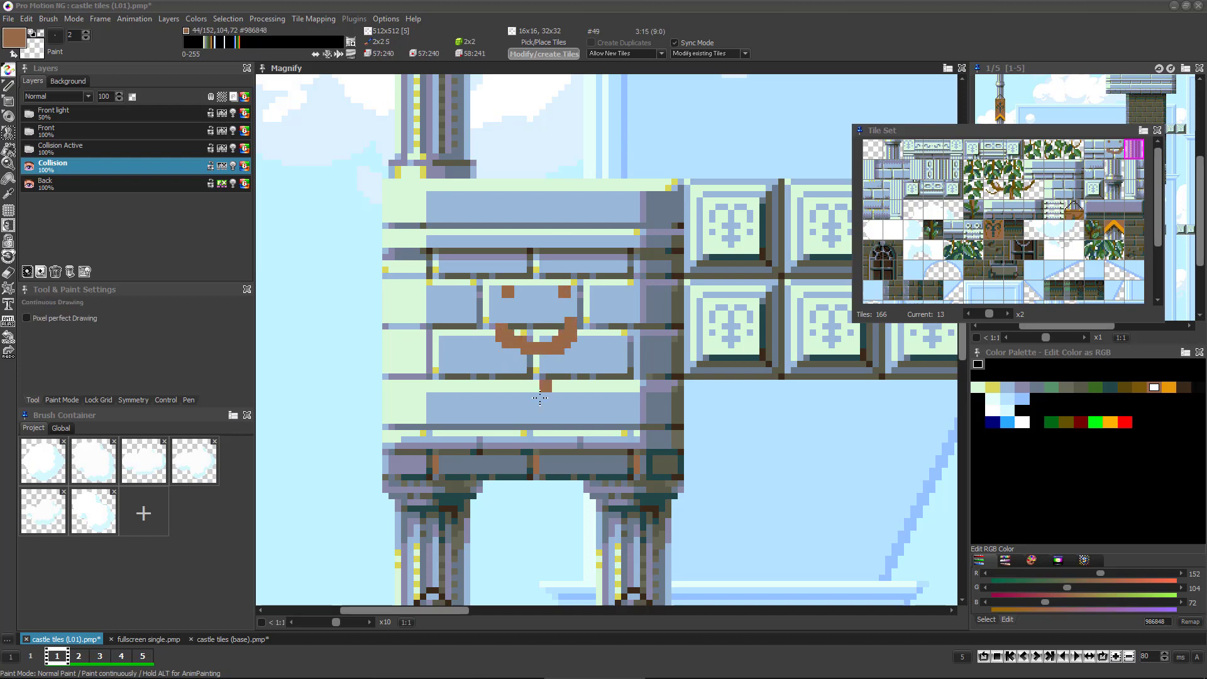
pyautogui.scroll(-3, 540, 399)
pyautogui.scroll(-2, 561, 426)
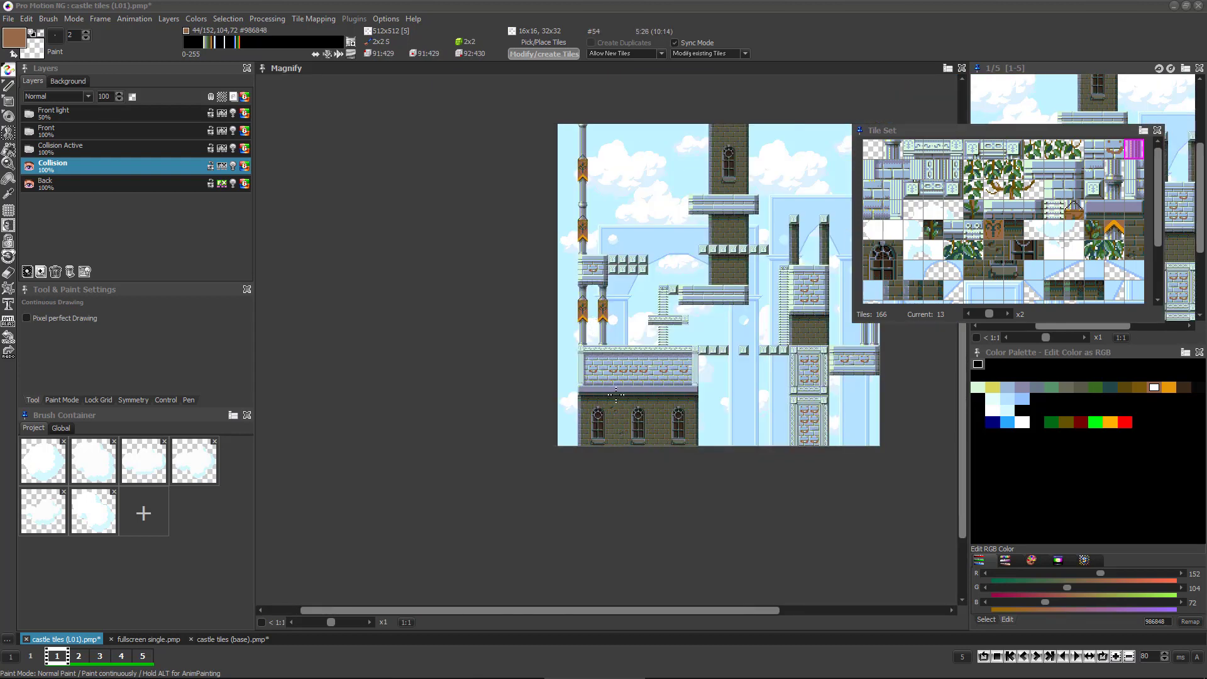
pyautogui.scroll(4, 615, 395)
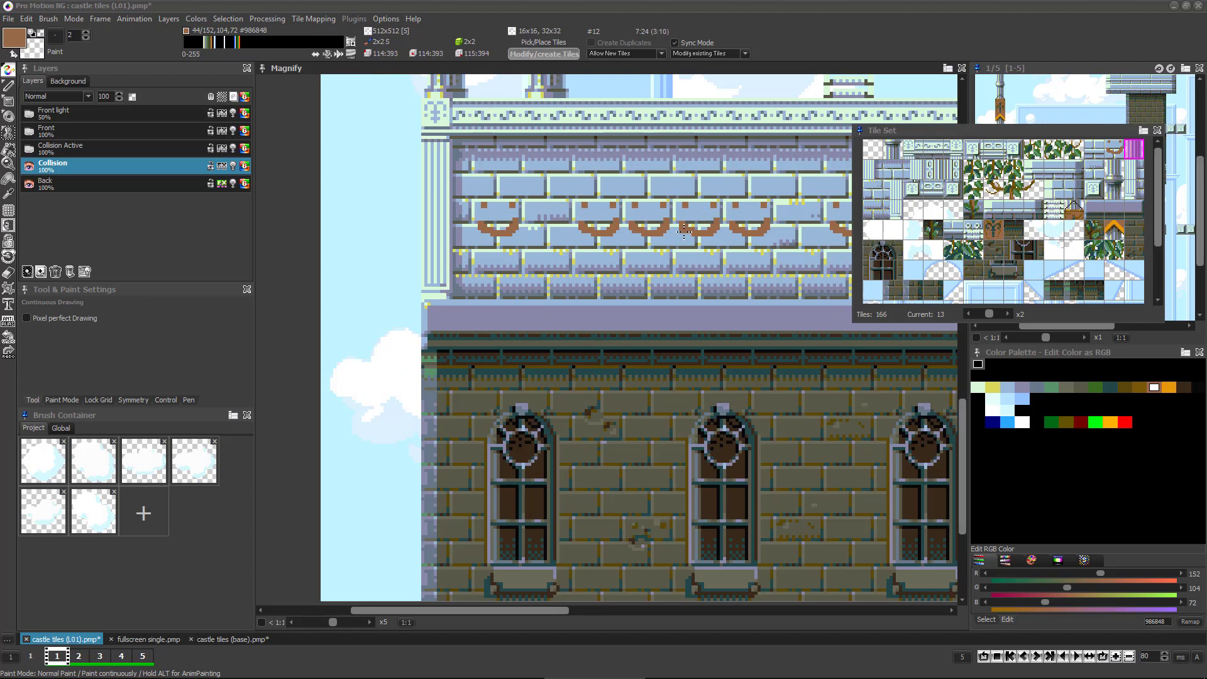
pyautogui.hotkey('ctrl', 'z')
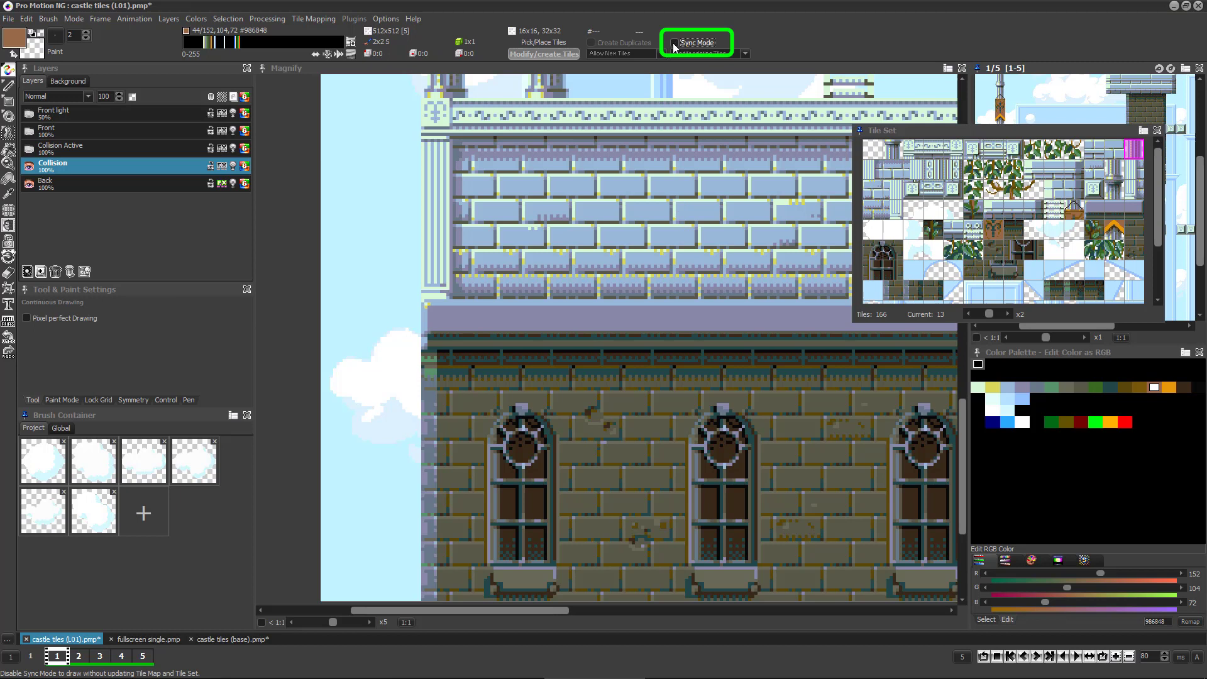
pyautogui.scroll(3, 745, 264)
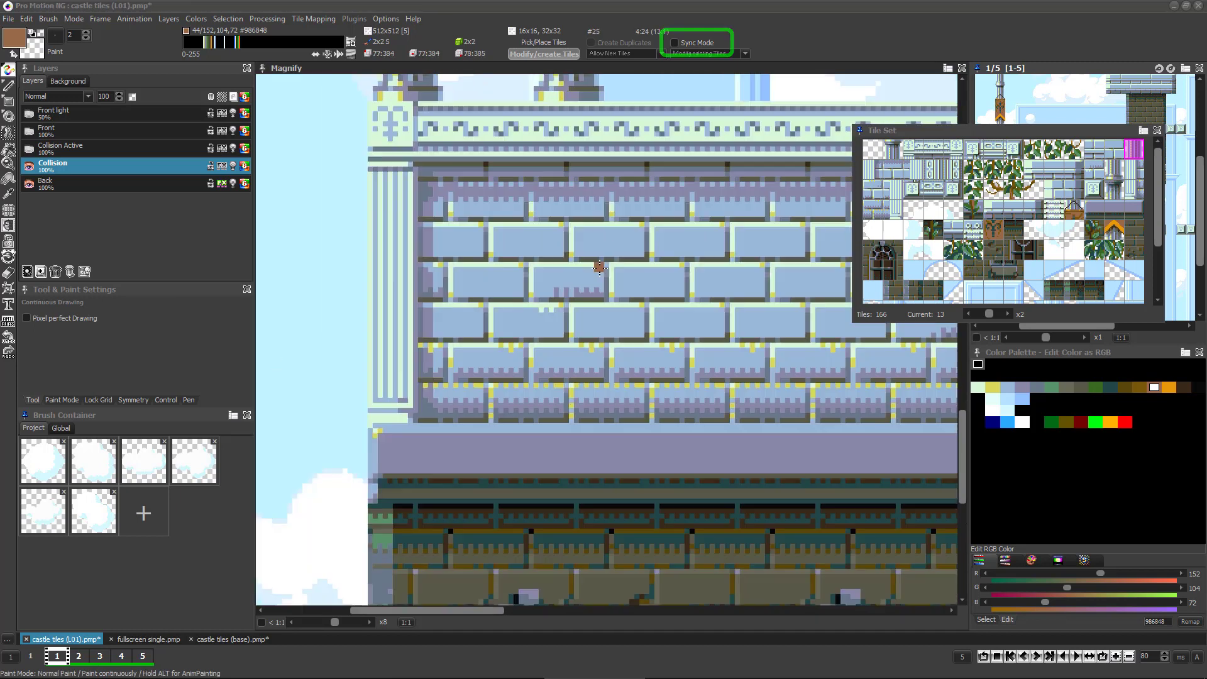
# Pick the dark and grey-blue brick colours, then return to Single Dot drawing
pyautogui.rightClick(714, 282)
pyautogui.rightClick(724, 275)
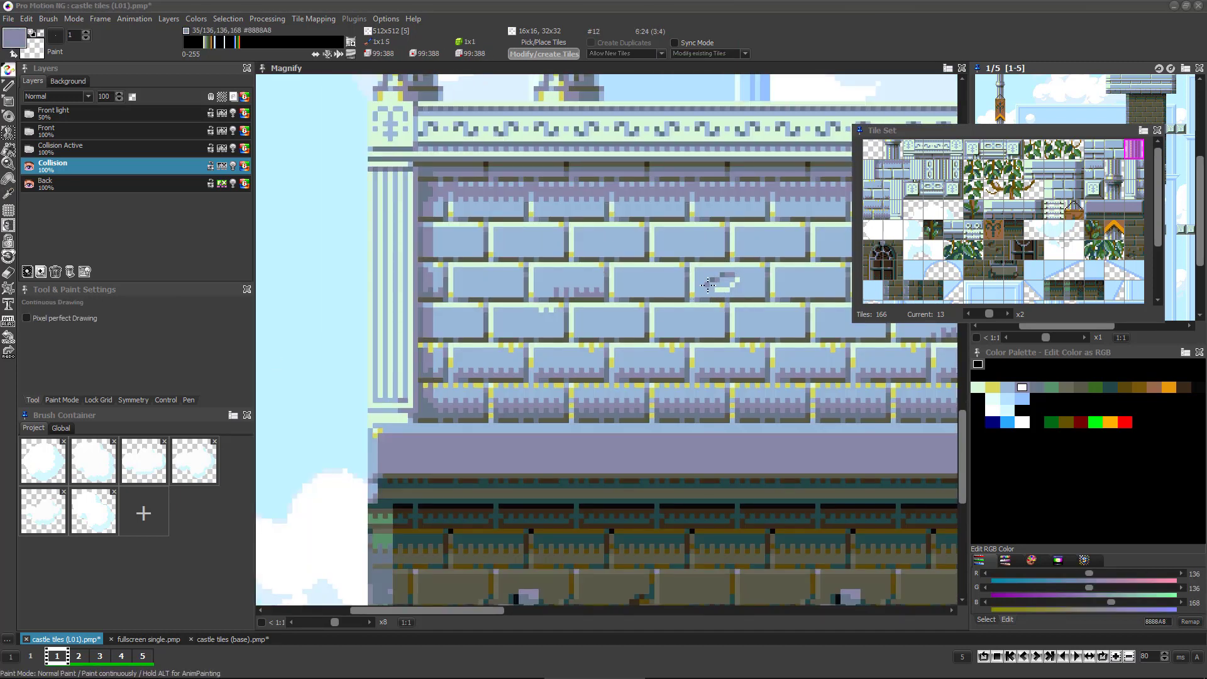
pyautogui.scroll(-5, 588, 387)
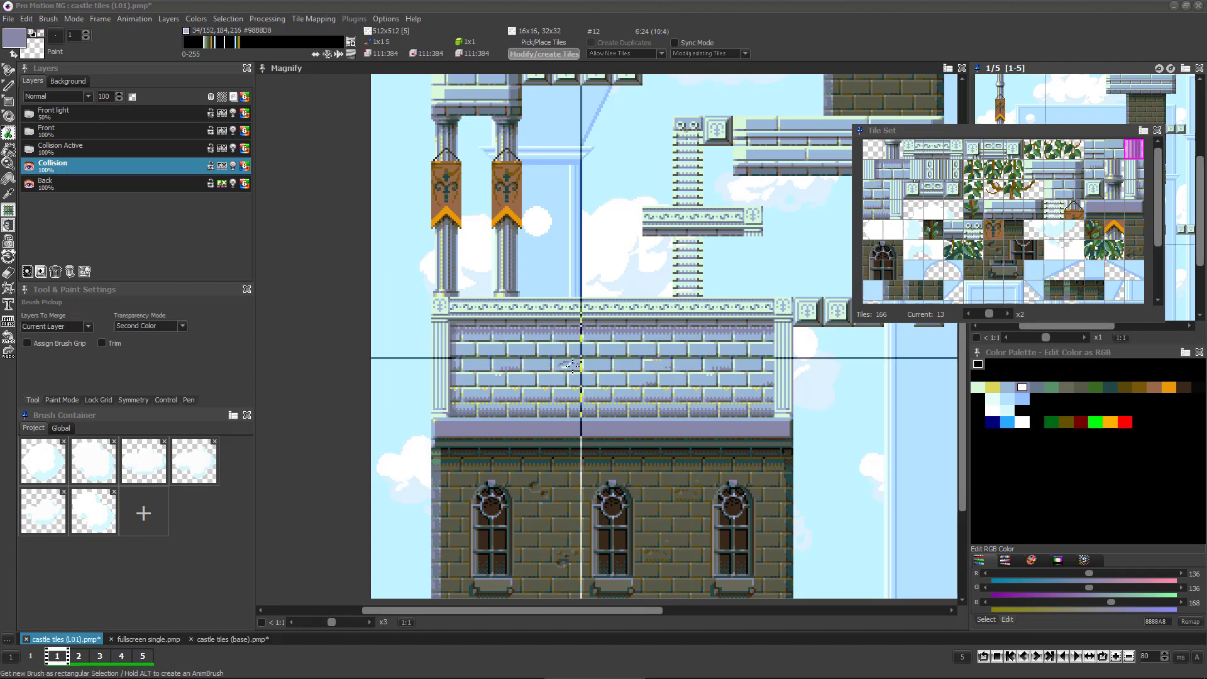
pyautogui.press('d')
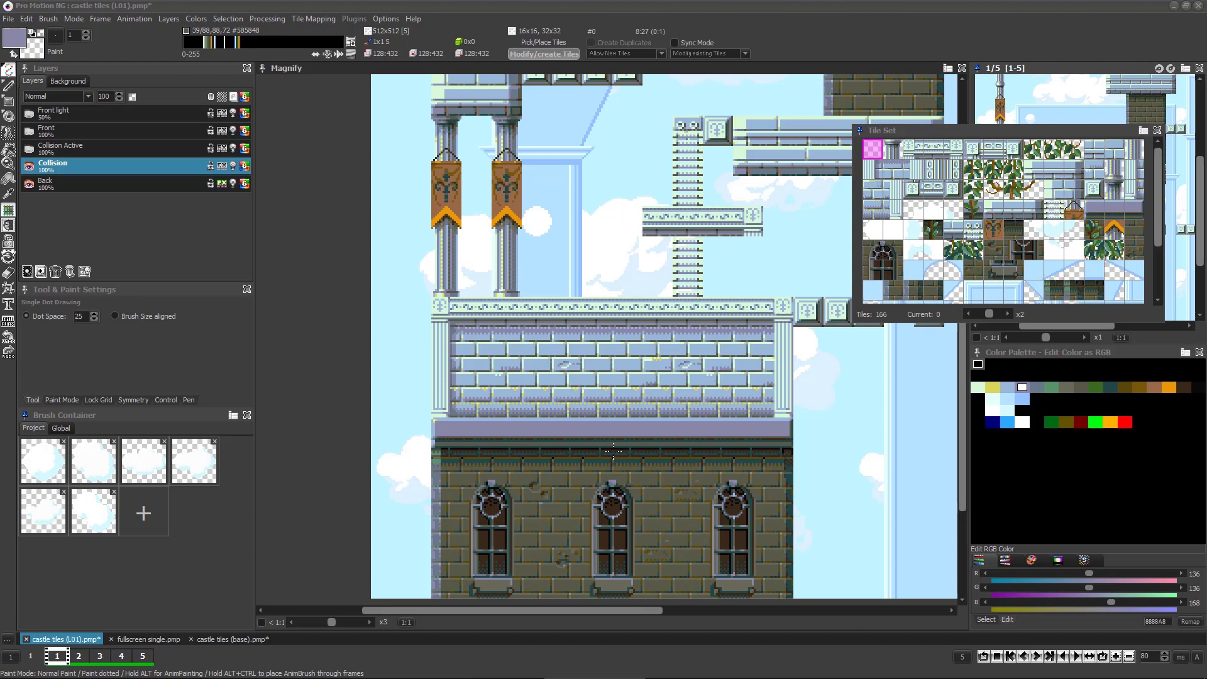
# Move the Tile Set window nearer the canvas, select tile 35 and enlarge the view
pyautogui.moveTo(905, 130); pyautogui.dragTo(827, 188)
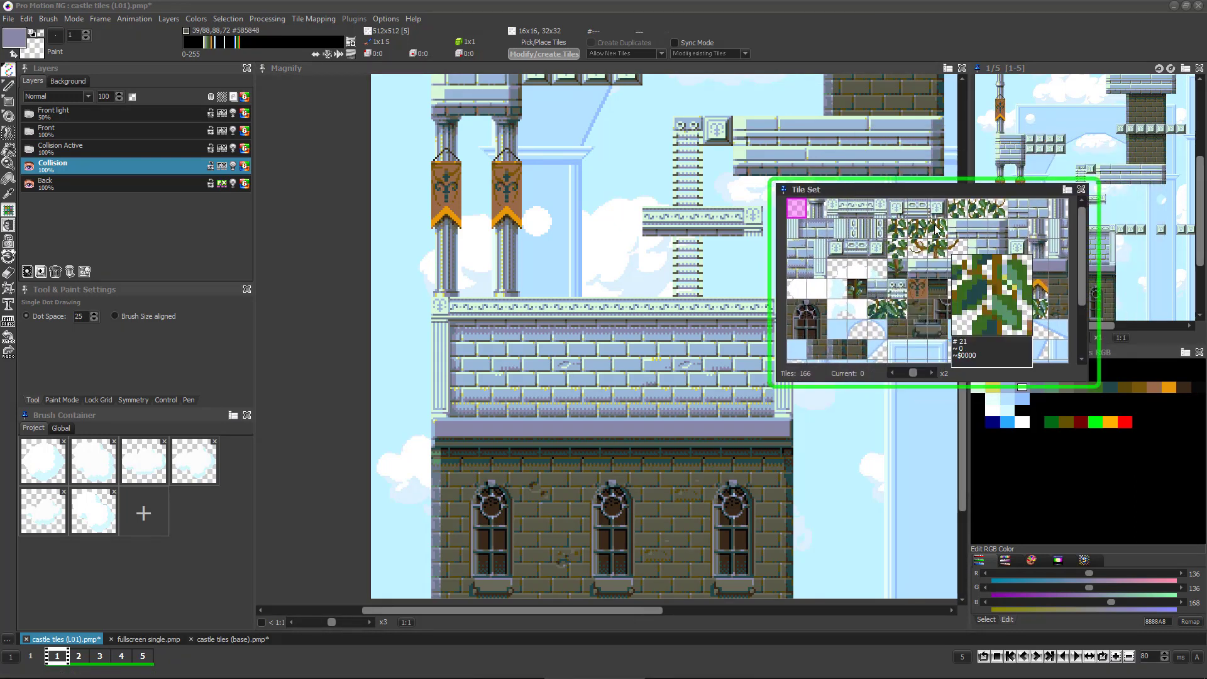
pyautogui.click(938, 248)
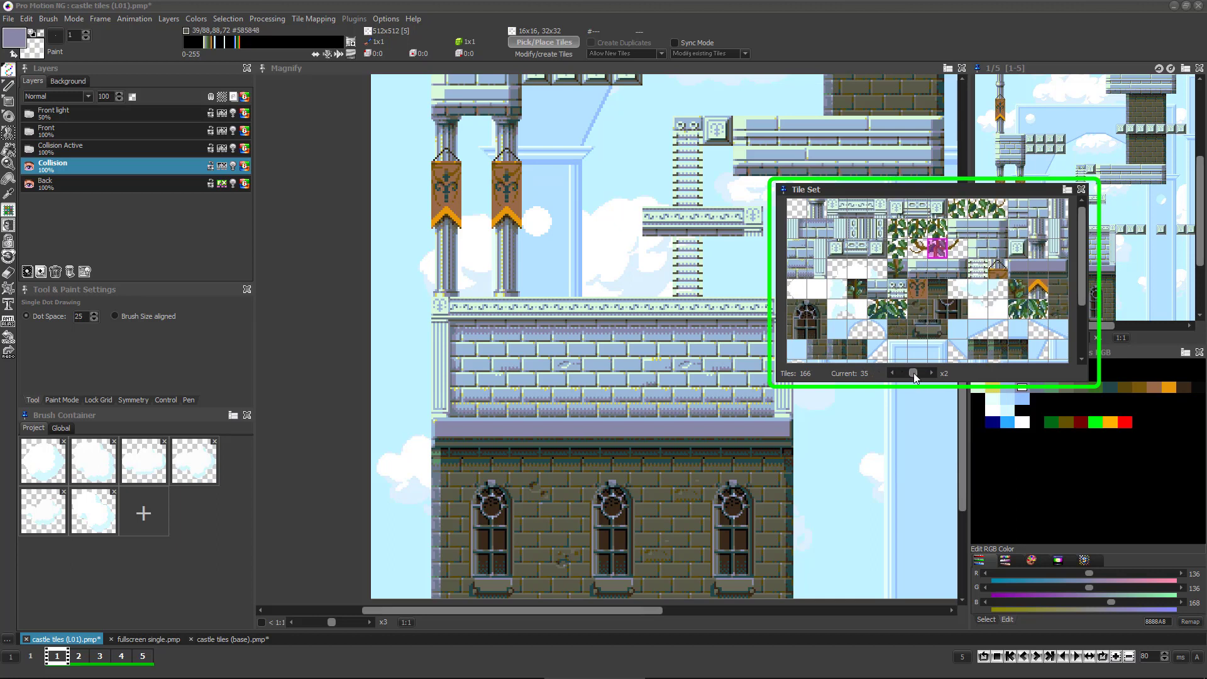
pyautogui.moveTo(914, 378); pyautogui.dragTo(912, 378)
# Fix the tile set at 20 tiles per row and move the pink tile up and right
pyautogui.click(1068, 193)
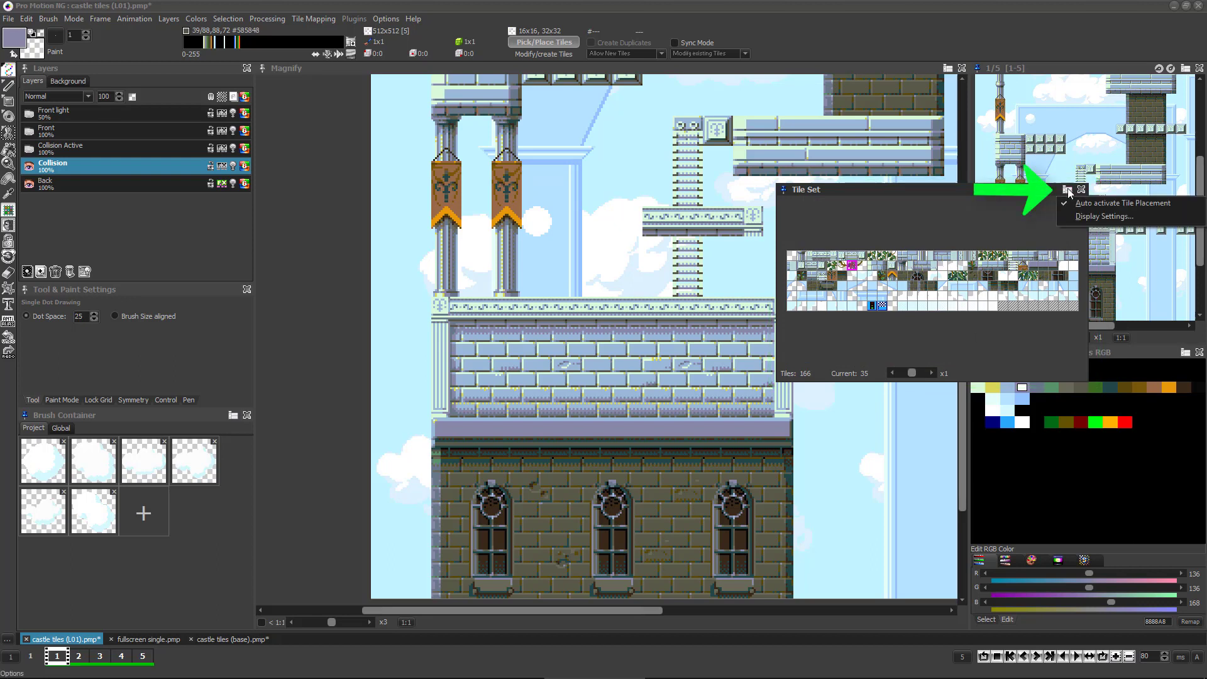
pyautogui.click(1090, 216)
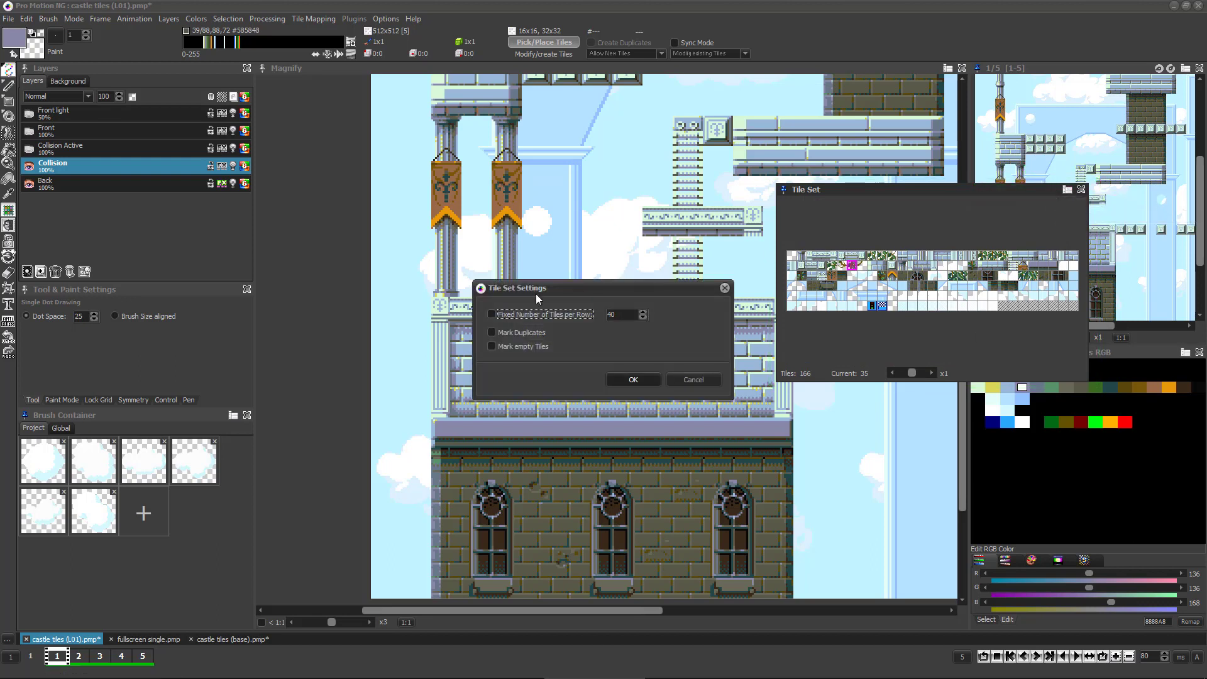
pyautogui.click(493, 314)
pyautogui.doubleClick(611, 314)
pyautogui.click(631, 381)
pyautogui.scroll(1, 949, 273)
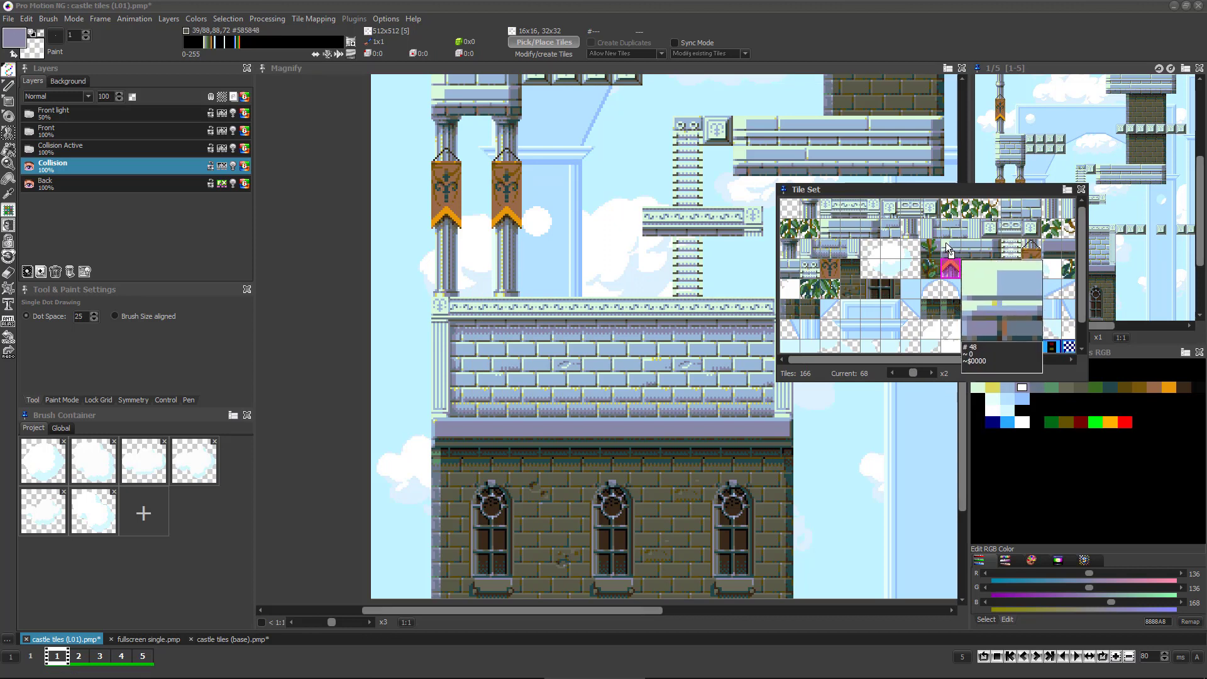
pyautogui.moveTo(950, 269); pyautogui.dragTo(956, 248)
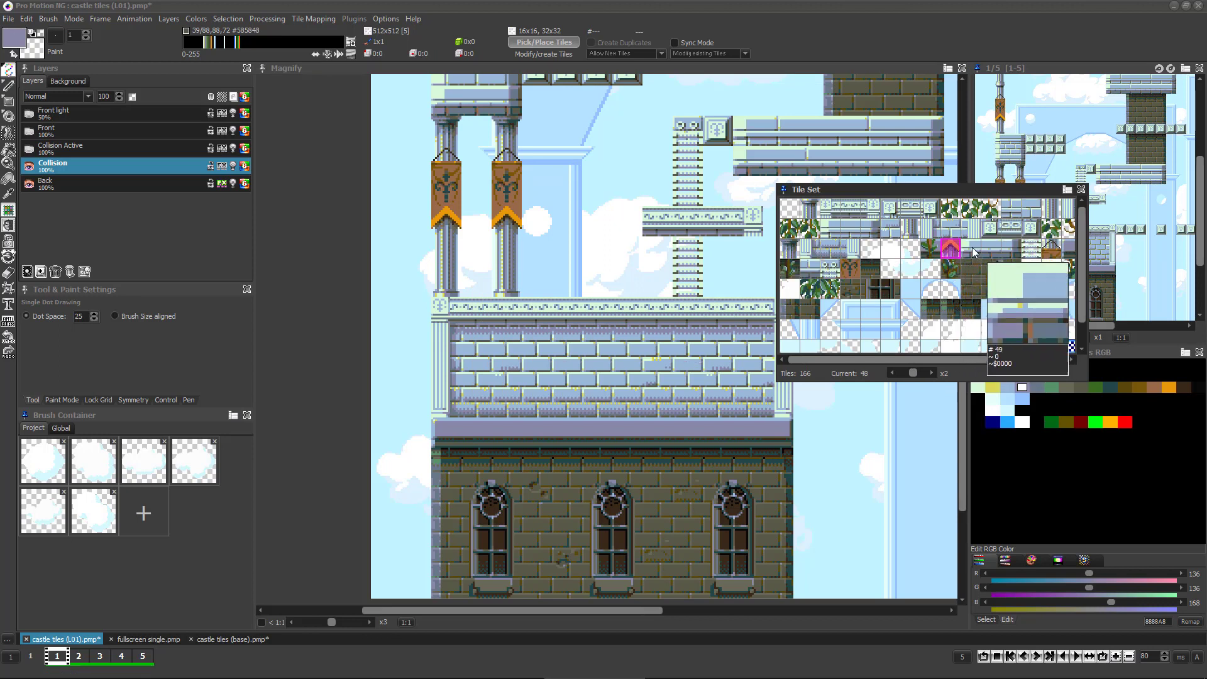
pyautogui.moveTo(950, 253)
pyautogui.mouseDown()
pyautogui.moveTo(971, 251)
pyautogui.moveTo(974, 274)
pyautogui.mouseUp()
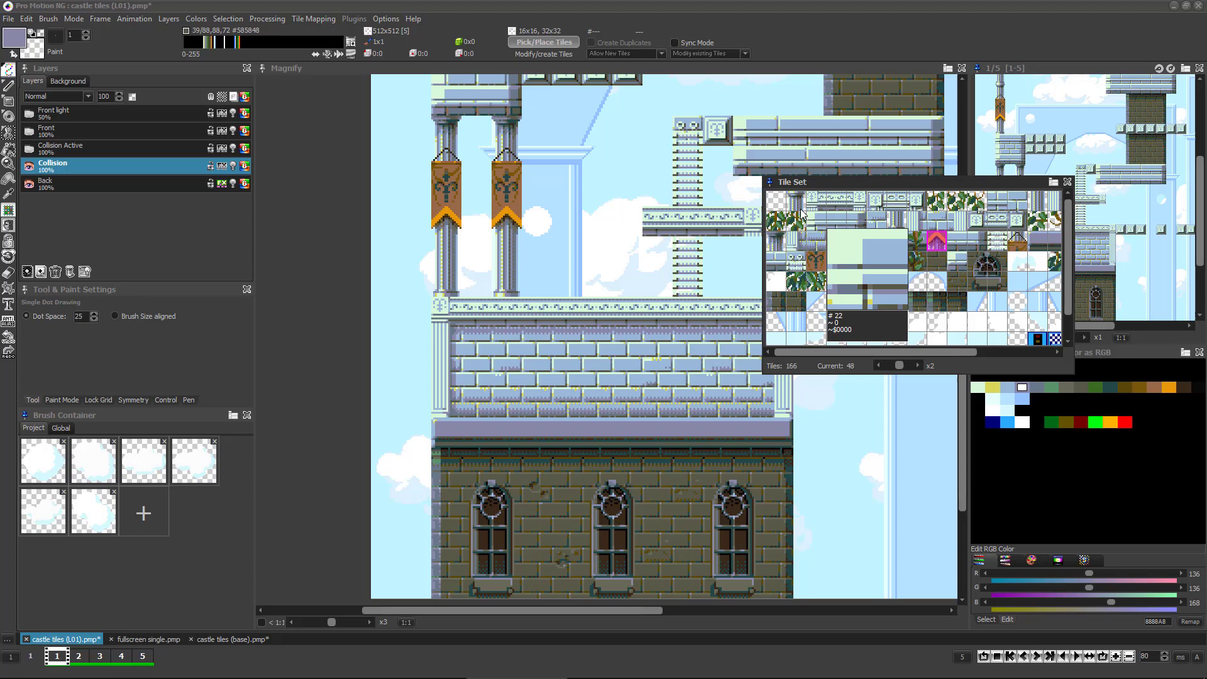
# Move the pink tile to slot 0, then grab the frieze tile and a 5x4 wall block as brushes
pyautogui.click(777, 202)
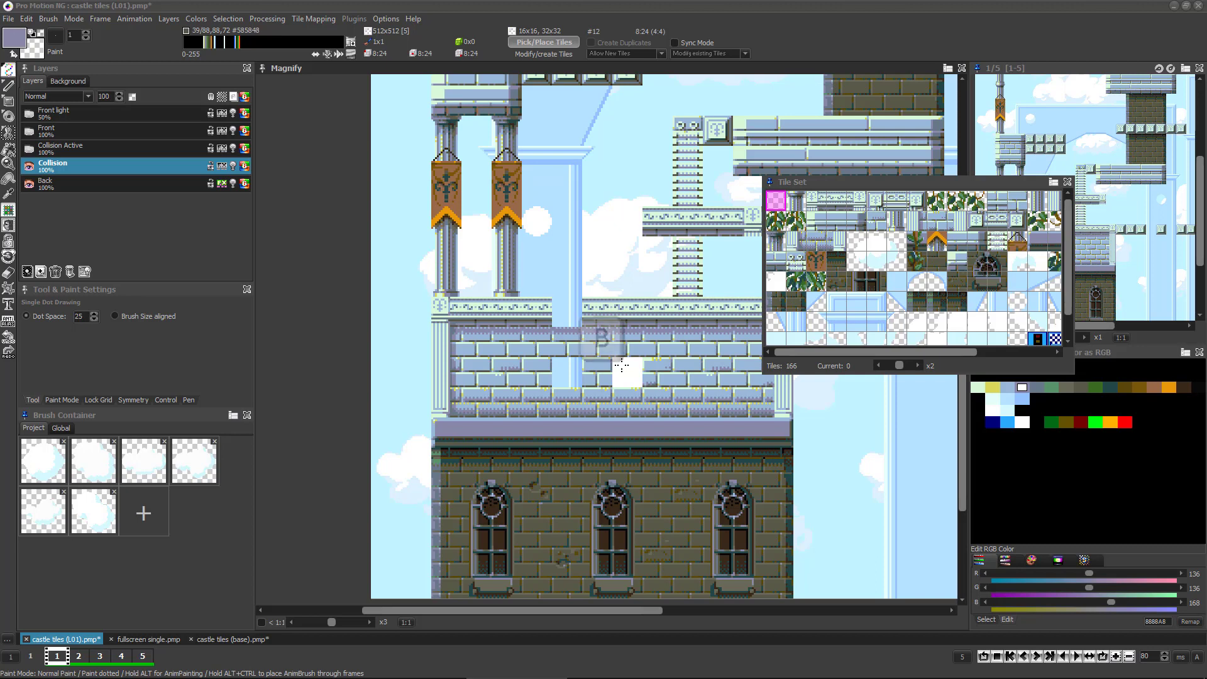
pyautogui.press('b')
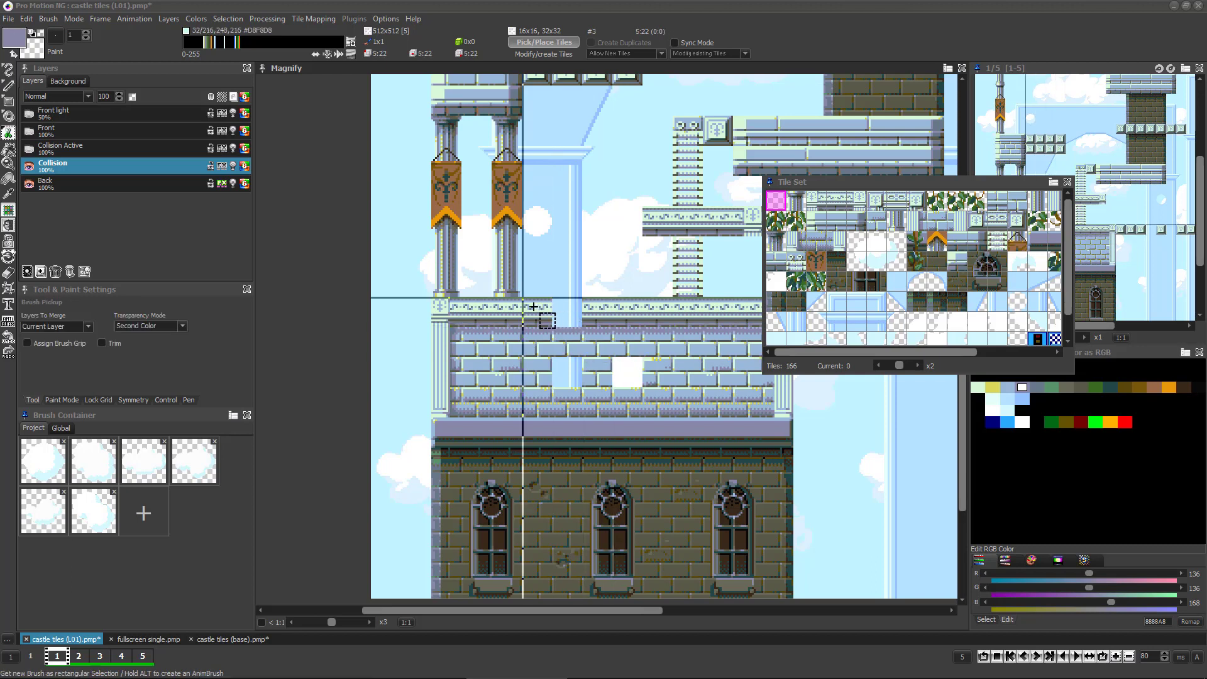
pyautogui.click(537, 306)
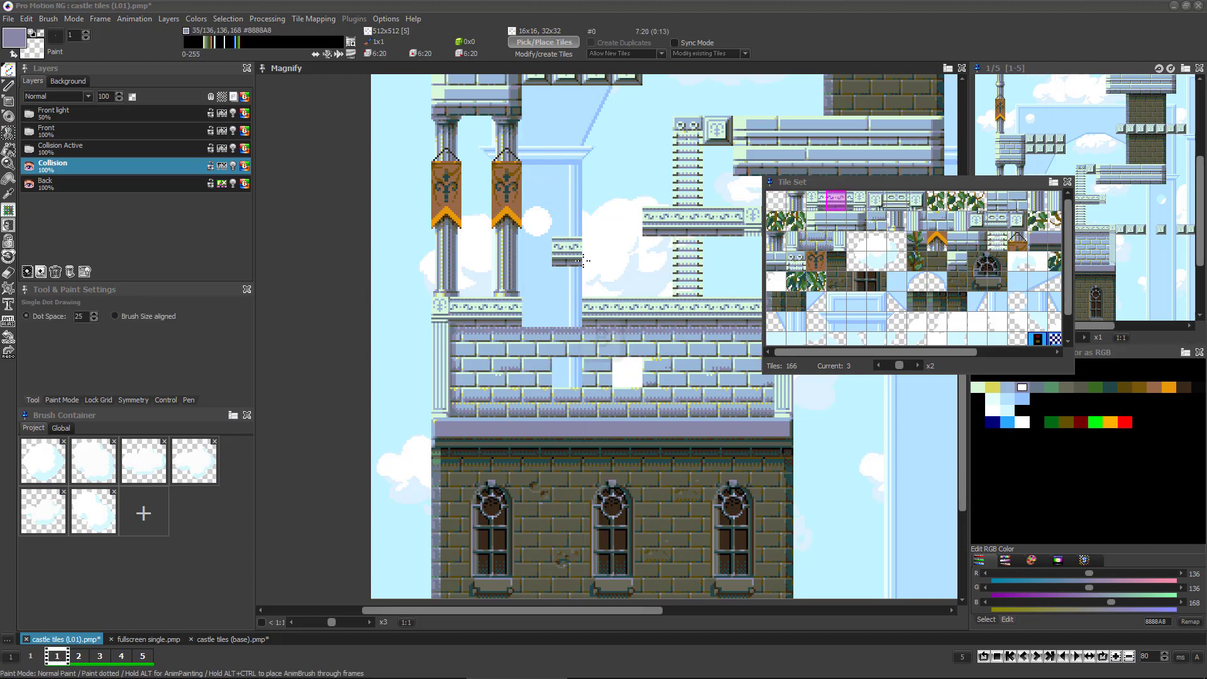
pyautogui.press('b')
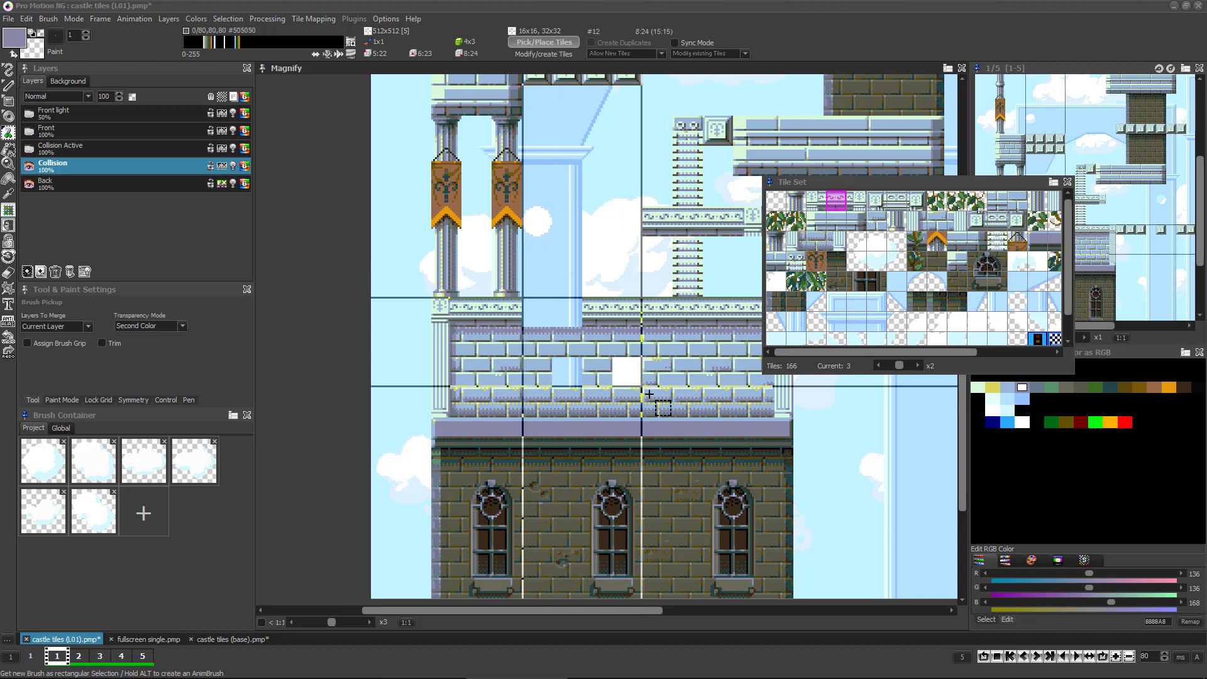
pyautogui.moveTo(649, 393); pyautogui.dragTo(672, 420)
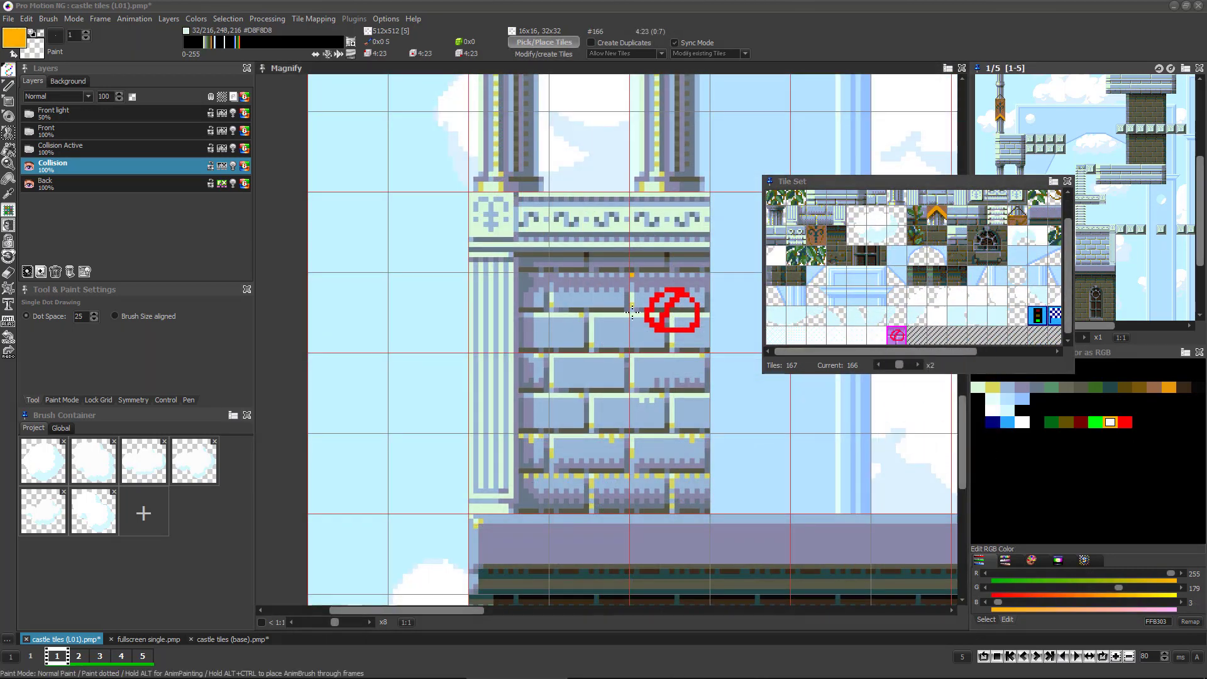
# Grab a block of the canvas as a brush and optimize the tile set
pyautogui.press('b')
pyautogui.moveTo(632, 276); pyautogui.dragTo(691, 332)
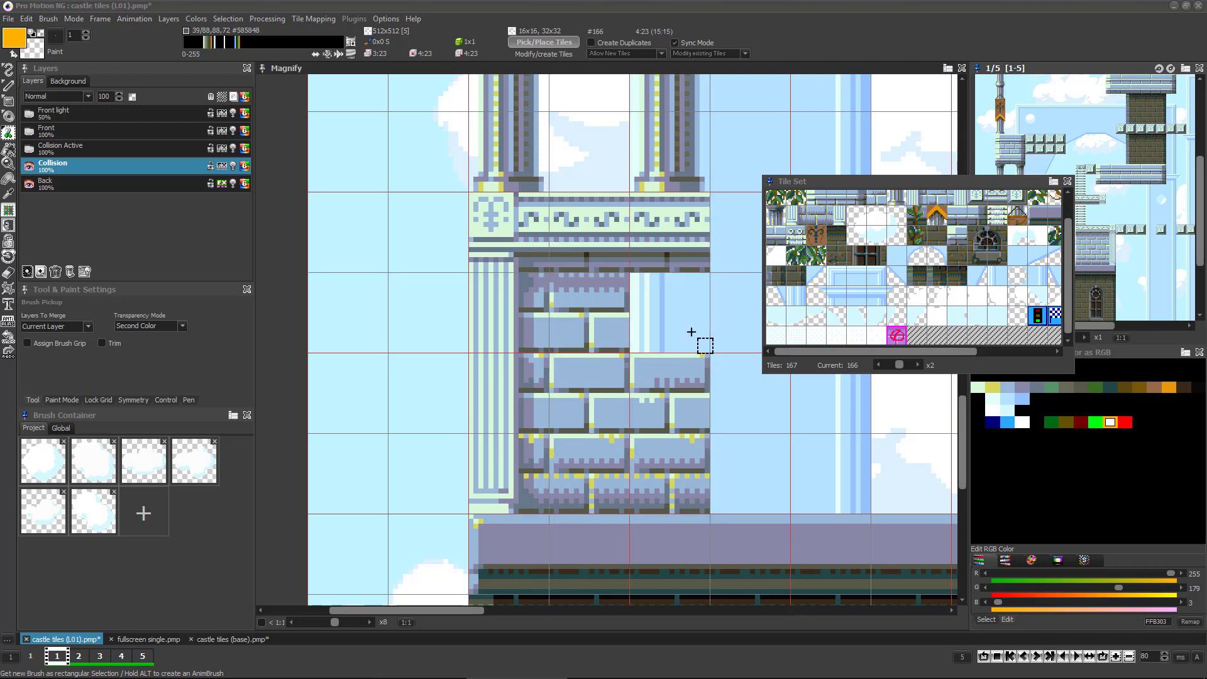
pyautogui.click(692, 332)
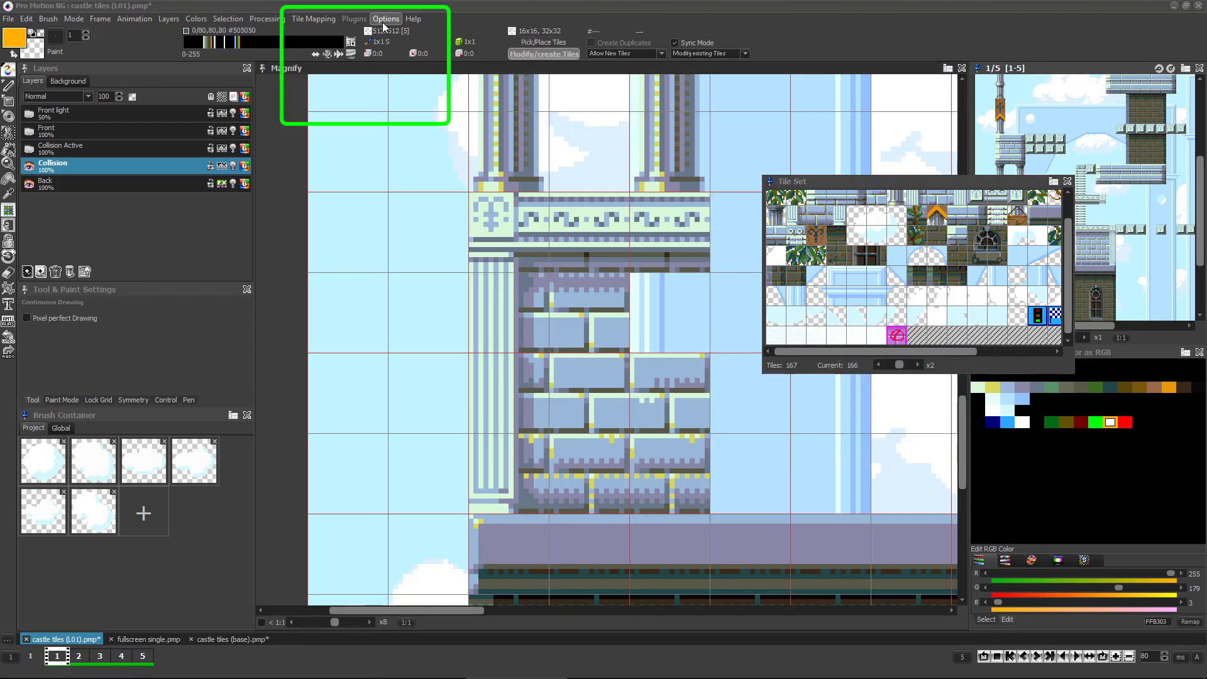
pyautogui.click(314, 19)
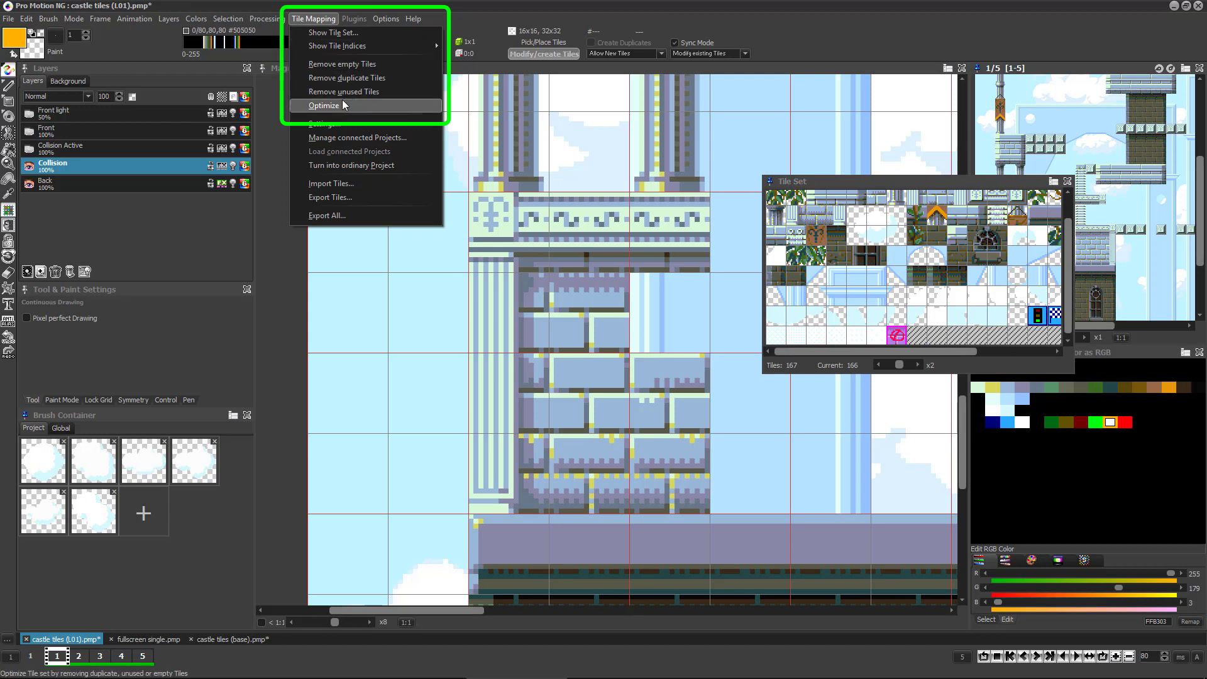
pyautogui.click(324, 106)
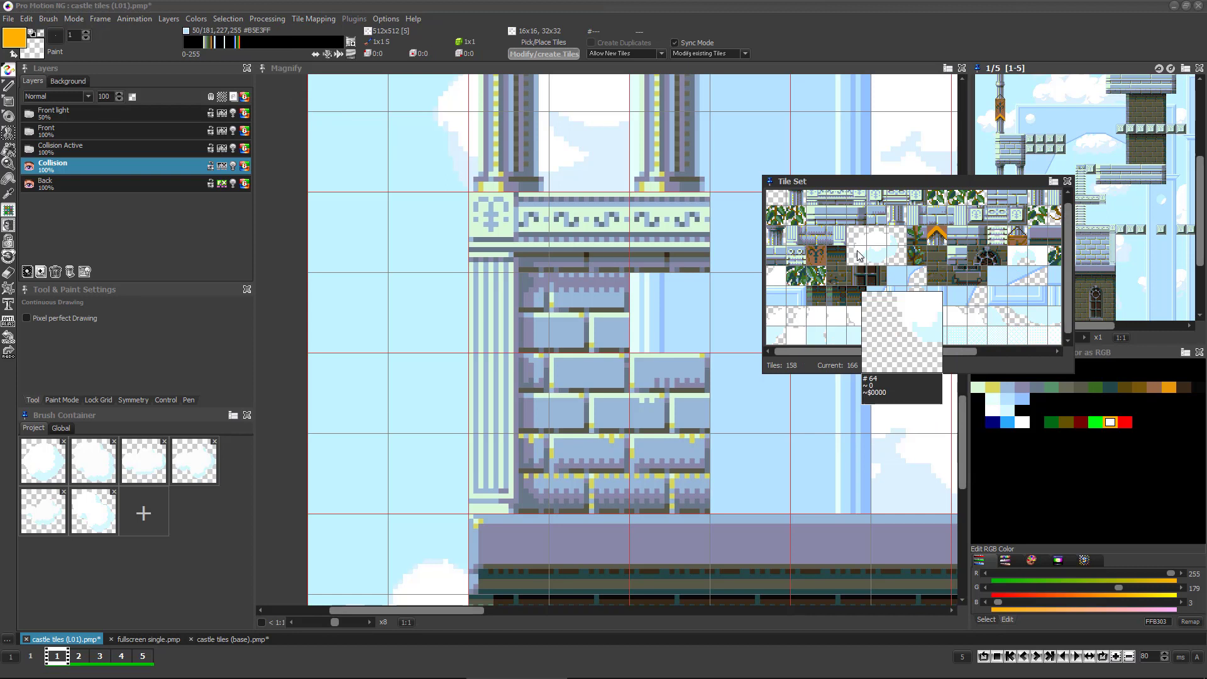
pyautogui.scroll(-2, 1070, 290)
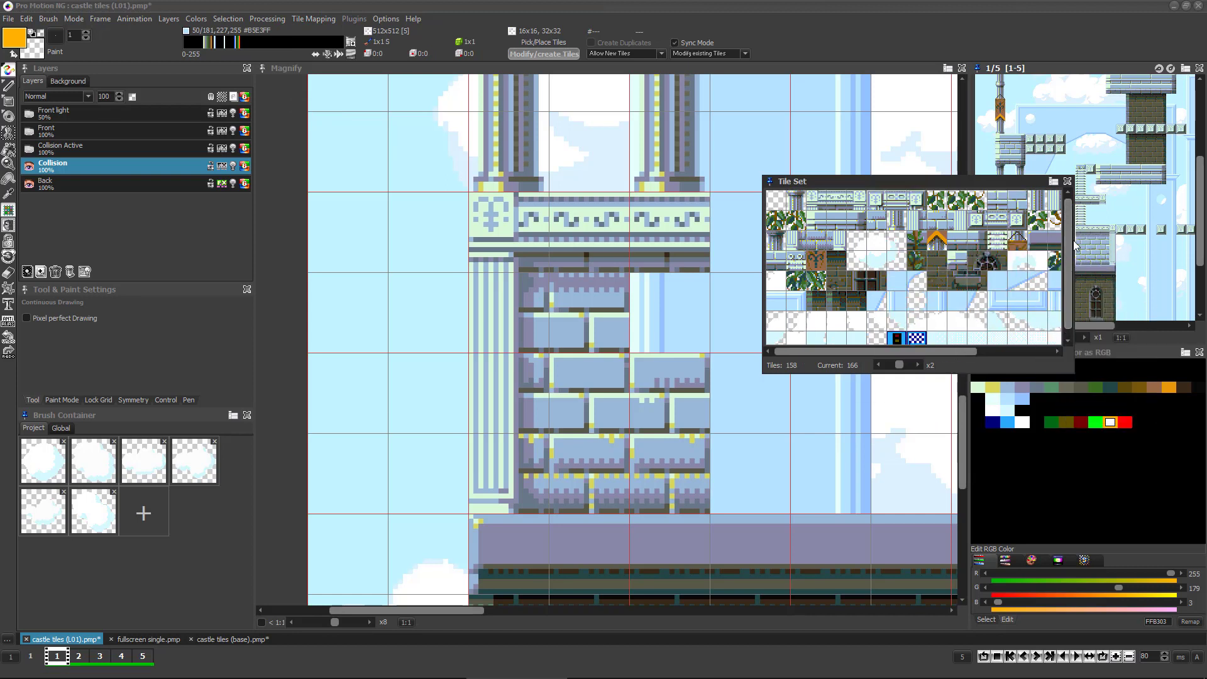
pyautogui.scroll(2, 1065, 296)
pyautogui.moveTo(940, 354); pyautogui.dragTo(1053, 352)
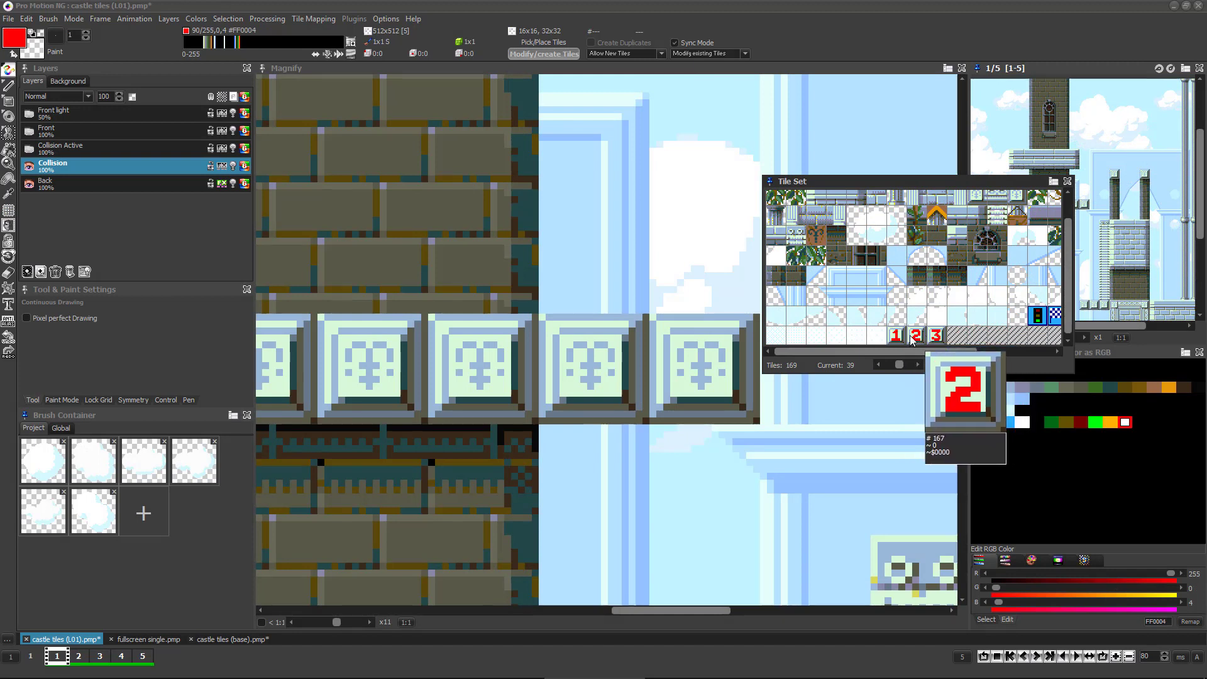
# Remove duplicate tiles from the tile set and place red tile 1 on the canvas
pyautogui.click(320, 20)
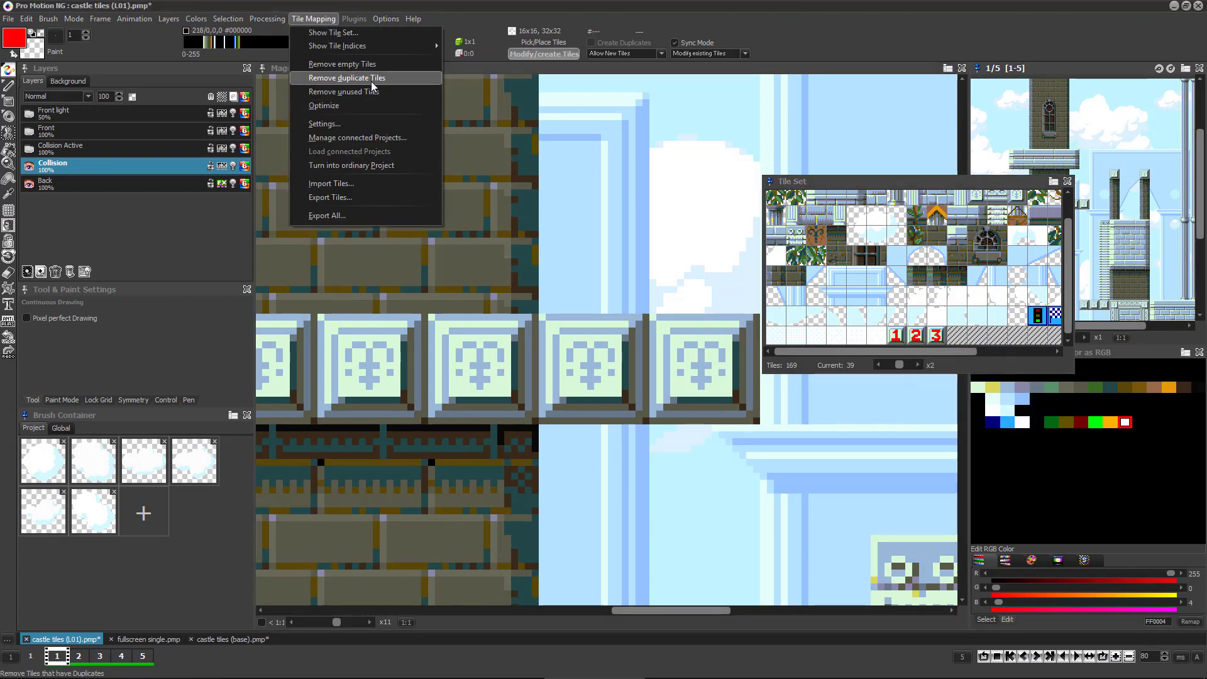
pyautogui.click(345, 79)
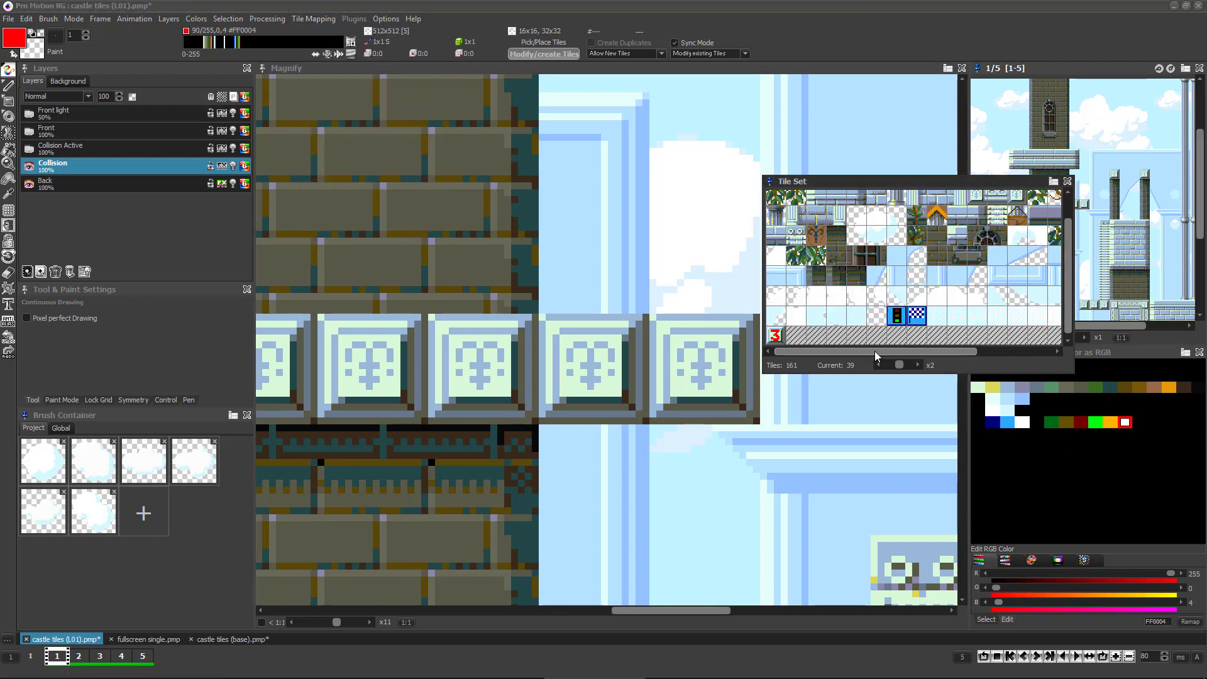
pyautogui.click(1033, 316)
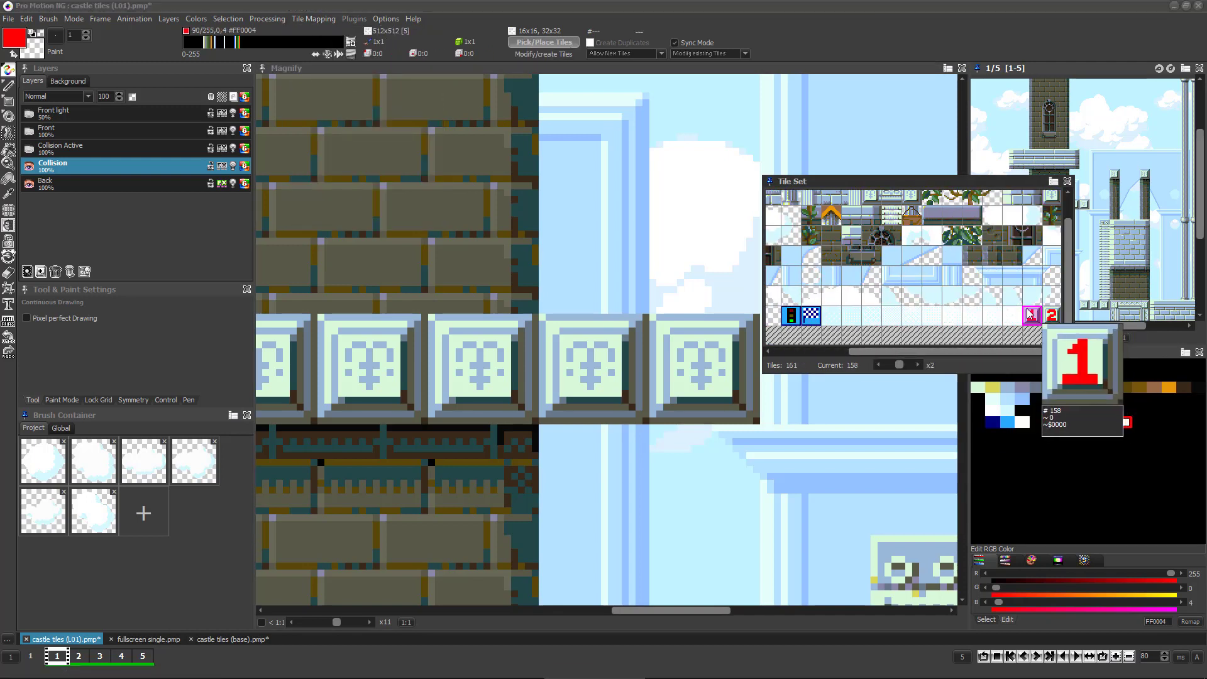
pyautogui.click(479, 364)
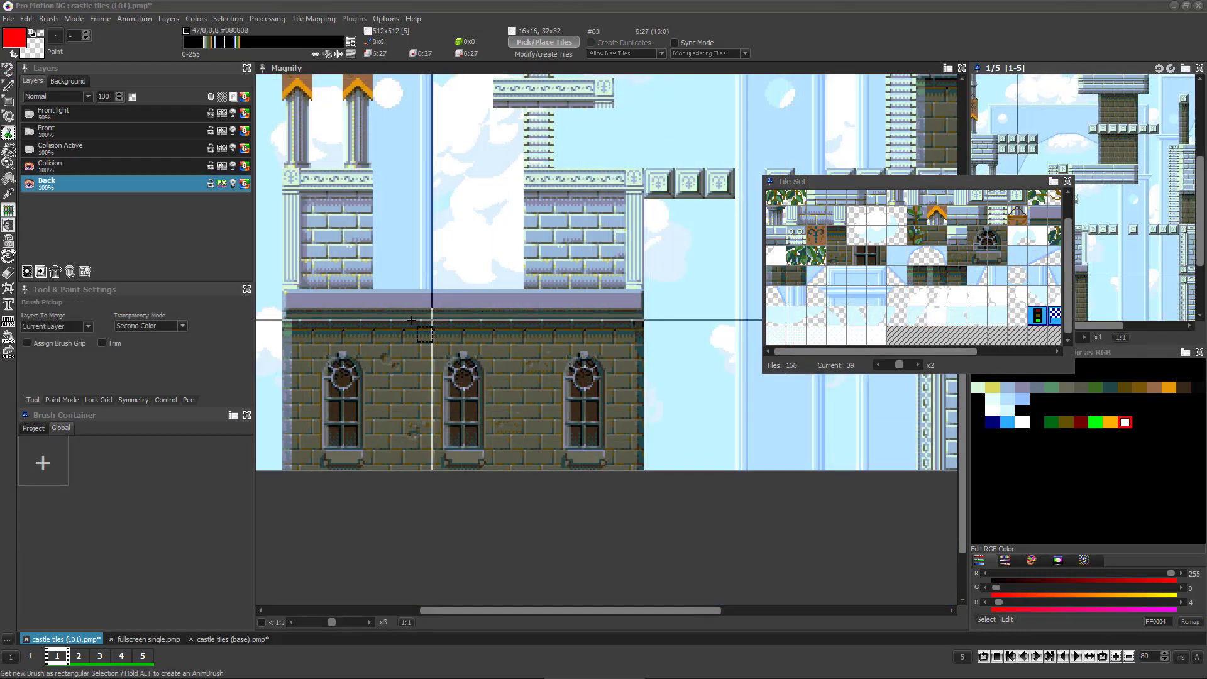
# Store the lower windowed castle wall in the Brush Container, then reset to a dot brush
pyautogui.moveTo(656, 465); pyautogui.dragTo(283, 316)
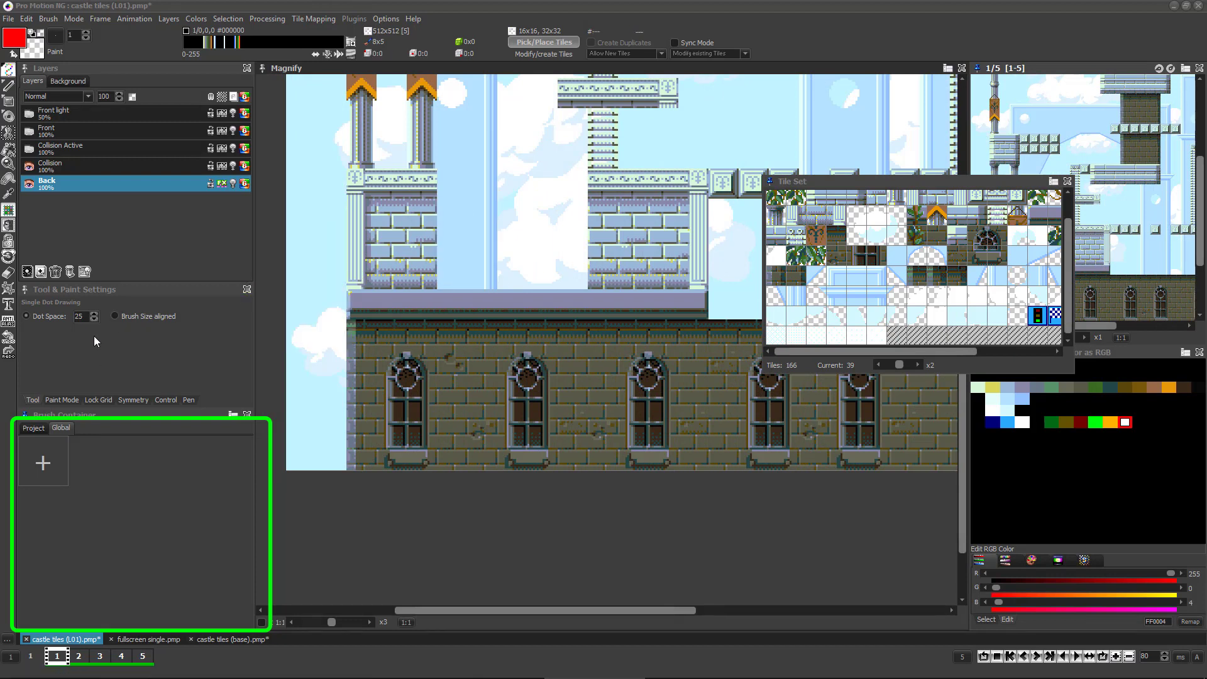
pyautogui.rightClick(44, 463)
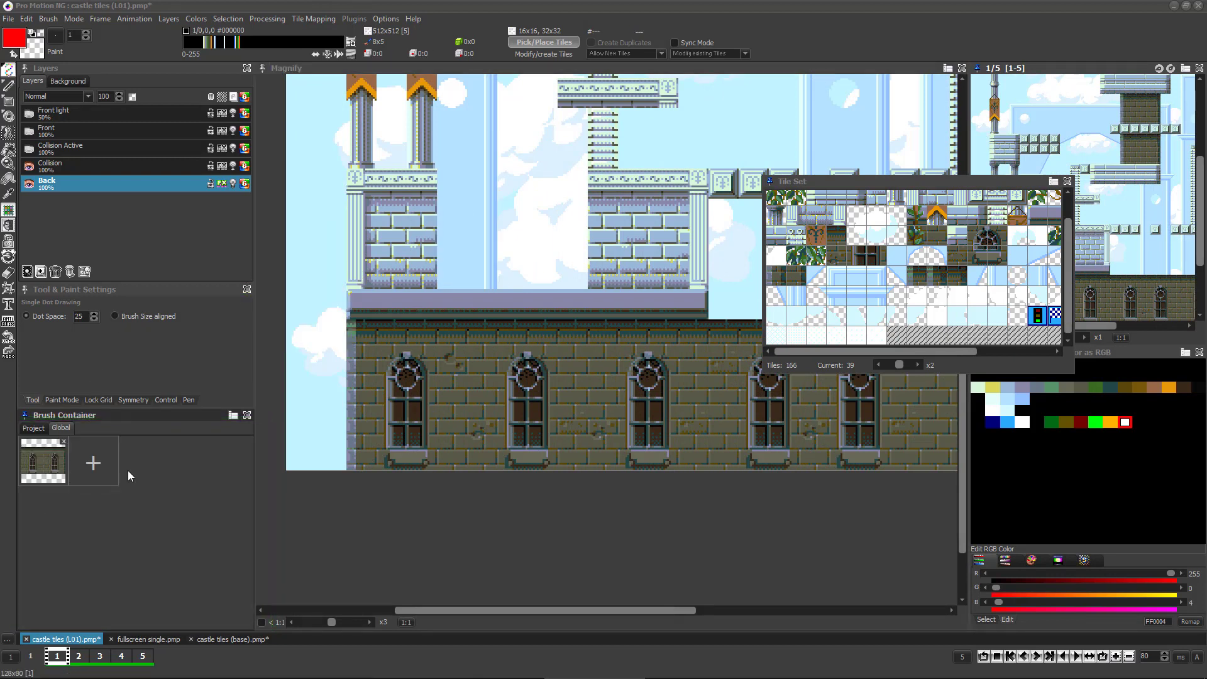
pyautogui.press('.')
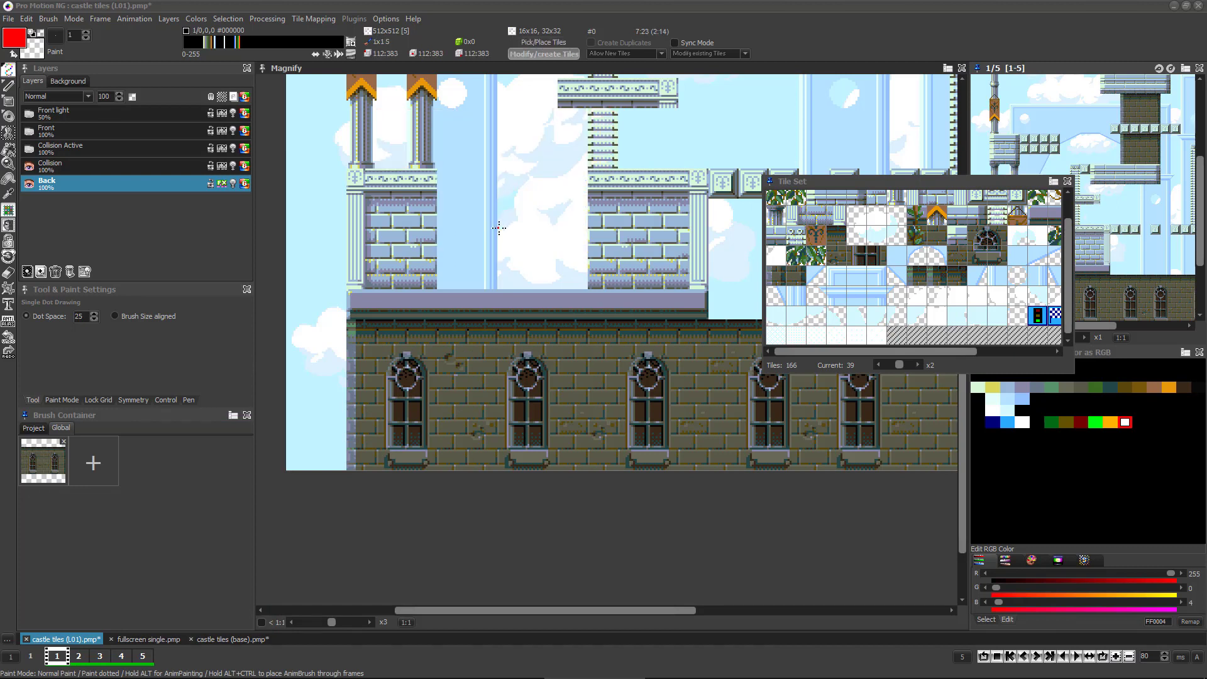
# Review the tile mapping settings, then make the Collision layer active
pyautogui.click(314, 19)
pyautogui.click(326, 123)
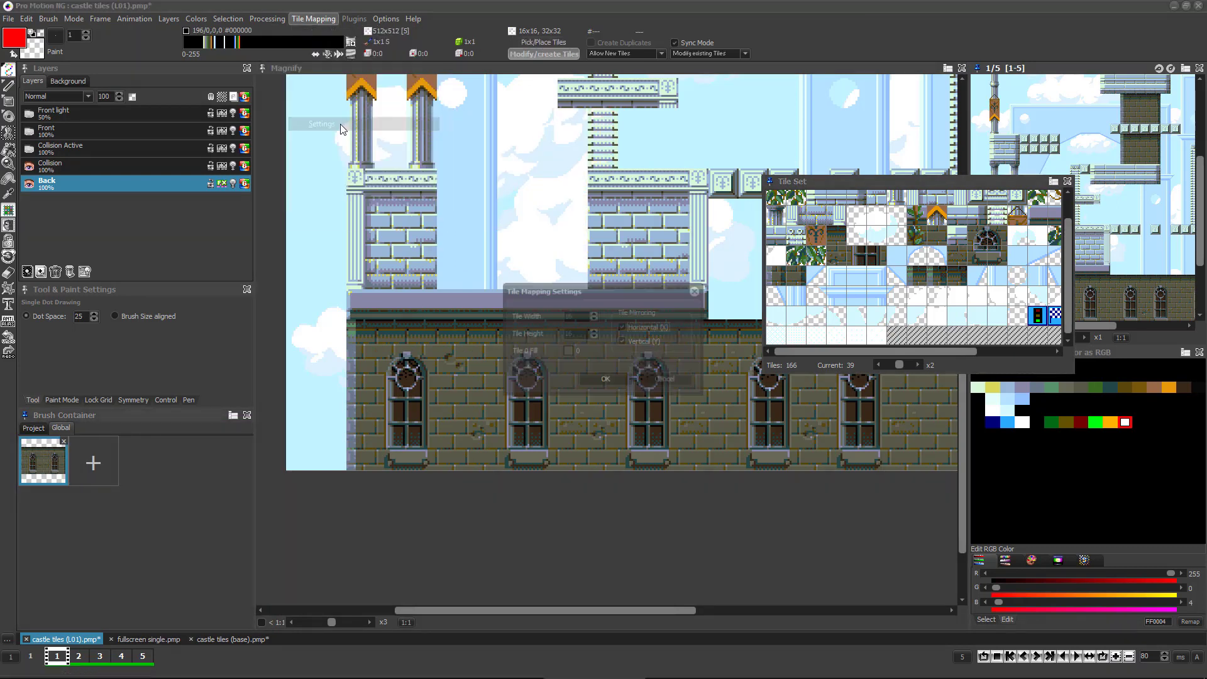
pyautogui.click(606, 379)
pyautogui.click(52, 163)
# Pick up a brick wall section and stamp it between the pillars
pyautogui.press('b')
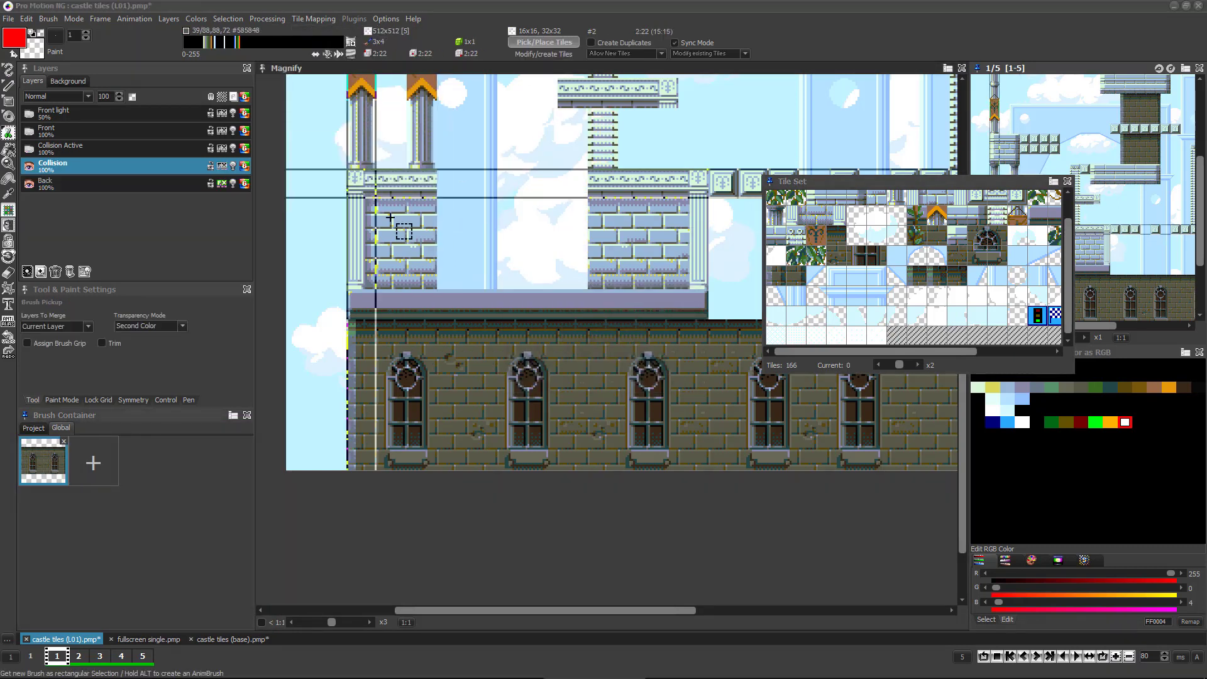
pyautogui.moveTo(440, 278); pyautogui.dragTo(450, 289)
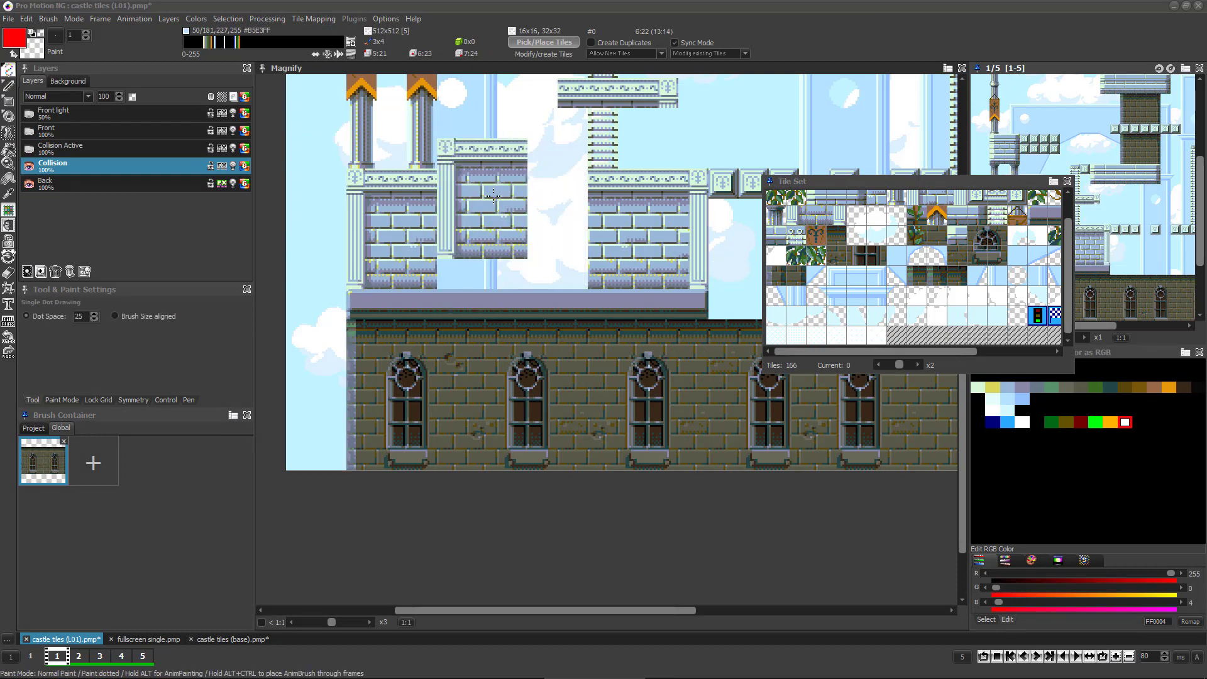
pyautogui.click(466, 189)
# Stamp the pillar-framed brick wall over the lower left, then drop the grabbed brush
pyautogui.press('b')
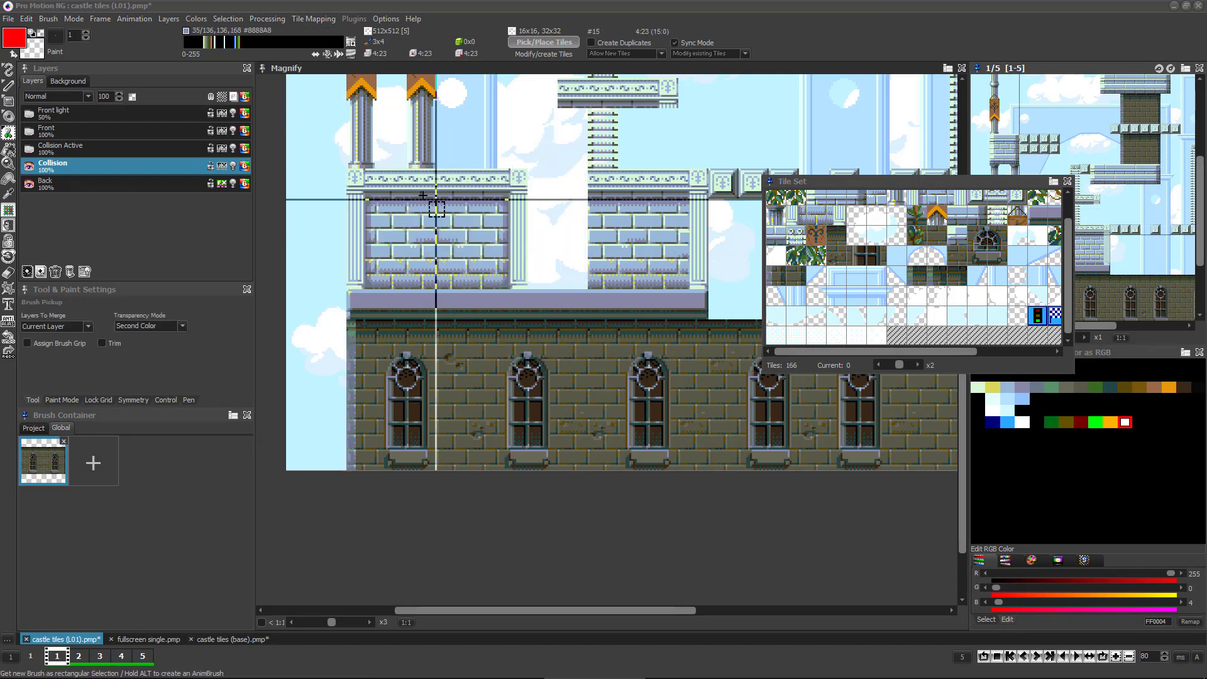
pyautogui.moveTo(361, 171); pyautogui.dragTo(525, 285)
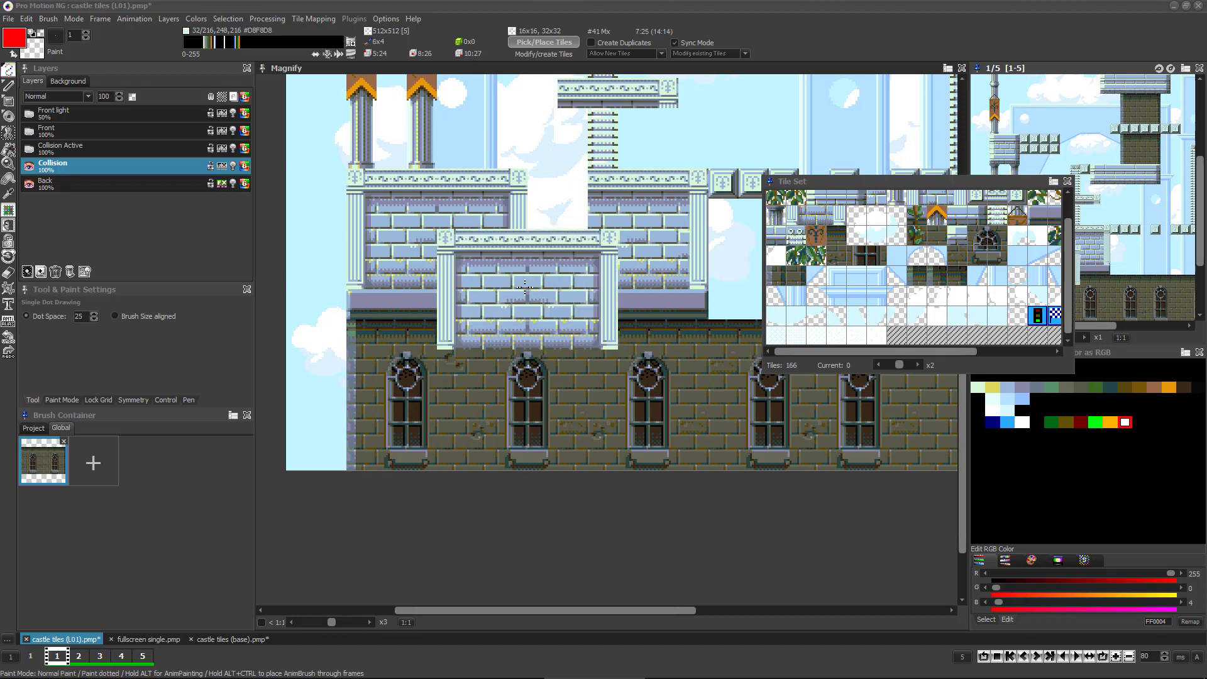
pyautogui.click(437, 347)
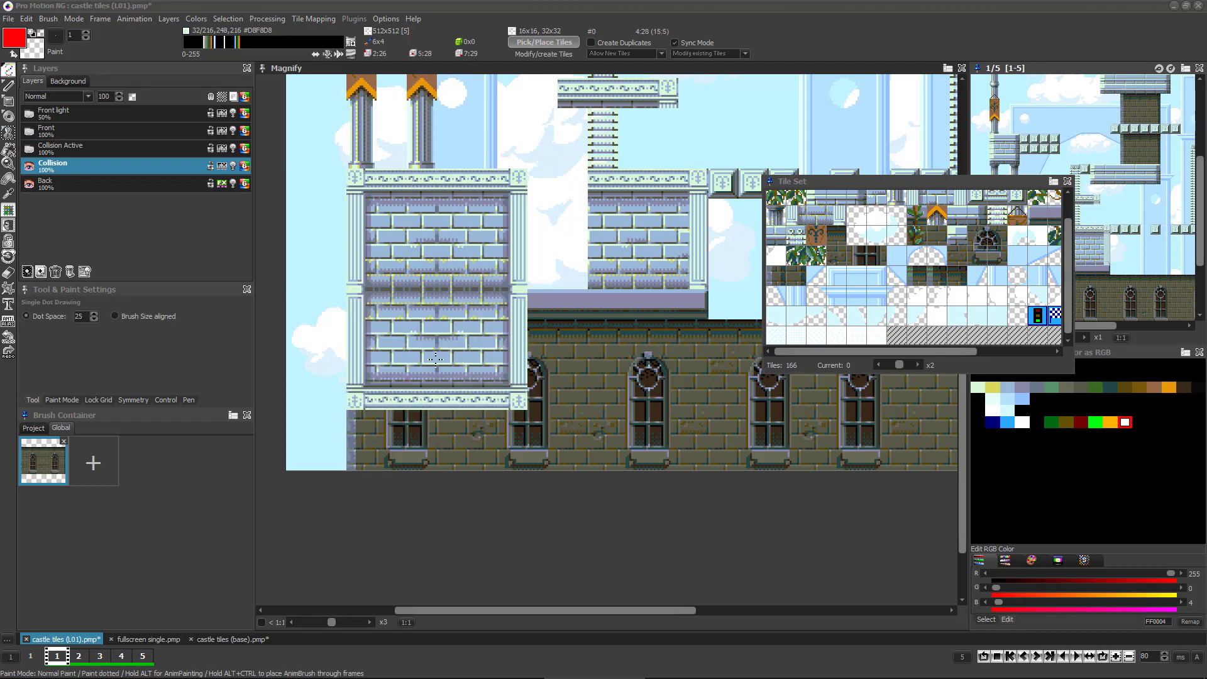
pyautogui.press('.')
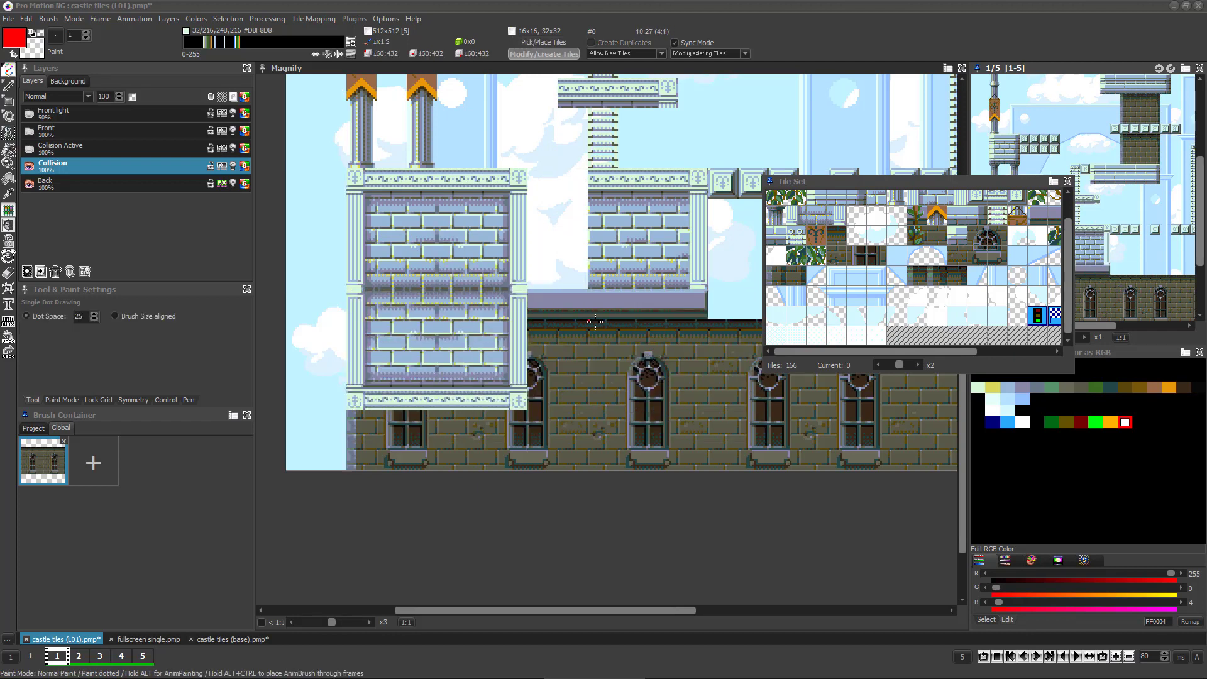
pyautogui.scroll(1, 745, 404)
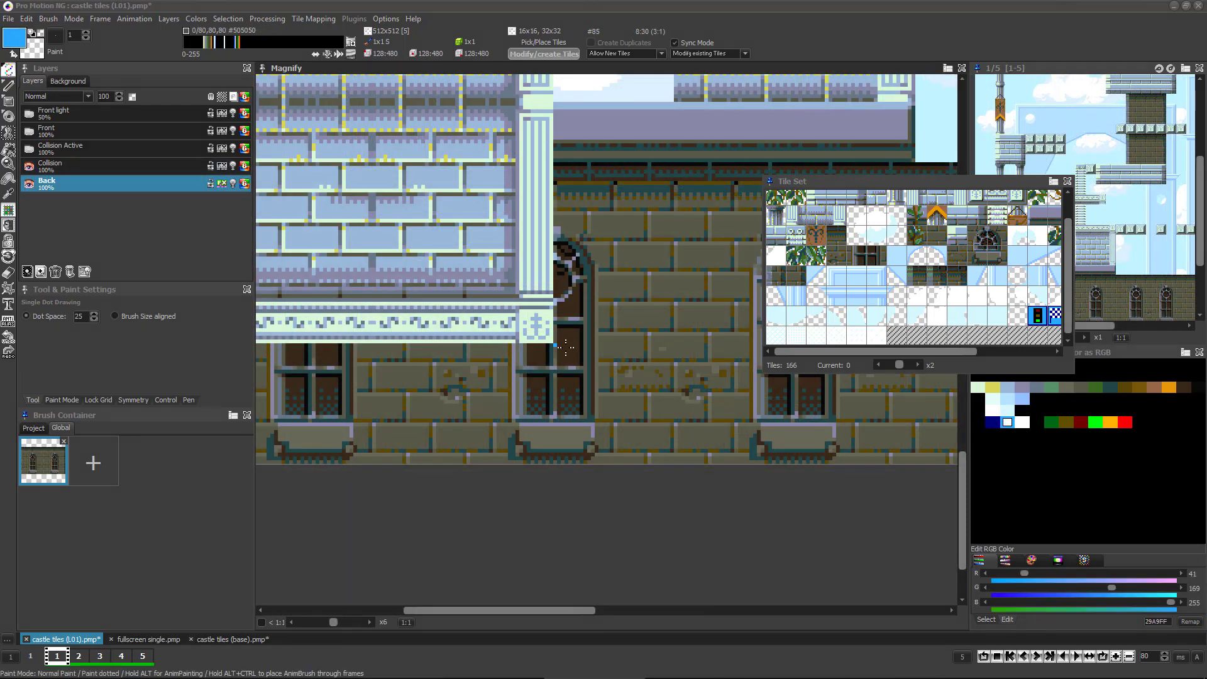
# Fill the arched castle windows with blue, then return to dot drawing
pyautogui.press('f')
pyautogui.click(548, 348)
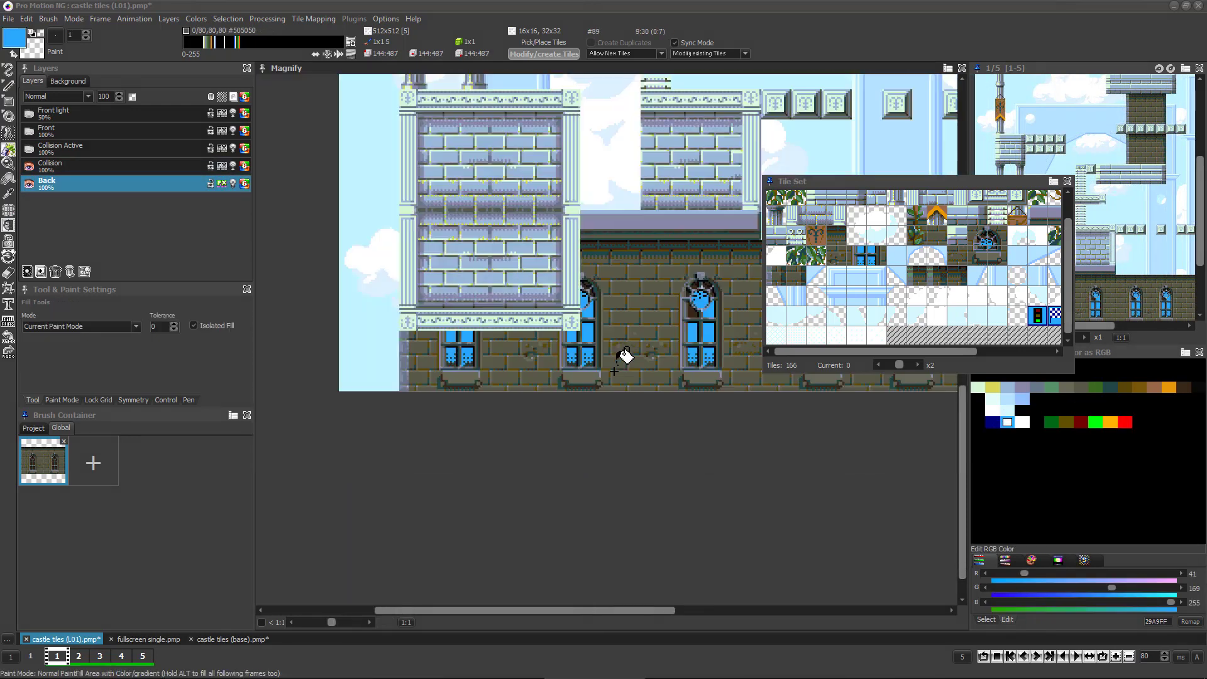
pyautogui.scroll(-5, 627, 350)
pyautogui.press('d')
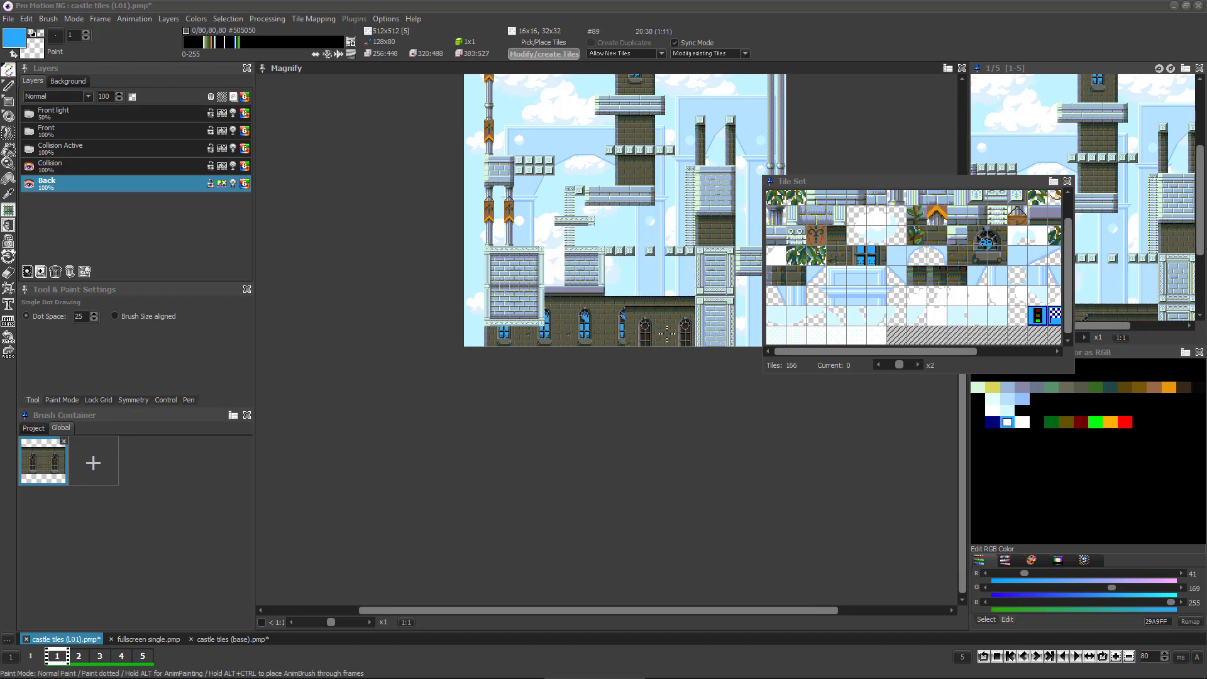
# In Pick/Place Tiles mode, store the blue-window wall as a brush with Collision hidden
pyautogui.click(543, 43)
pyautogui.press('b')
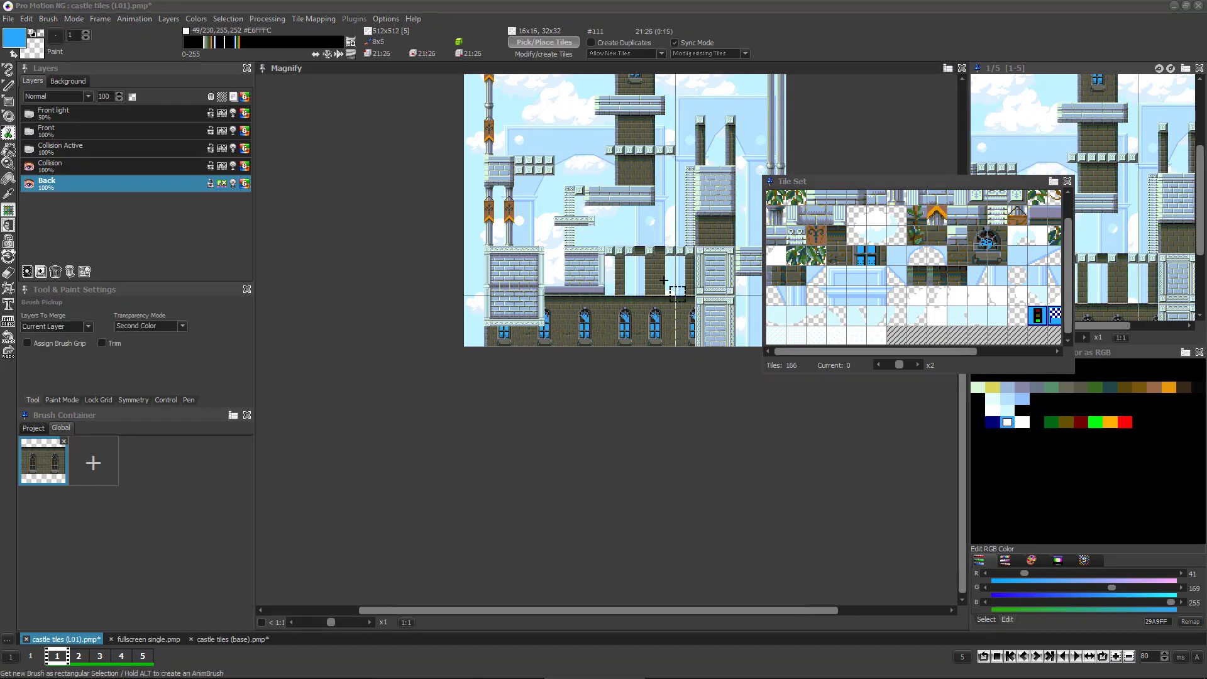
pyautogui.click(29, 166)
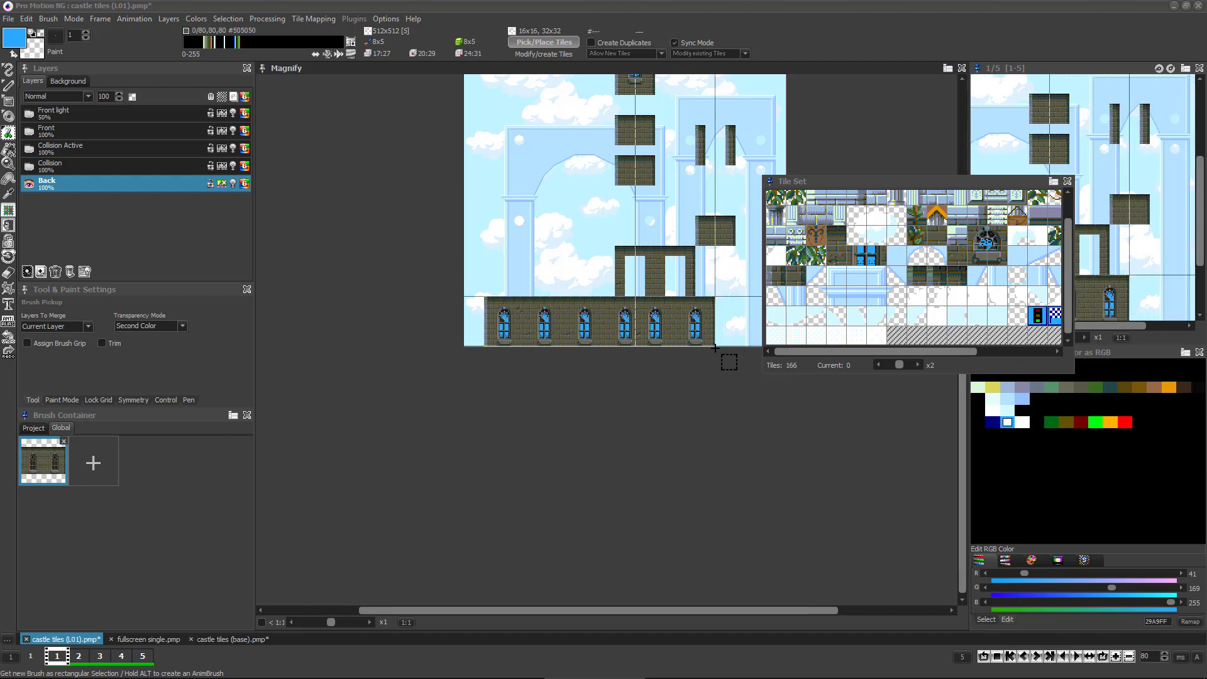
pyautogui.press('Escape')
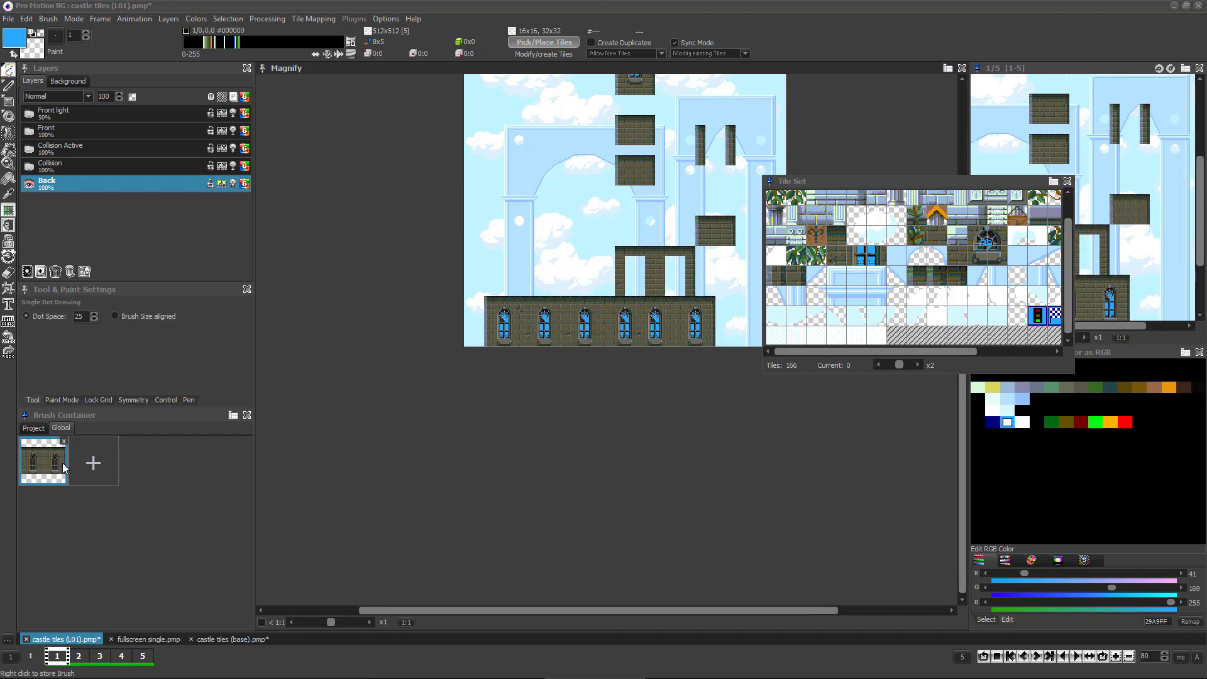
pyautogui.rightClick(63, 468)
pyautogui.click(30, 167)
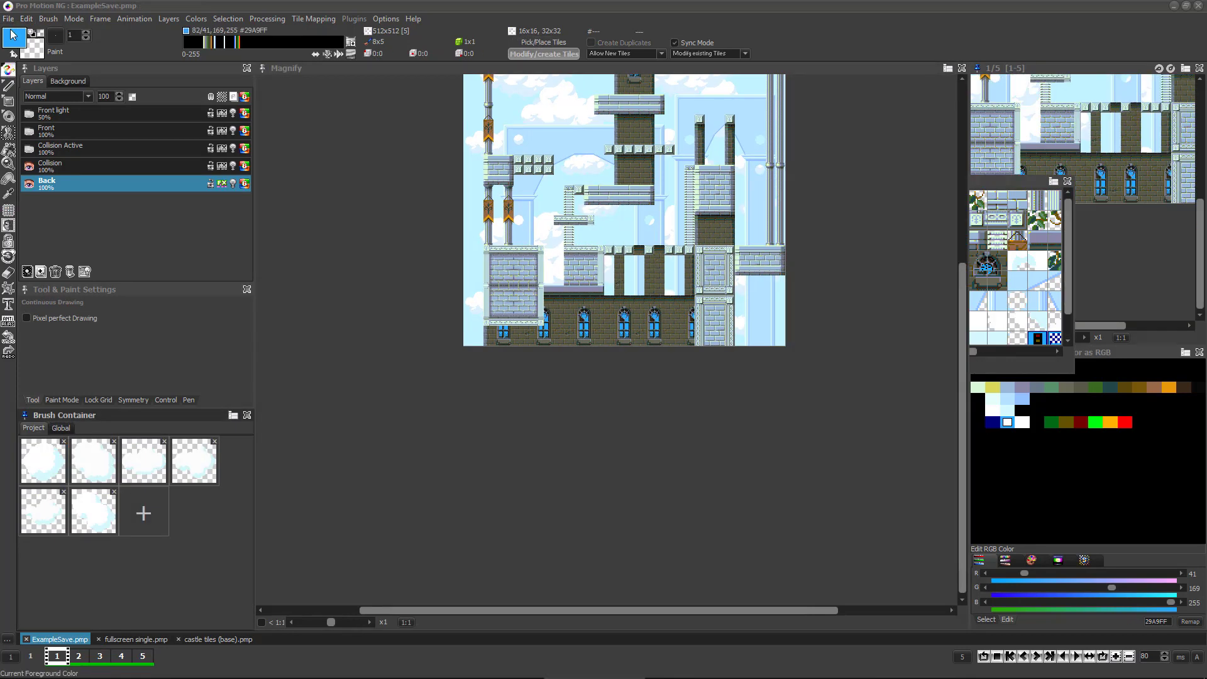
# Save the project over the existing ExampleSave.pmp
pyautogui.click(8, 18)
pyautogui.click(64, 94)
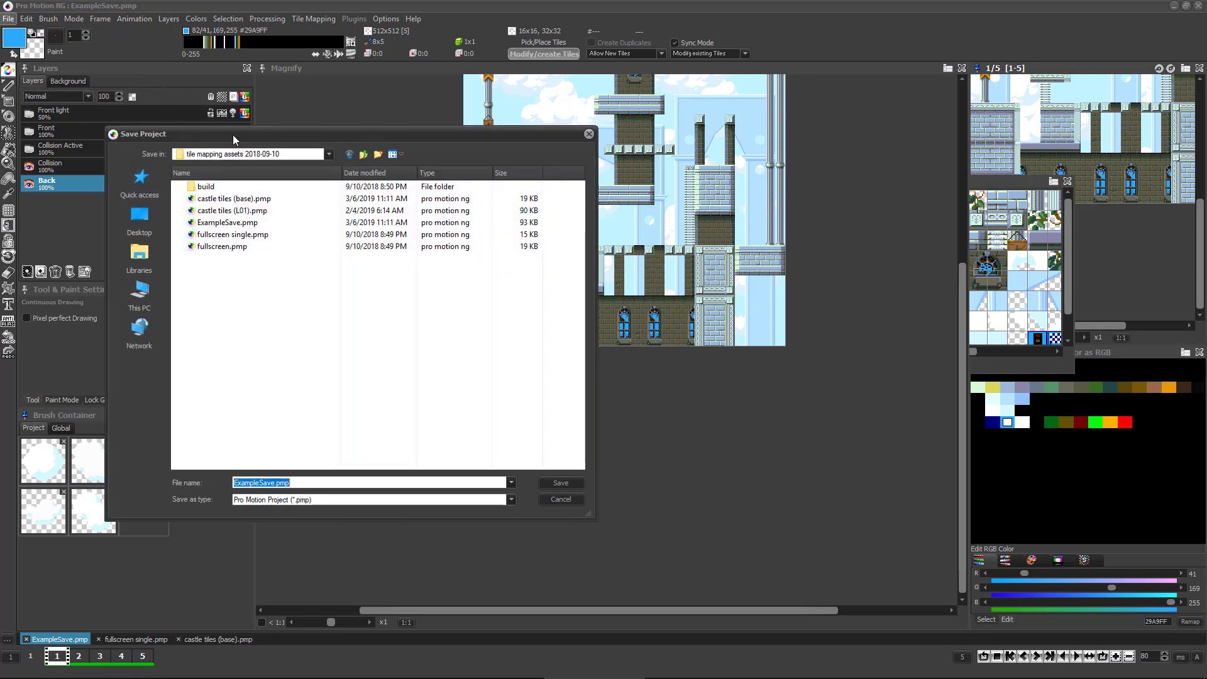
pyautogui.press('Return')
pyautogui.click(573, 364)
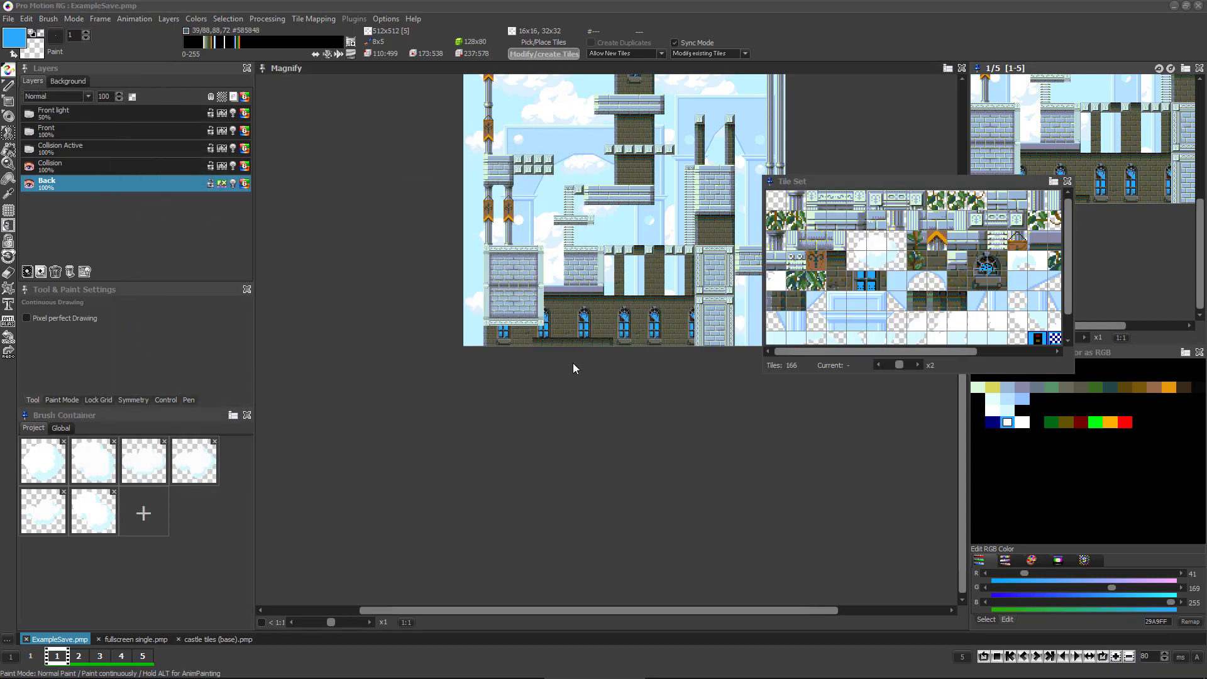
# Close all projects and open the CastleTileset project file
pyautogui.hotkey('ctrl', 'w')
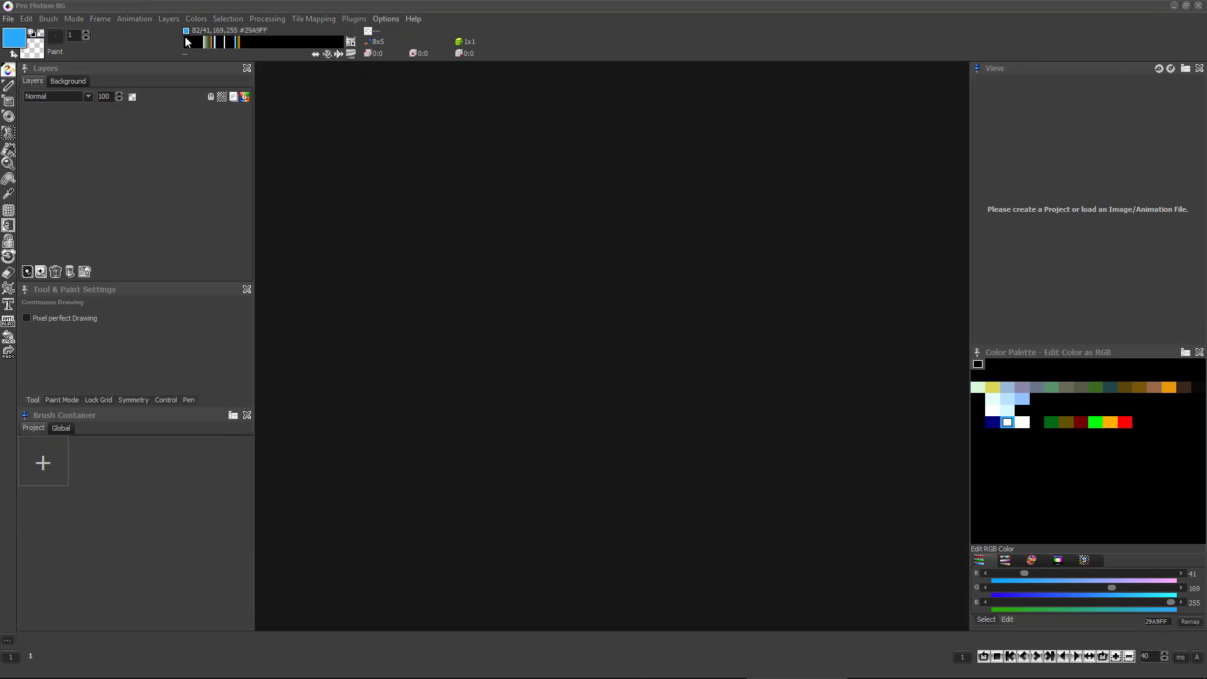
pyautogui.click(7, 18)
pyautogui.click(35, 61)
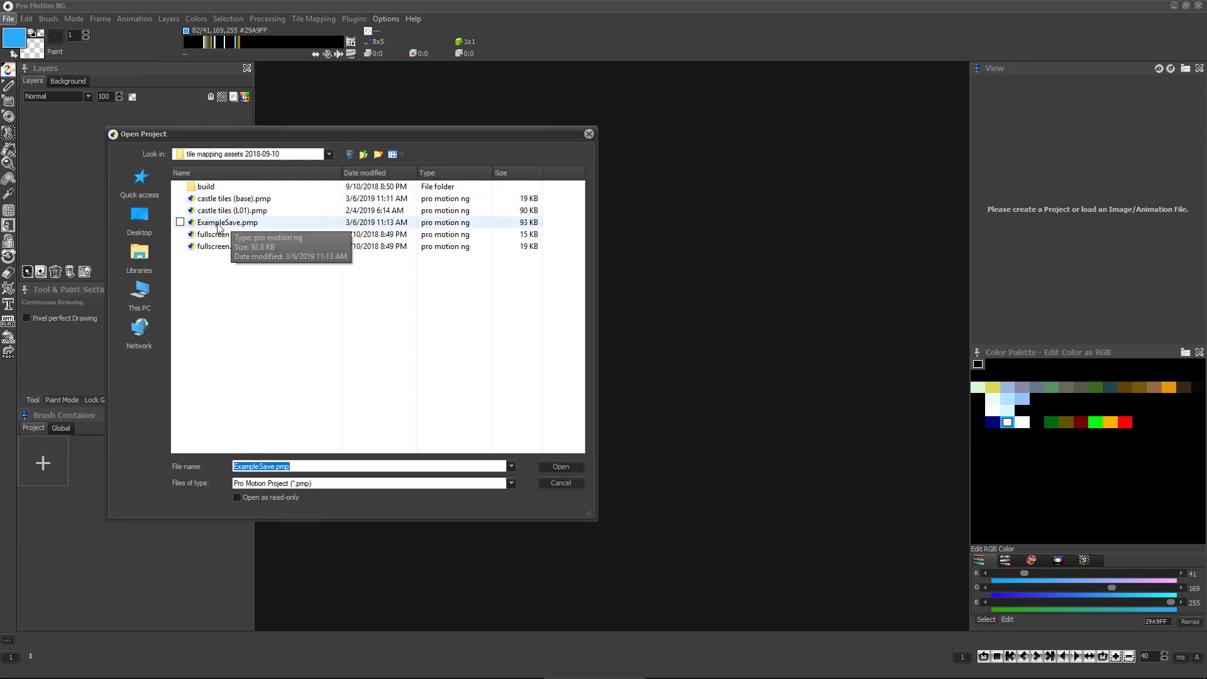
pyautogui.doubleClick(222, 223)
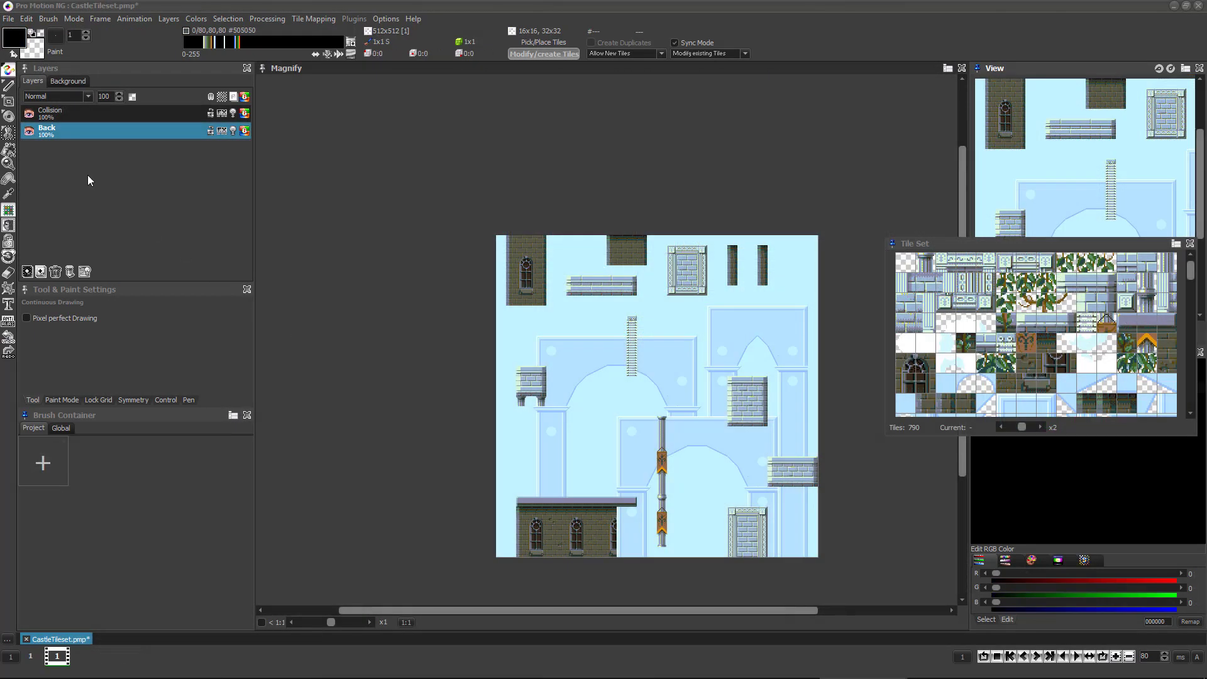
pyautogui.click(31, 116)
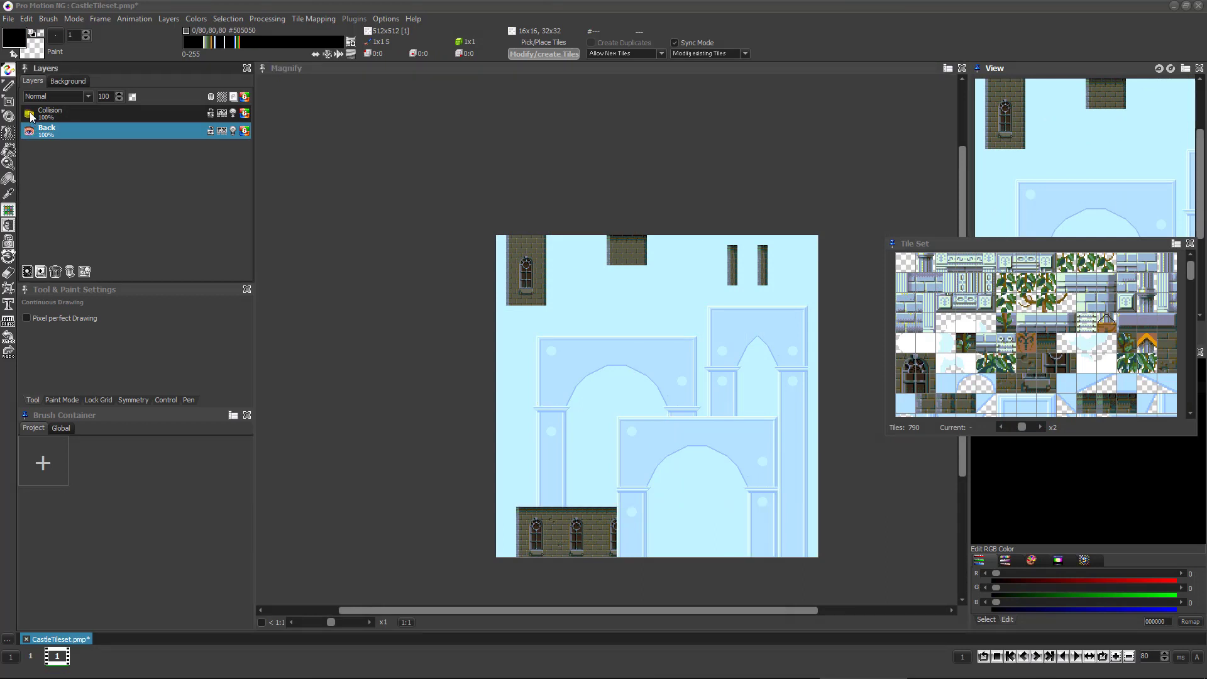
pyautogui.click(30, 116)
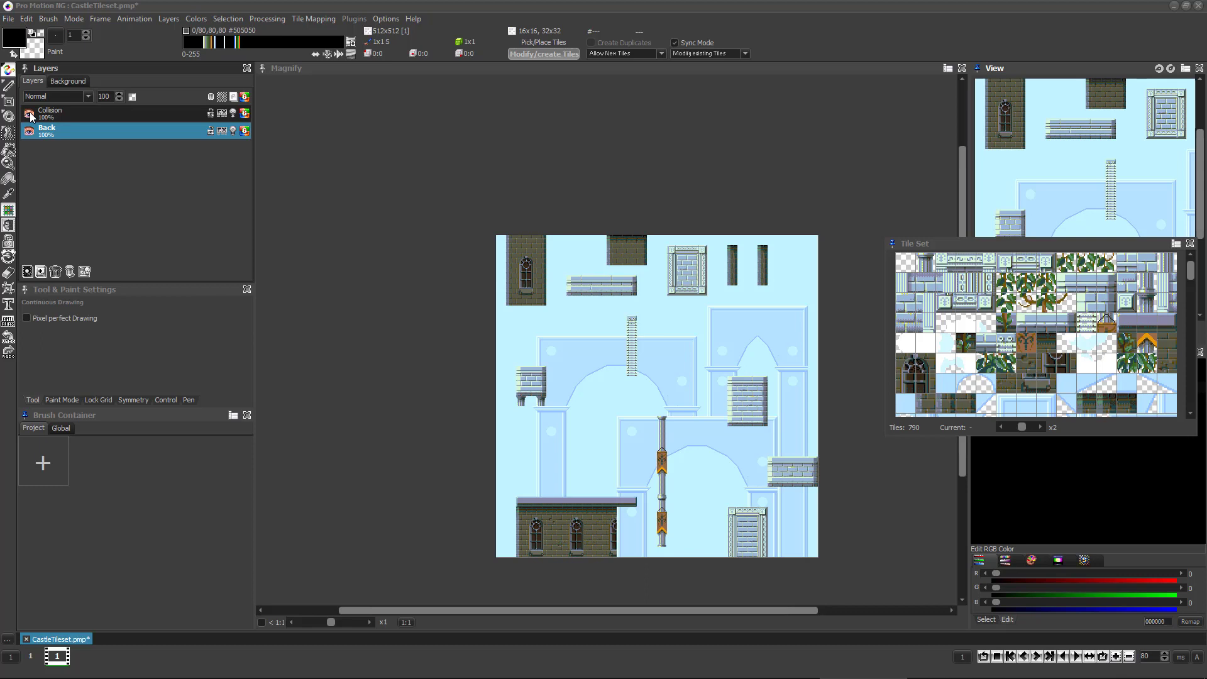
pyautogui.click(29, 133)
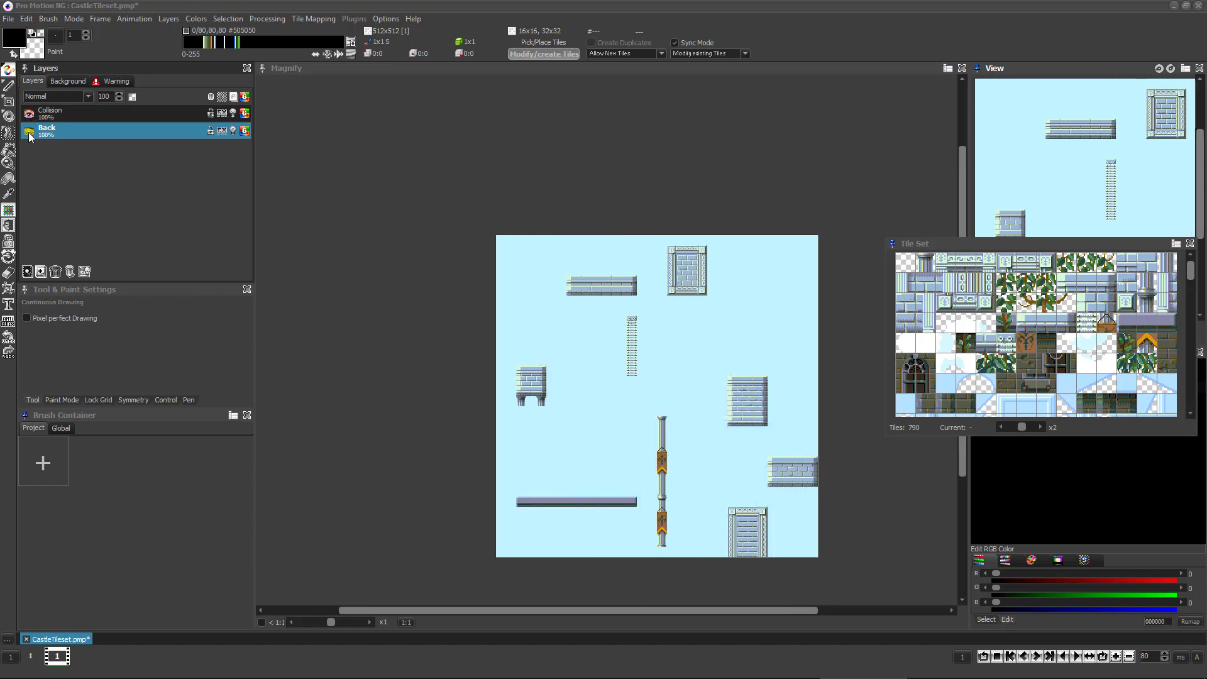
pyautogui.click(30, 133)
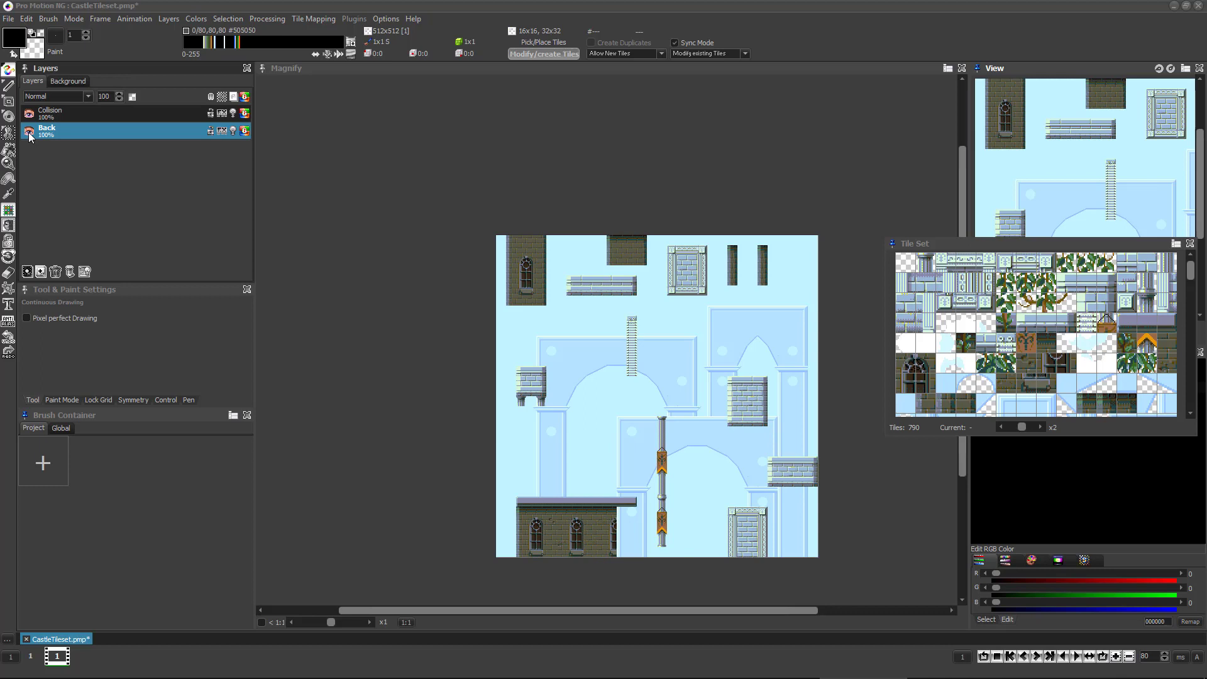
# Add 'Castle Level One' in the connected projects manager, confirming its name and map size
pyautogui.click(321, 20)
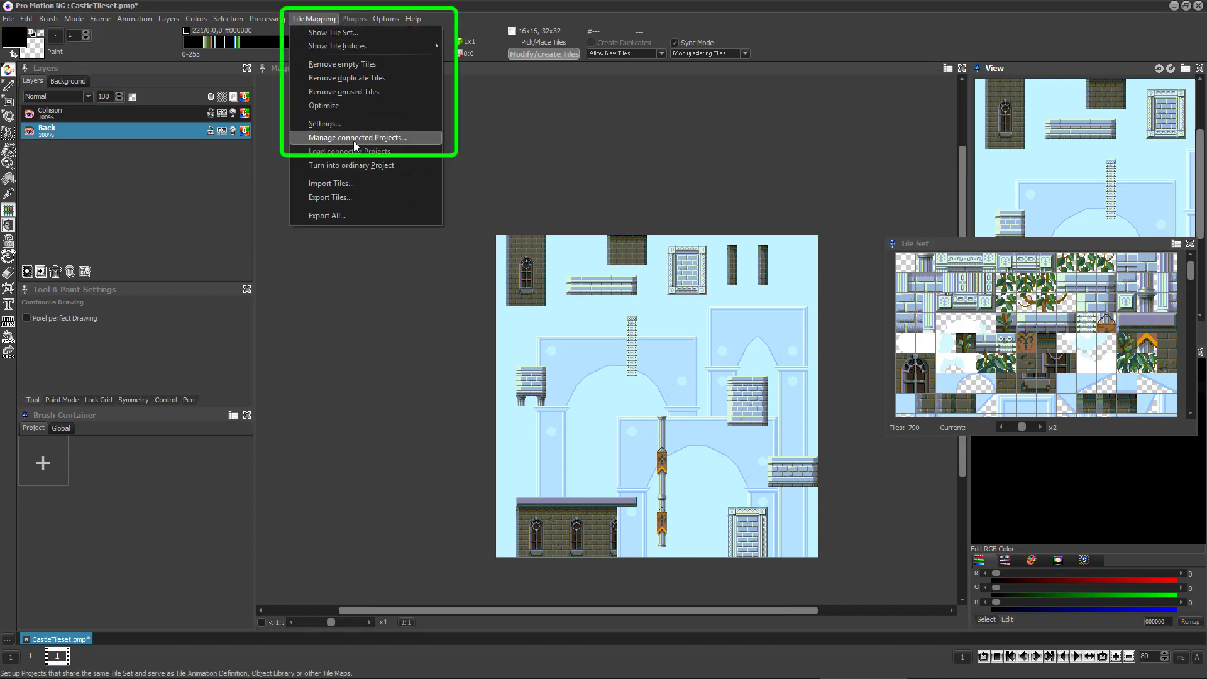
pyautogui.click(347, 137)
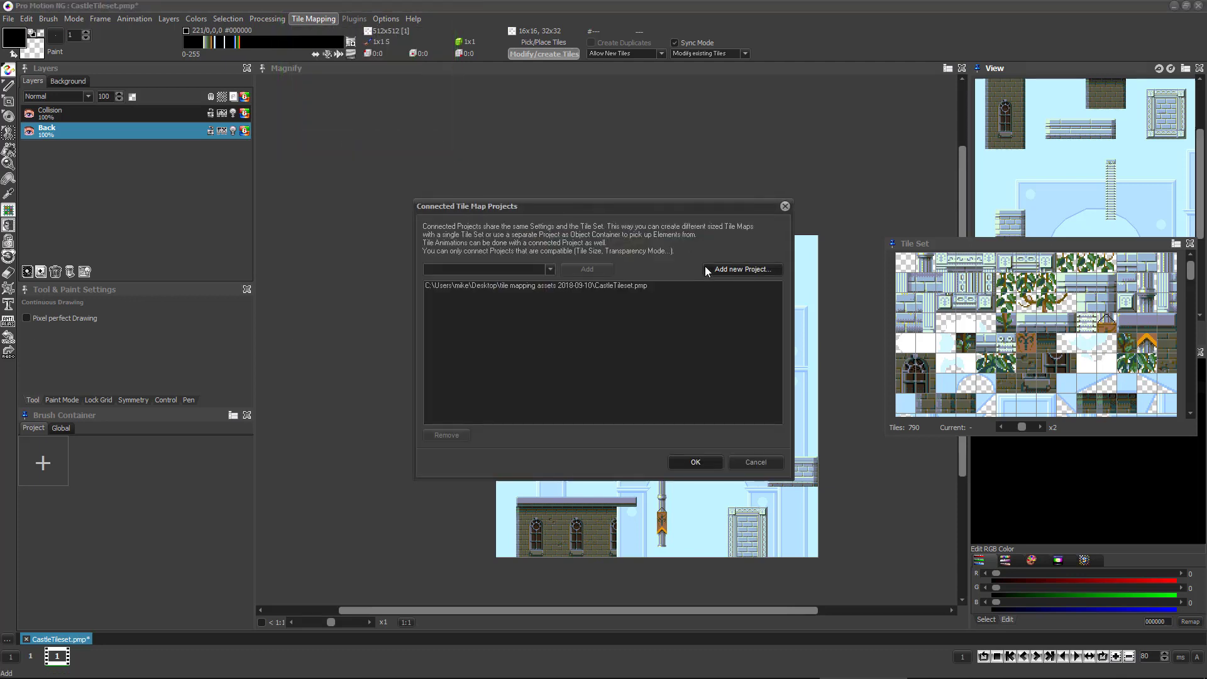
pyautogui.click(730, 269)
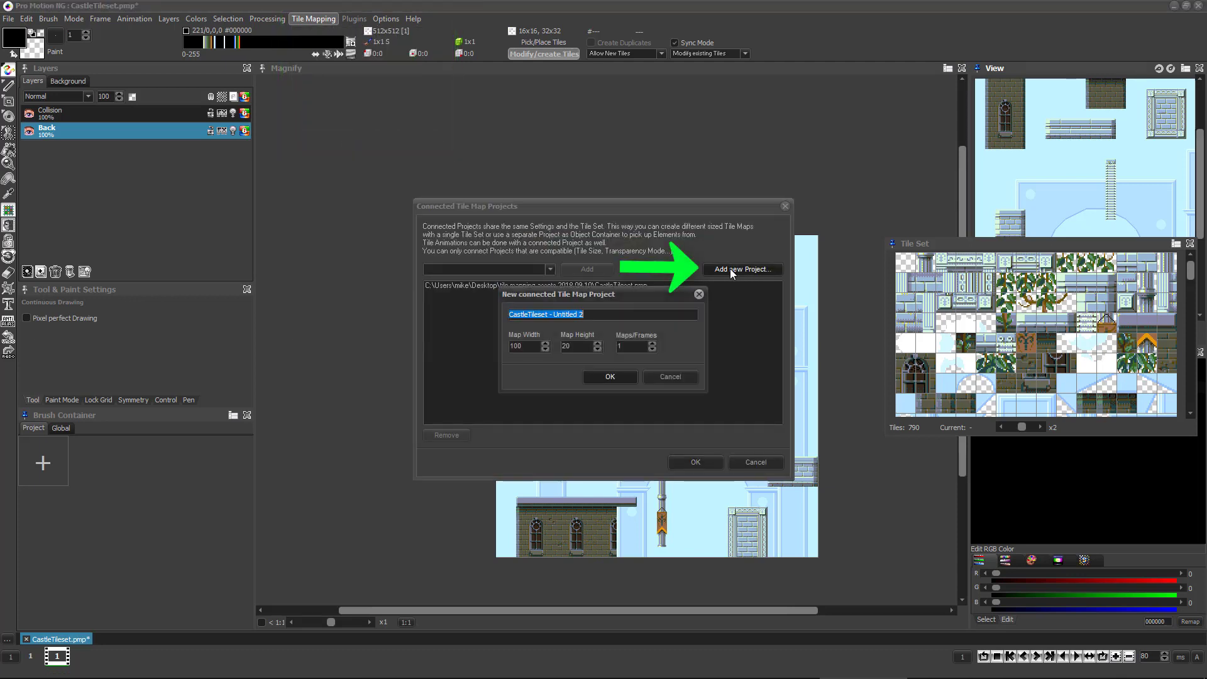
pyautogui.write('Castle Level One')
pyautogui.press('Return')
pyautogui.click(696, 462)
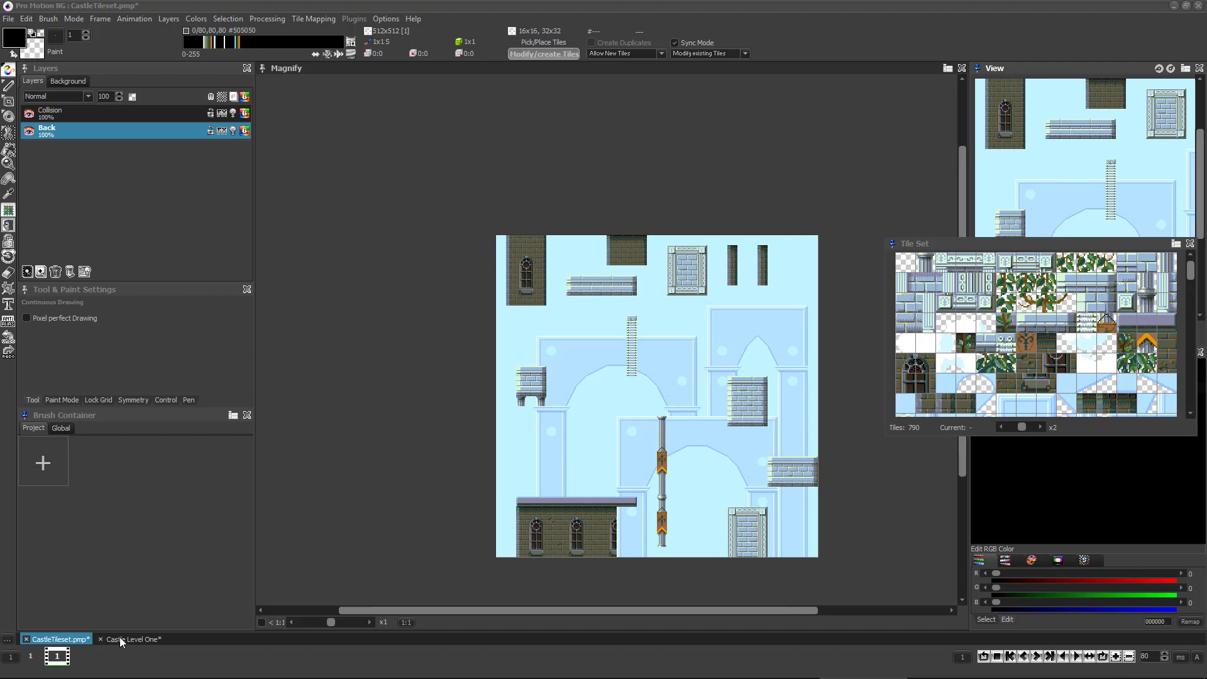
# In Castle Level One, rename the first layer to Background
pyautogui.click(121, 642)
pyautogui.doubleClick(52, 111)
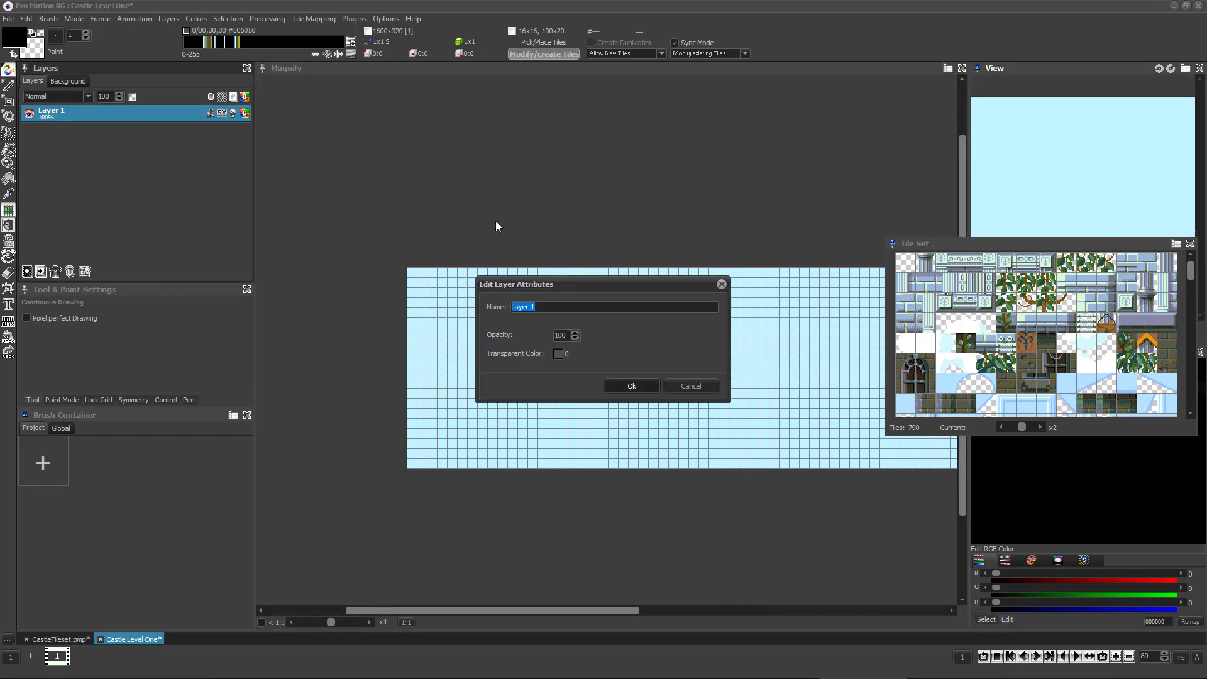
pyautogui.write('Background')
pyautogui.click(632, 386)
# Add a Foreground layer above it and make Background the active layer
pyautogui.click(27, 272)
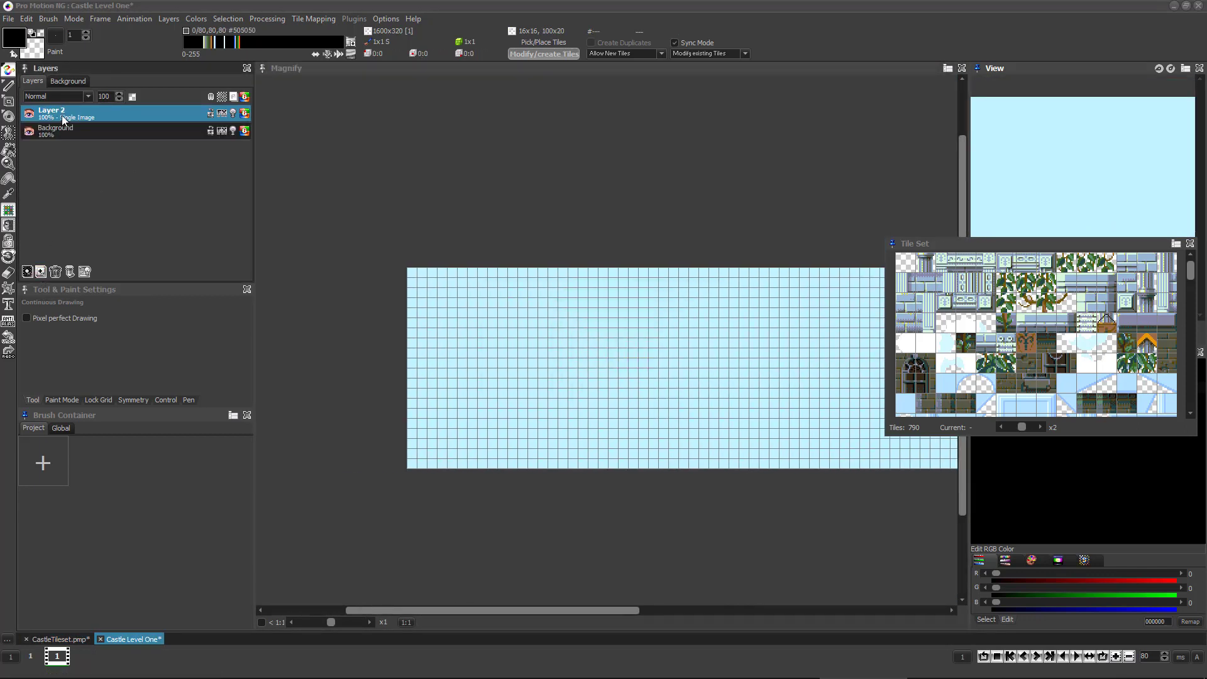
pyautogui.doubleClick(62, 118)
pyautogui.write('Foreground')
pyautogui.click(632, 386)
pyautogui.click(57, 129)
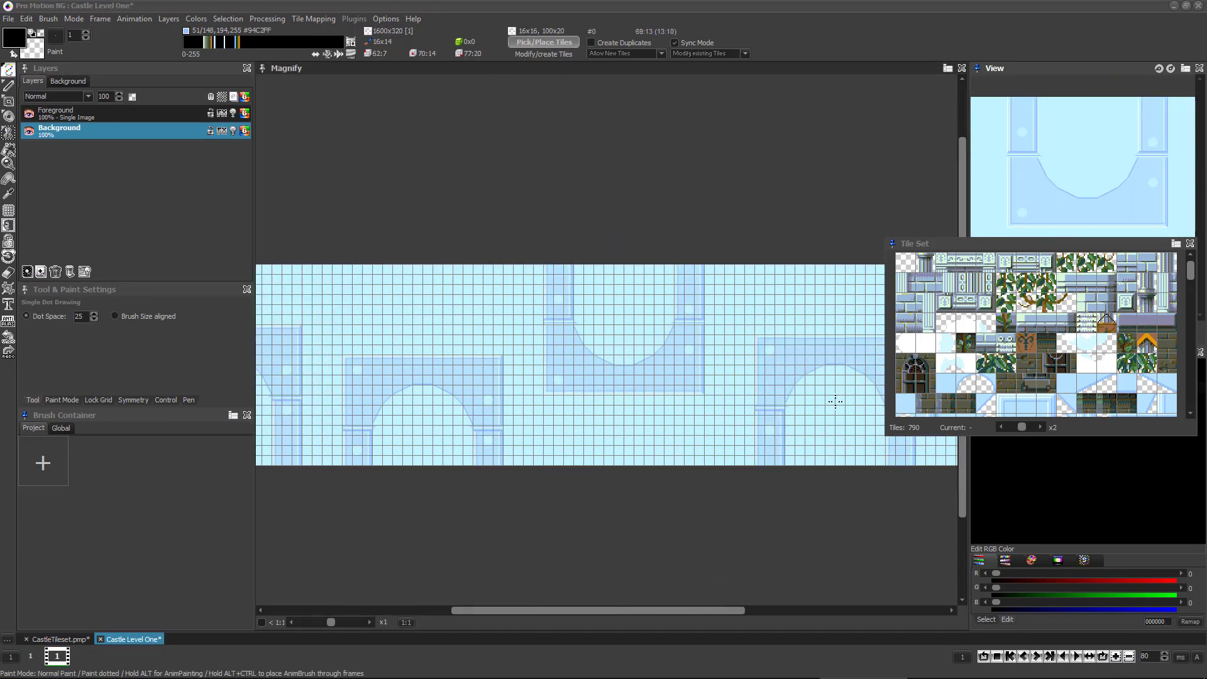
# Move between CastleTileset and Castle Level One to pick arch and platform tiles
pyautogui.hotkey('ctrl', 'Tab')
pyautogui.hotkey('ctrl', 'Tab')
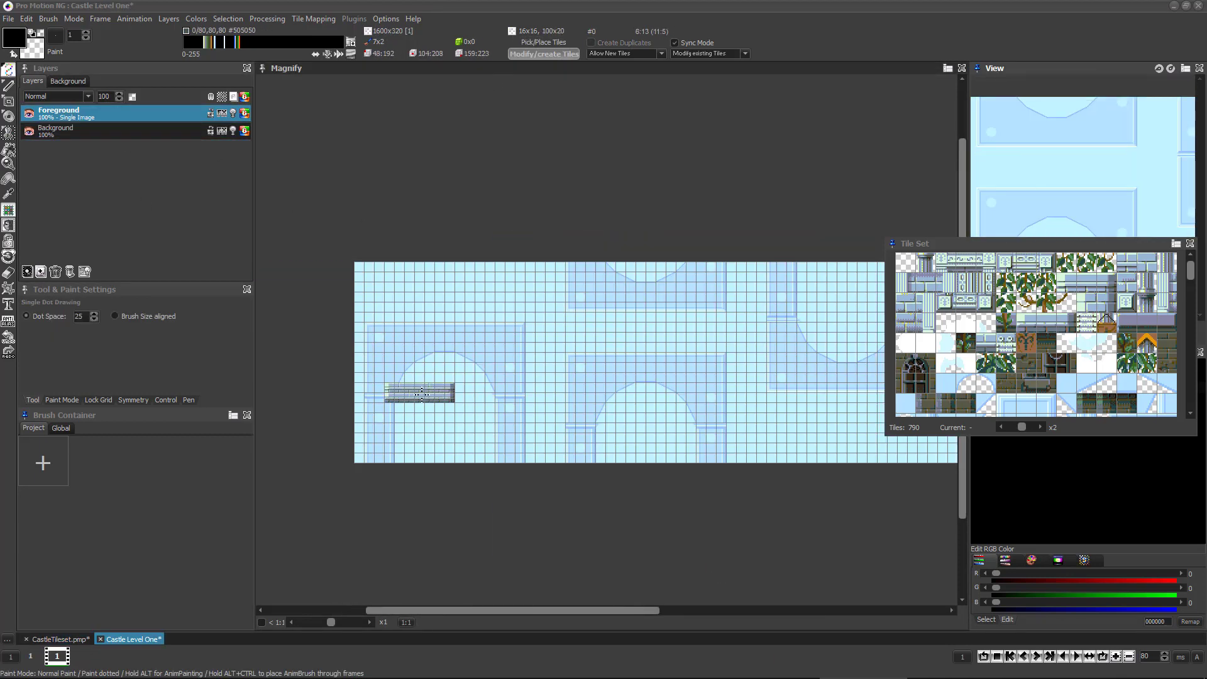
pyautogui.hotkey('ctrl', 'Tab')
pyautogui.hotkey('ctrl', 'Tab')
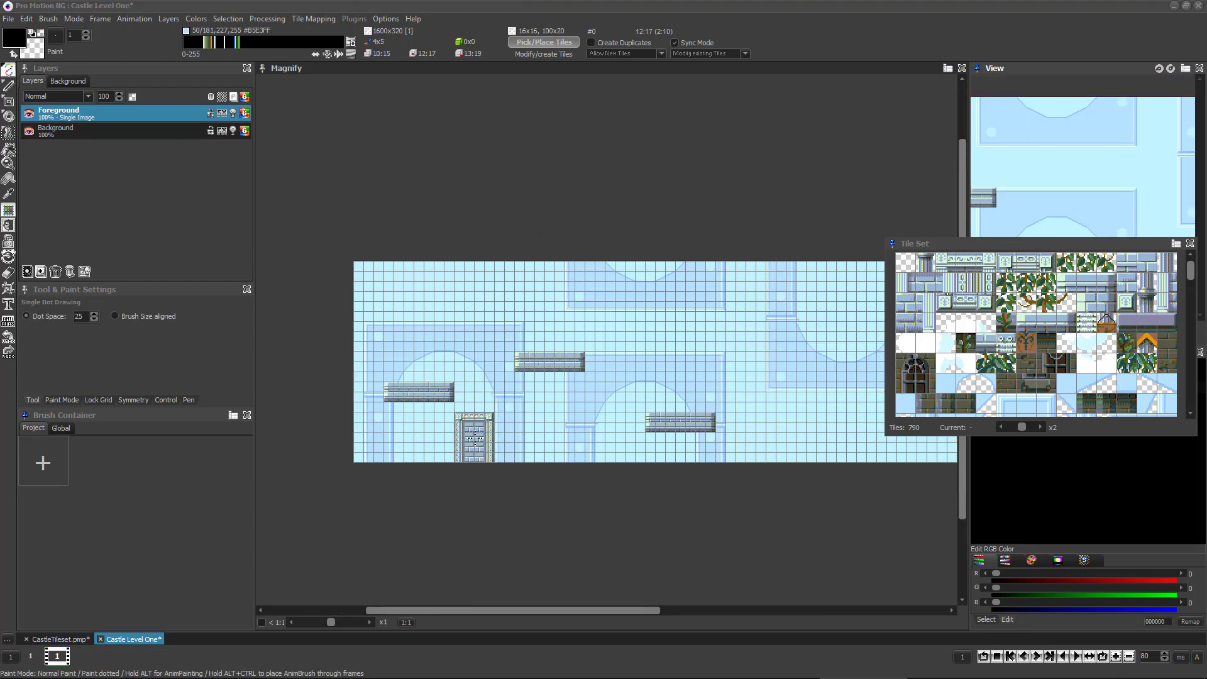
pyautogui.hotkey('ctrl', 'Tab')
pyautogui.hotkey('ctrl', 'Tab')
pyautogui.hotkey('ctrl', 'Tab')
pyautogui.hotkey('ctrl', 'Tab')
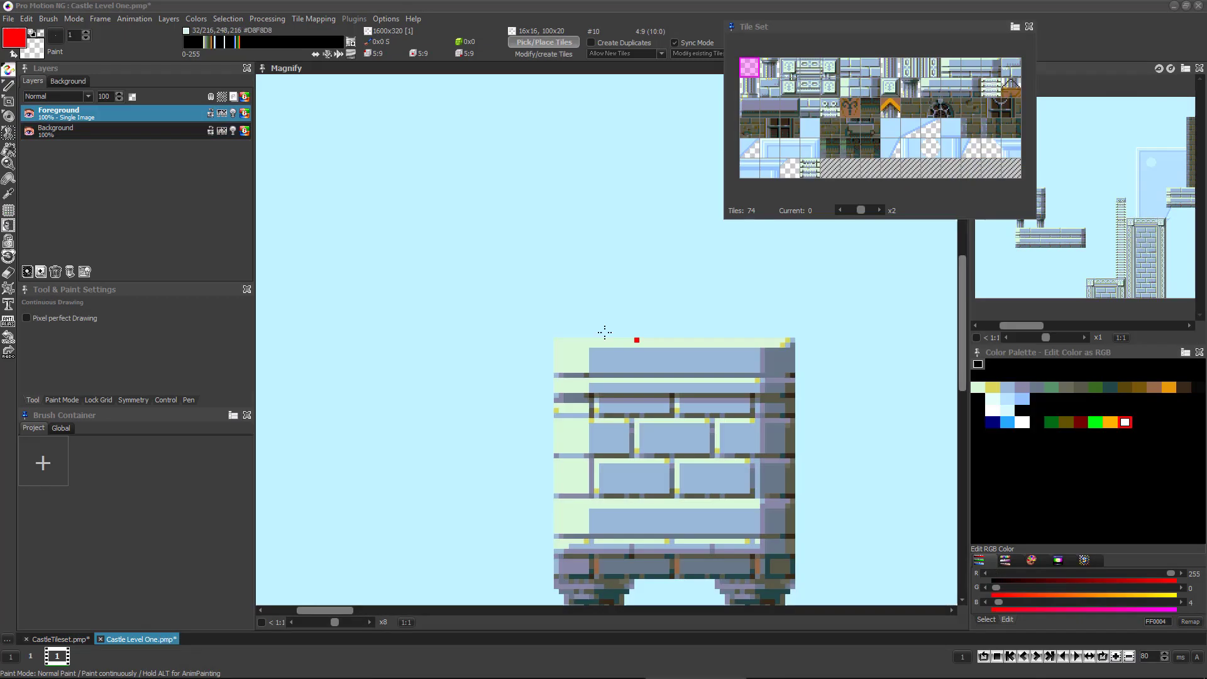
# Switch to tile editing, close CastleTileset.pmp, and try painting red around the tower window
pyautogui.click(516, 57)
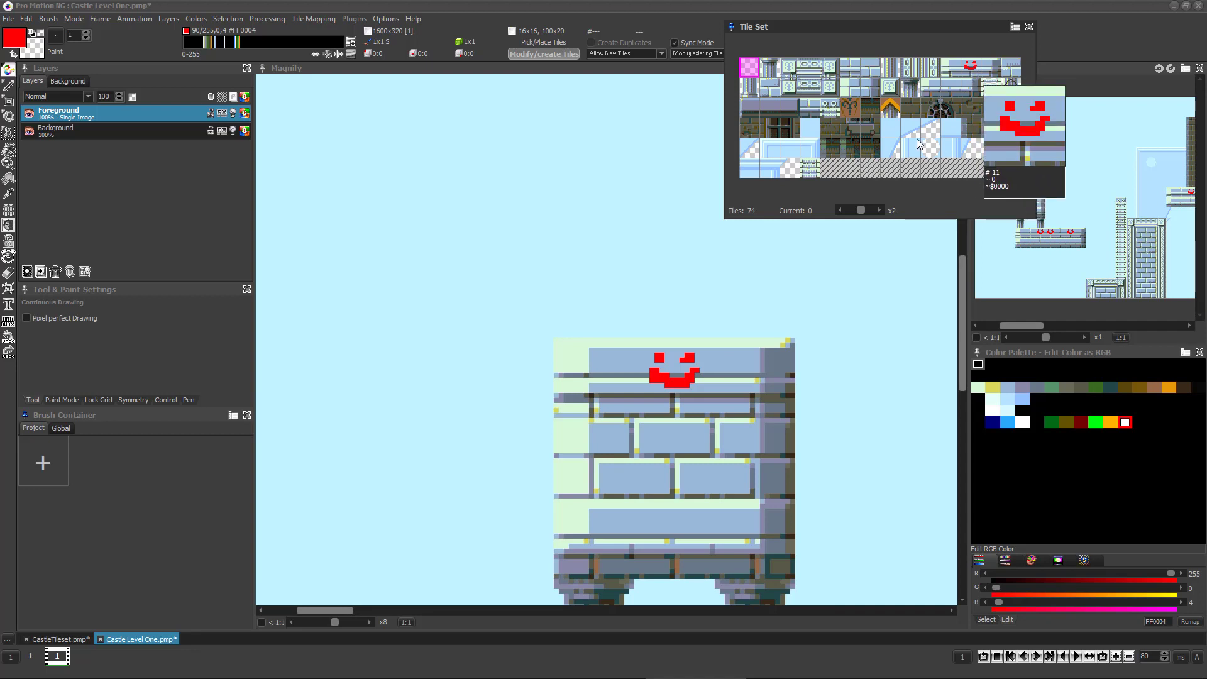
pyautogui.hotkey('ctrl', 'Tab')
pyautogui.scroll(2, 566, 368)
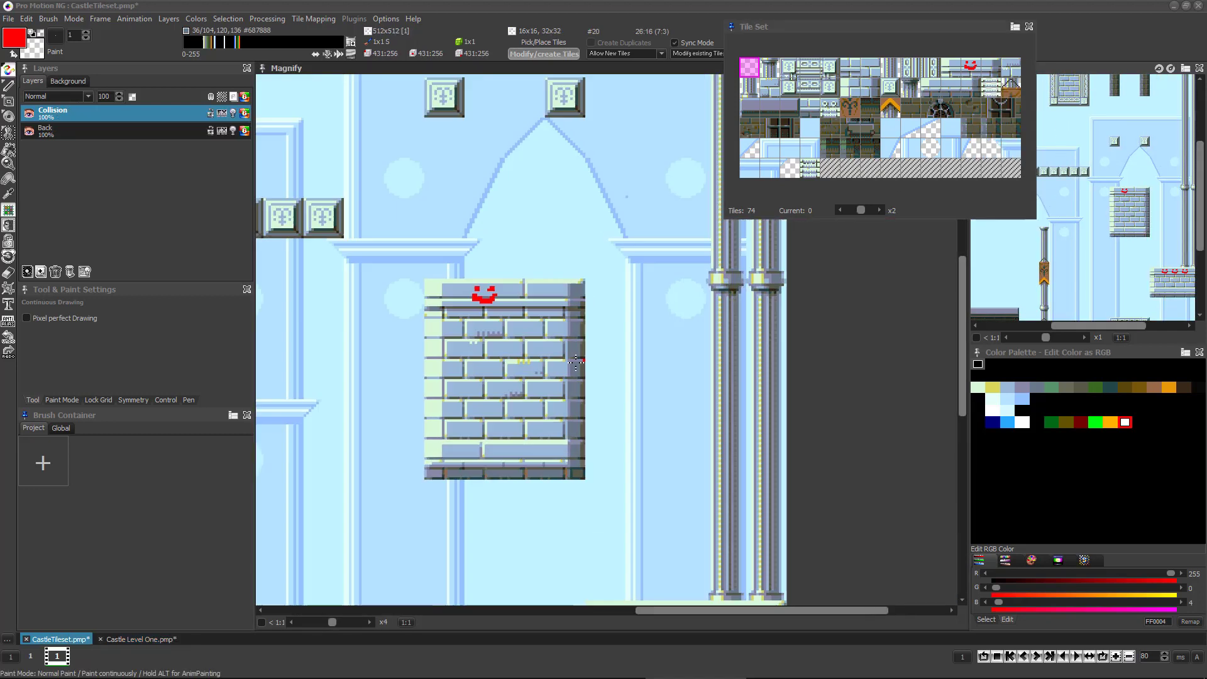
pyautogui.hotkey('ctrl', 'w')
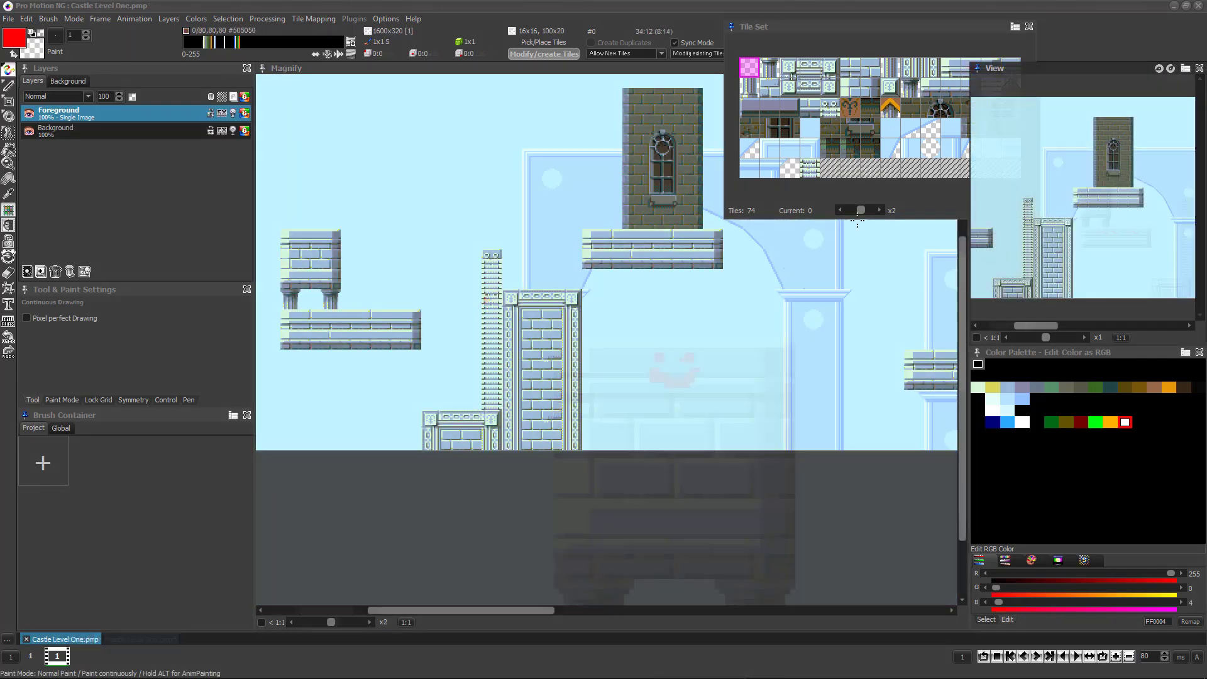
pyautogui.scroll(3, 667, 175)
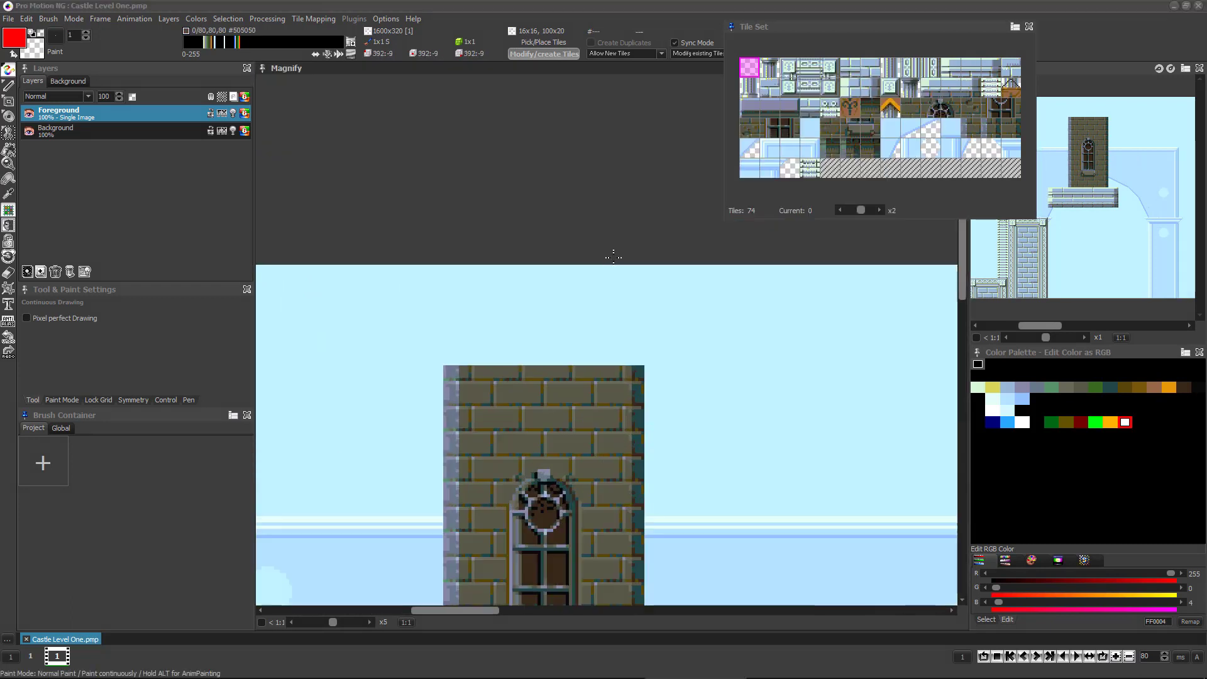
pyautogui.scroll(3, 565, 453)
pyautogui.scroll(3, 576, 434)
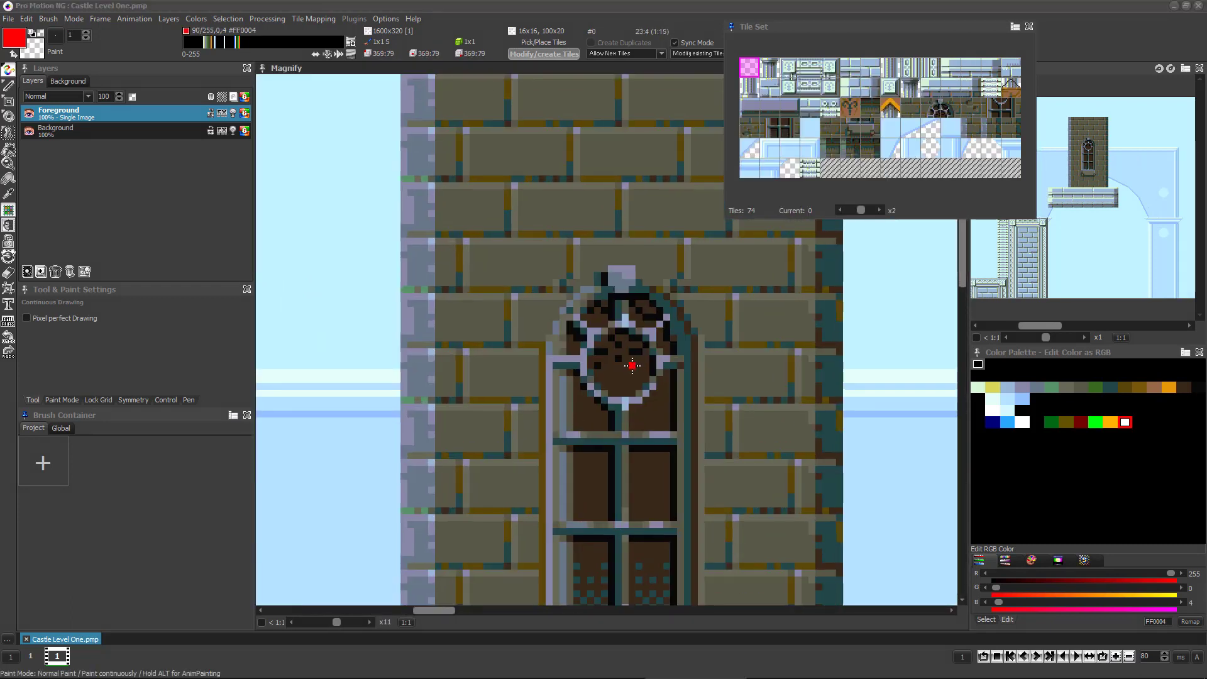
pyautogui.moveTo(616, 354); pyautogui.dragTo(652, 376)
pyautogui.rightClick(651, 376)
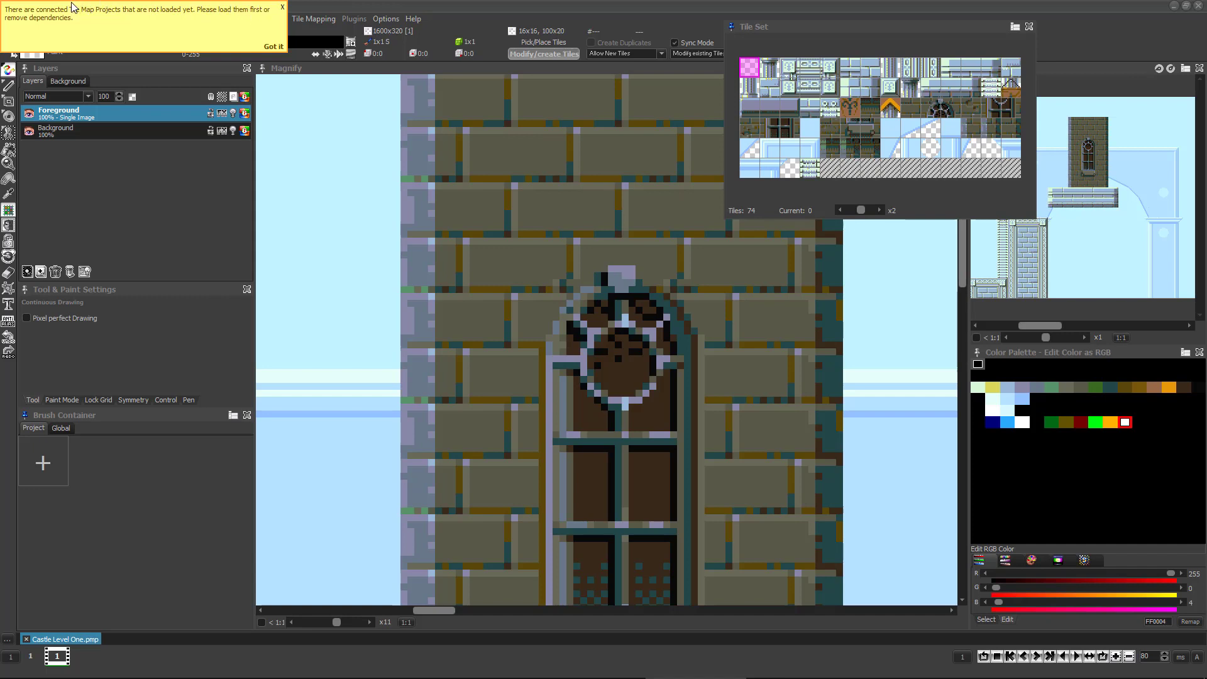
# Fill each tower window pane with red
pyautogui.click(279, 49)
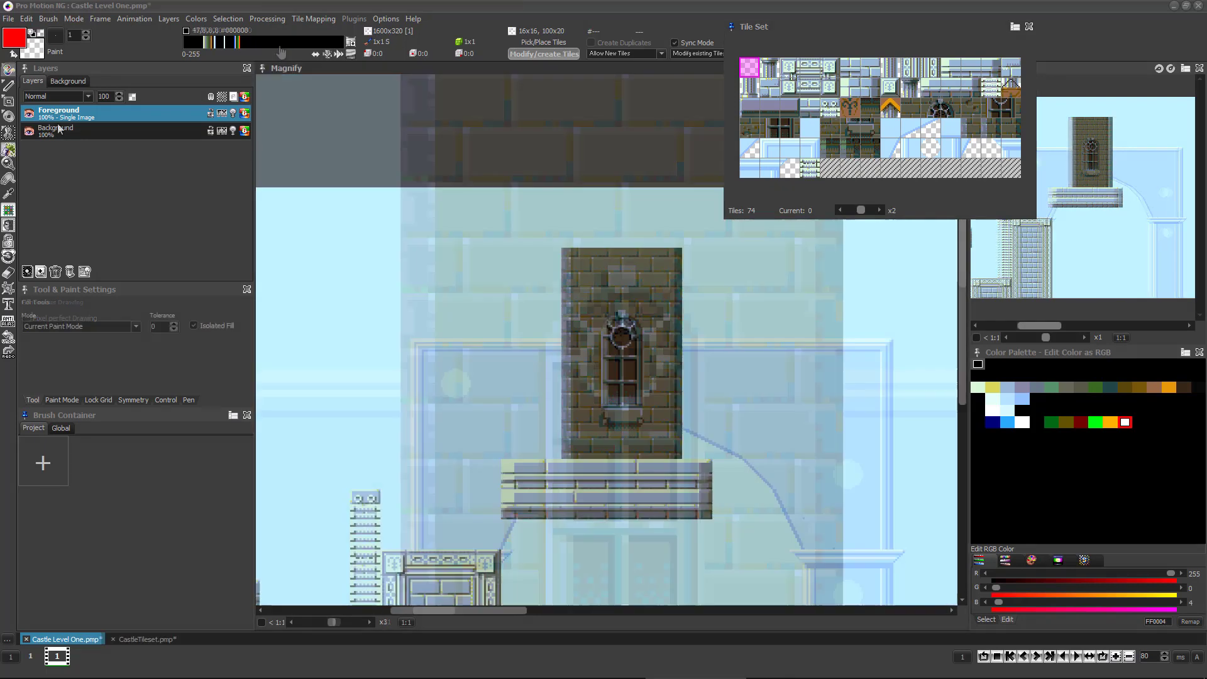
pyautogui.click(623, 332)
pyautogui.click(613, 366)
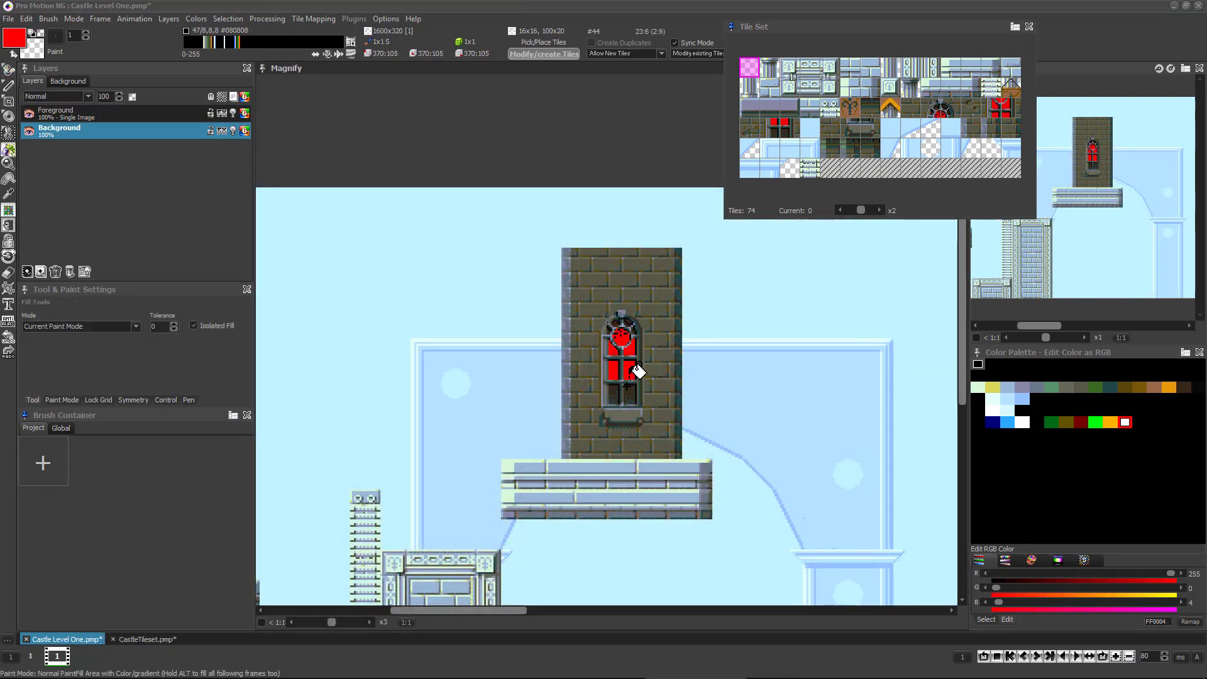
pyautogui.click(623, 392)
# Save the level, check the red windows in CastleTileset, and close that project
pyautogui.click(9, 19)
pyautogui.click(46, 78)
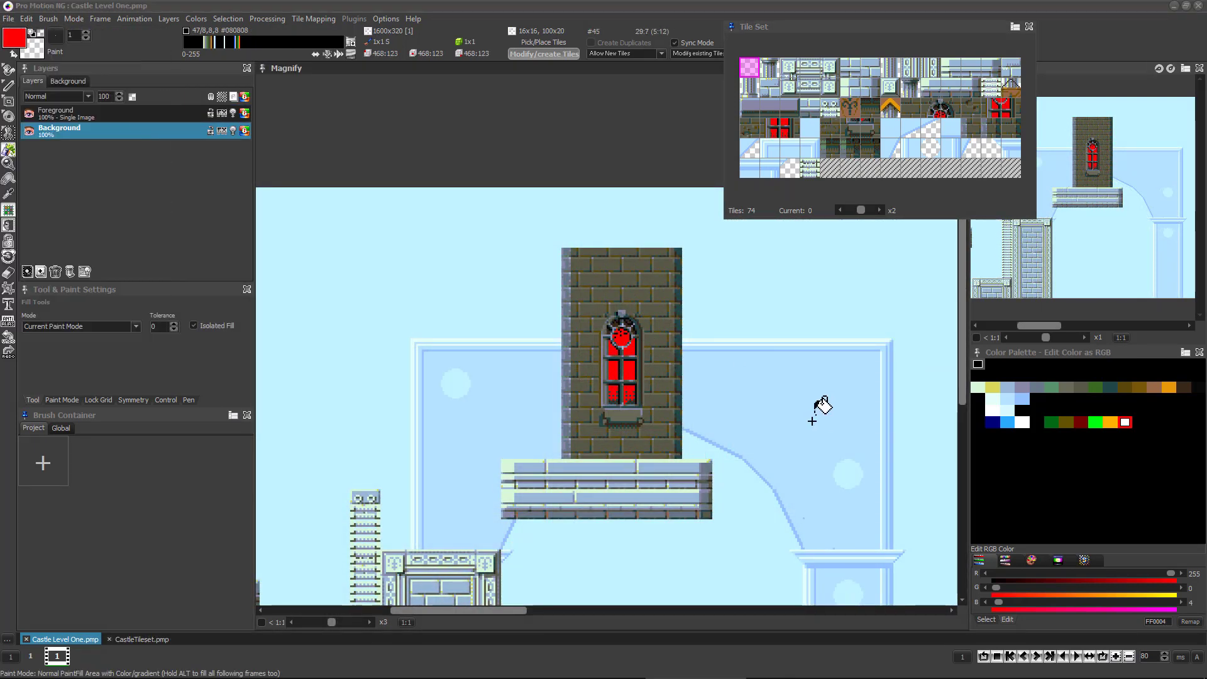
pyautogui.hotkey('ctrl', 'Tab')
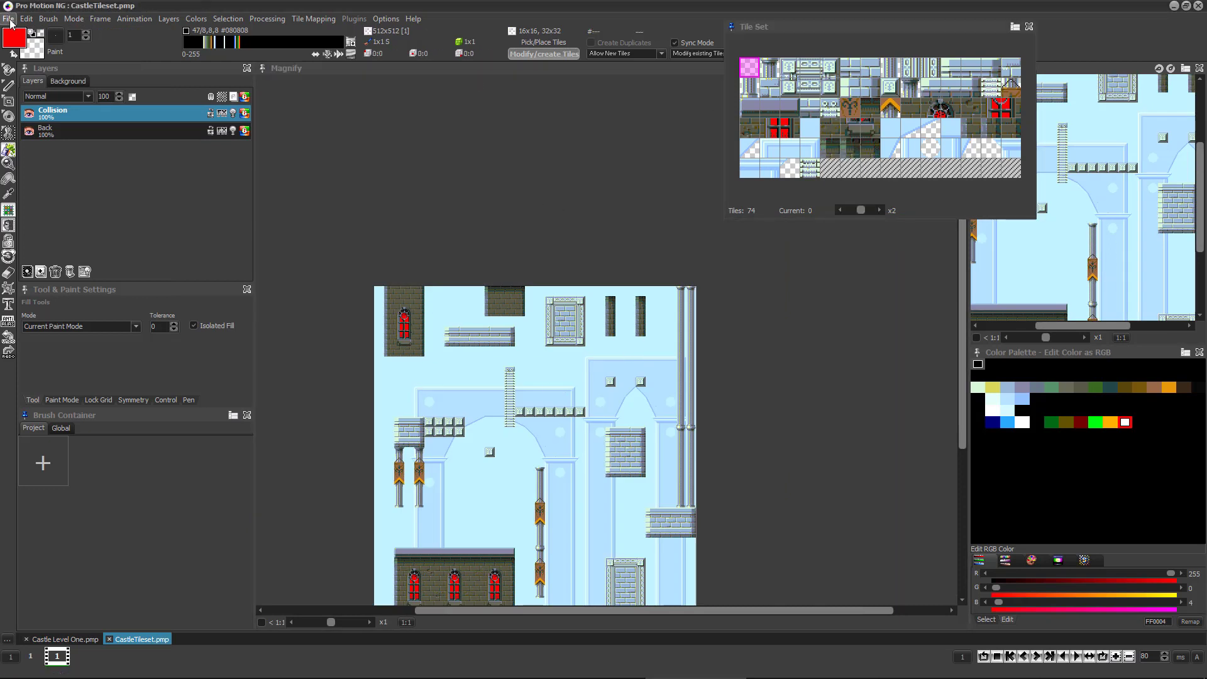
pyautogui.click(8, 18)
pyautogui.click(68, 134)
# Load the Castle Level One project, bringing its CastleTileset back, and show the Tile Mapping menu
pyautogui.click(32, 16)
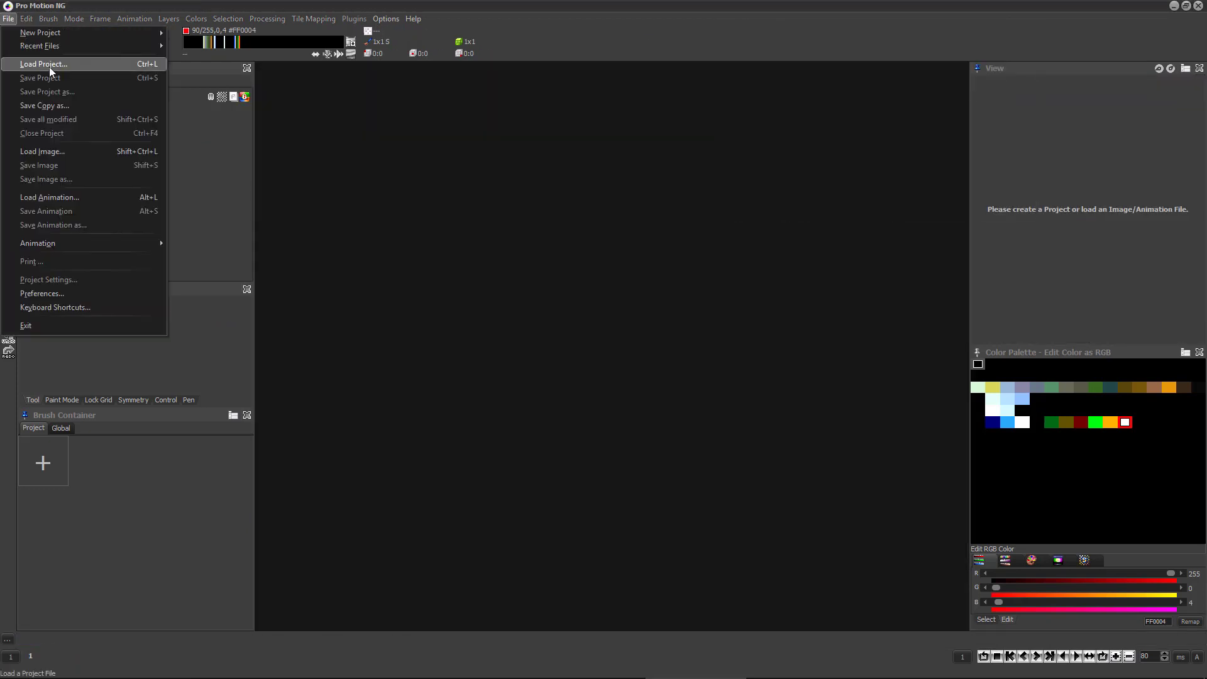
pyautogui.click(49, 68)
pyautogui.doubleClick(238, 213)
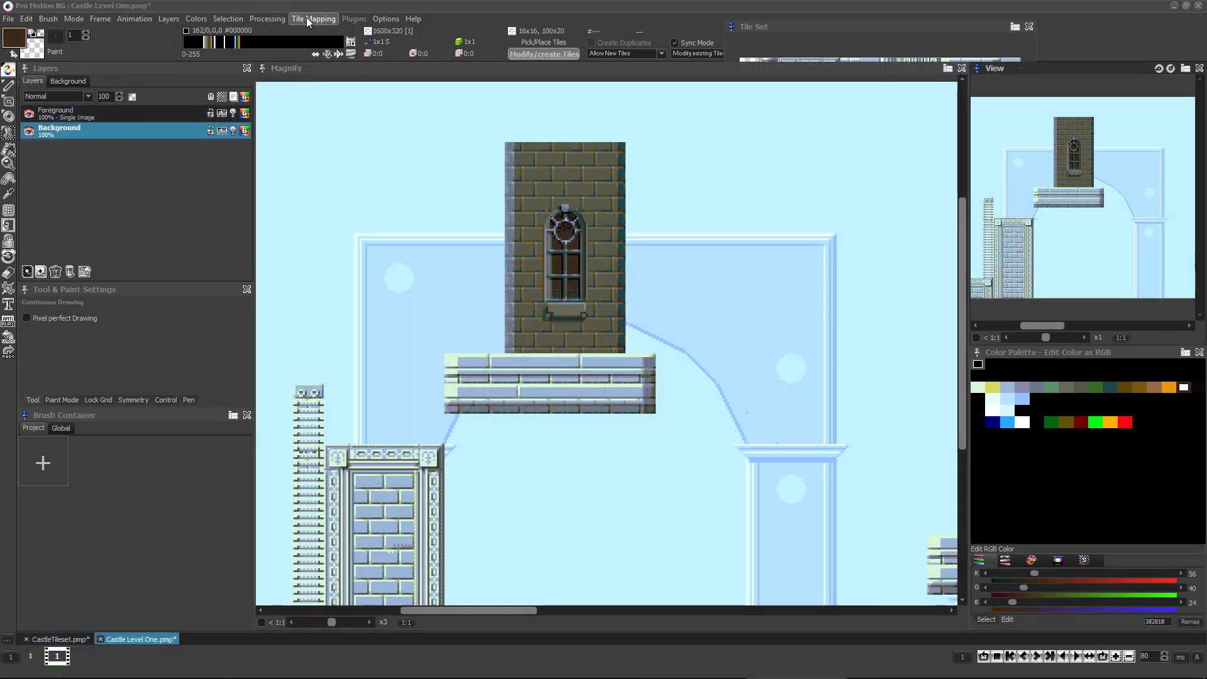
pyautogui.click(312, 19)
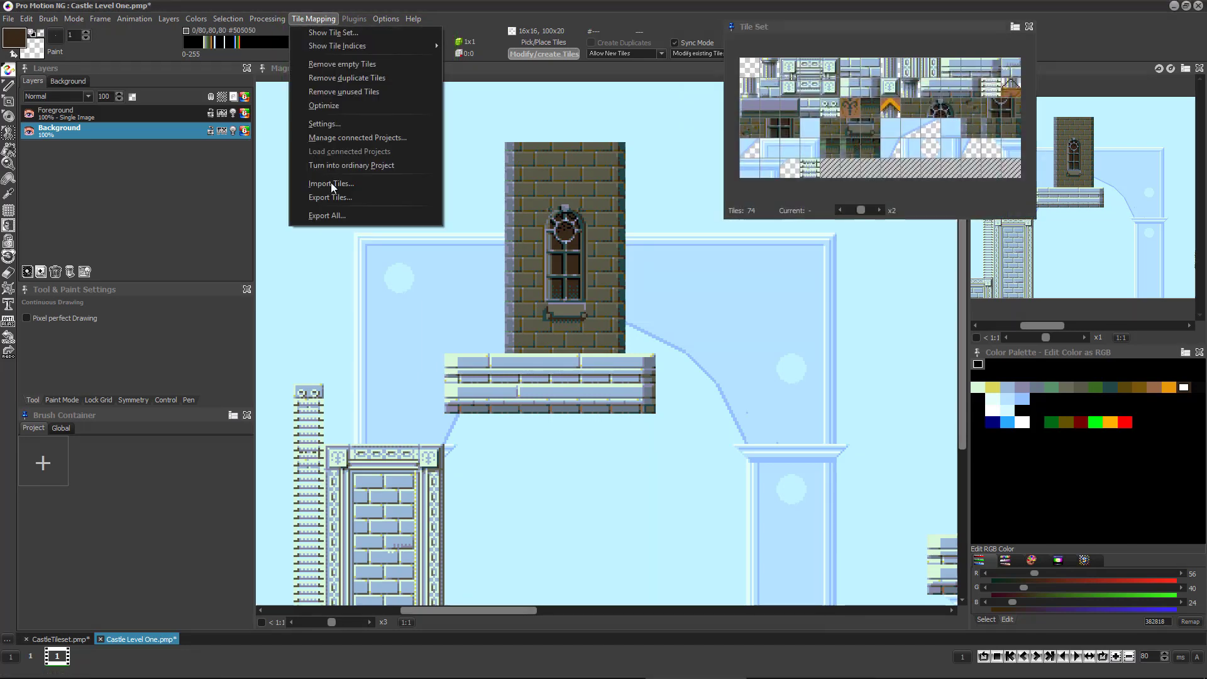
# Export the tile set image as indexed PNG with file name TilesetCastle
pyautogui.click(331, 197)
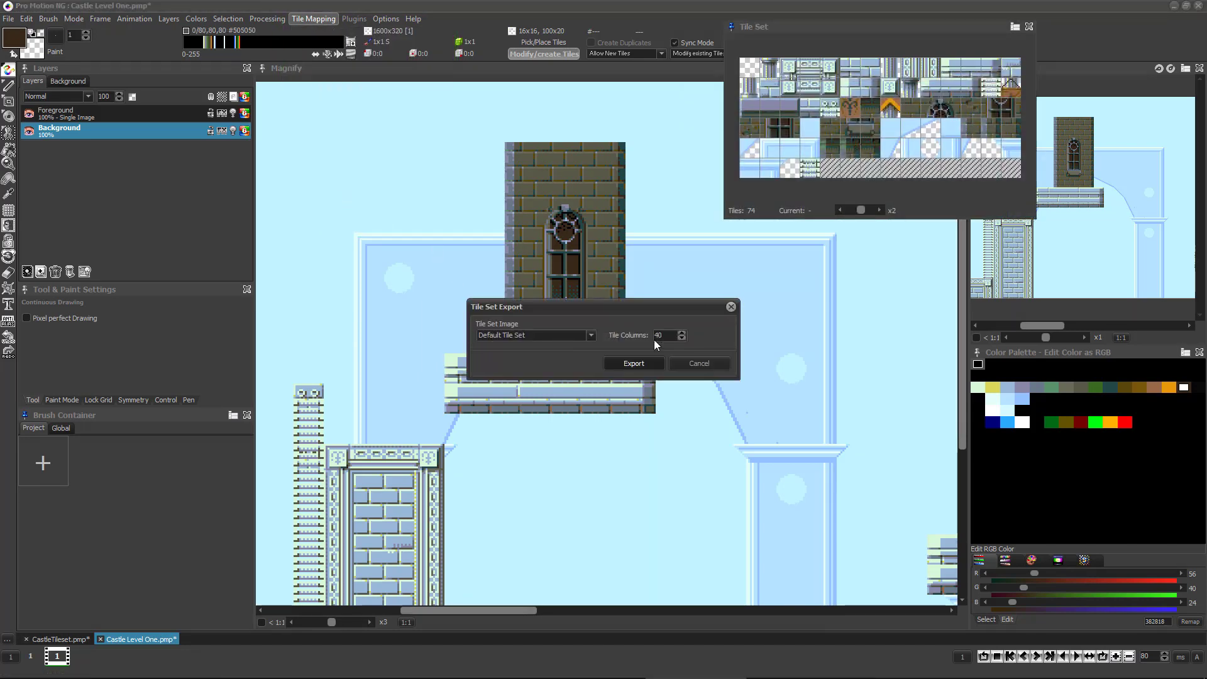
pyautogui.write('20')
pyautogui.click(642, 363)
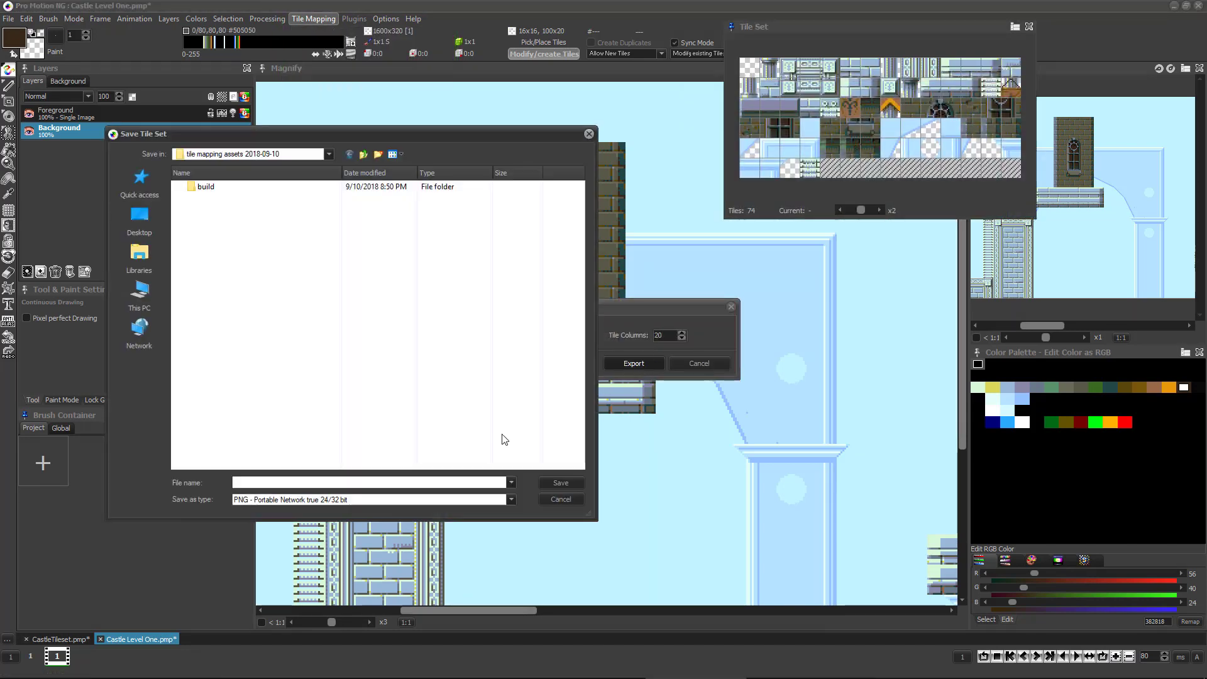
pyautogui.click(321, 500)
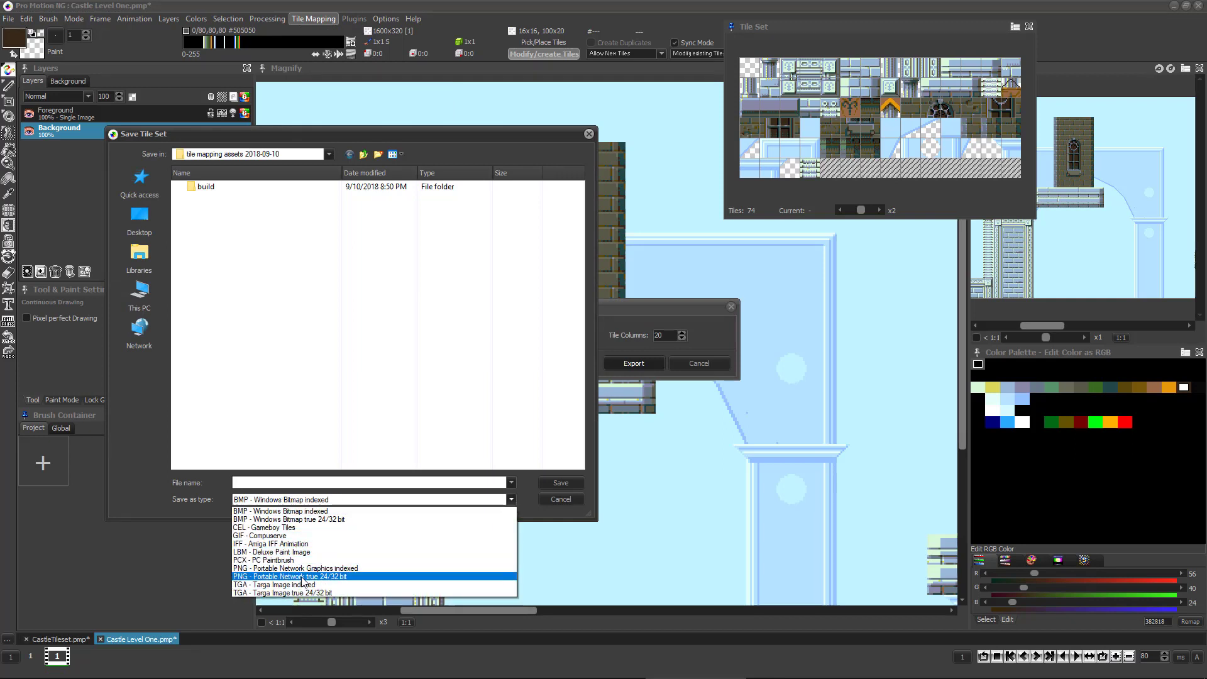
pyautogui.click(338, 568)
pyautogui.click(386, 484)
pyautogui.write('TilesetCastle')
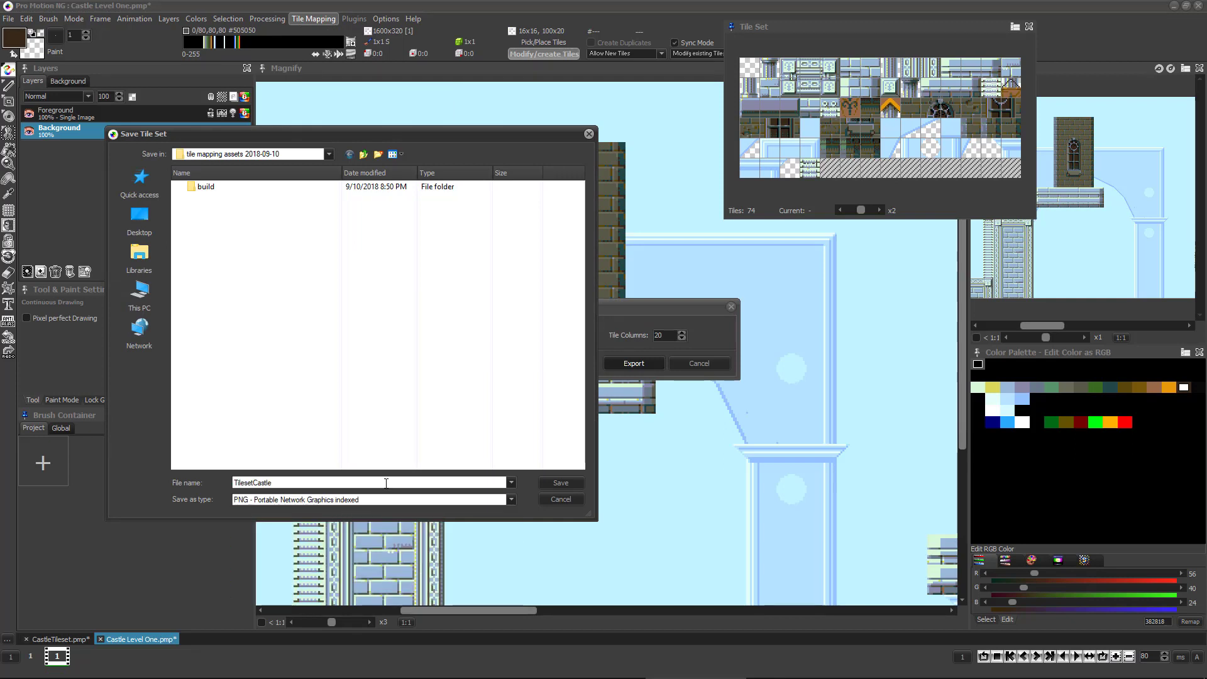
# Start Export All, keeping indexed PNG and 20 columns for the tile set
pyautogui.click(319, 15)
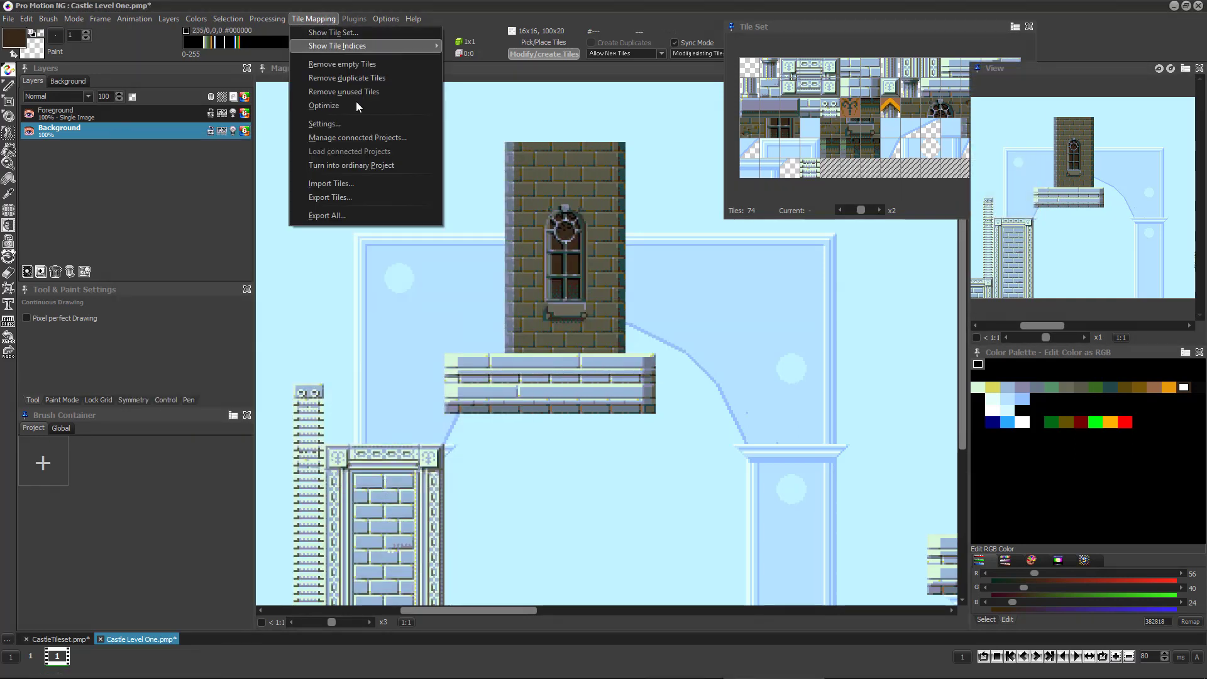
pyautogui.click(349, 218)
pyautogui.click(528, 253)
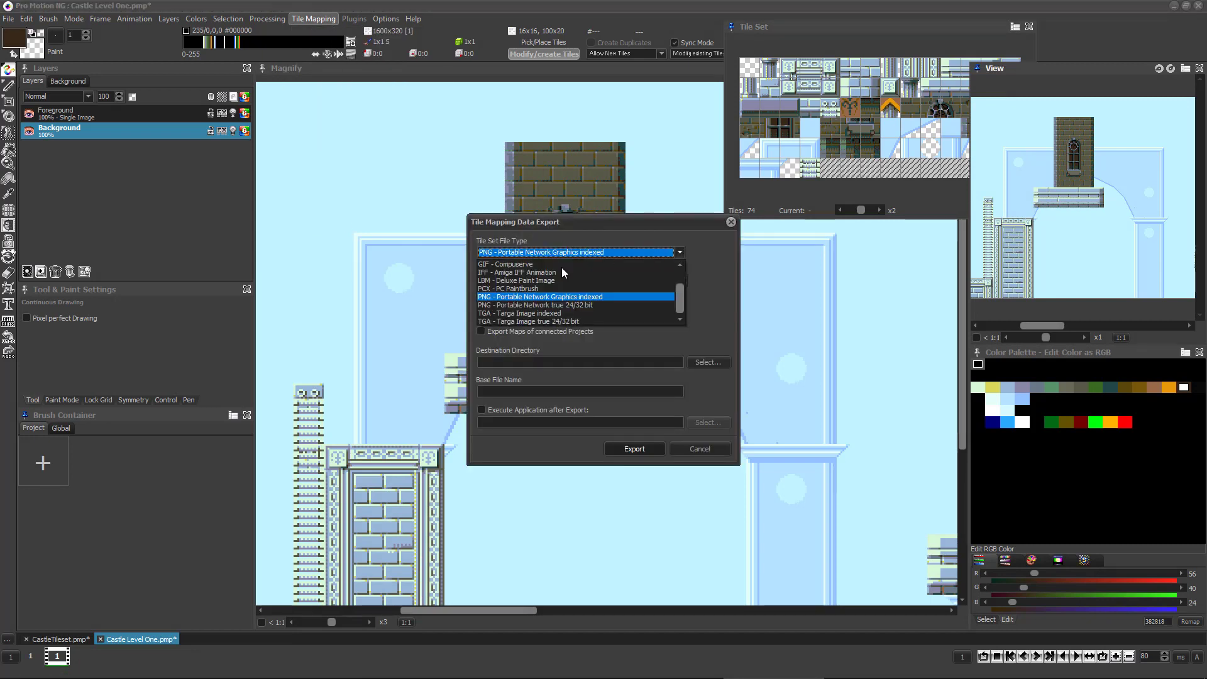
pyautogui.click(522, 294)
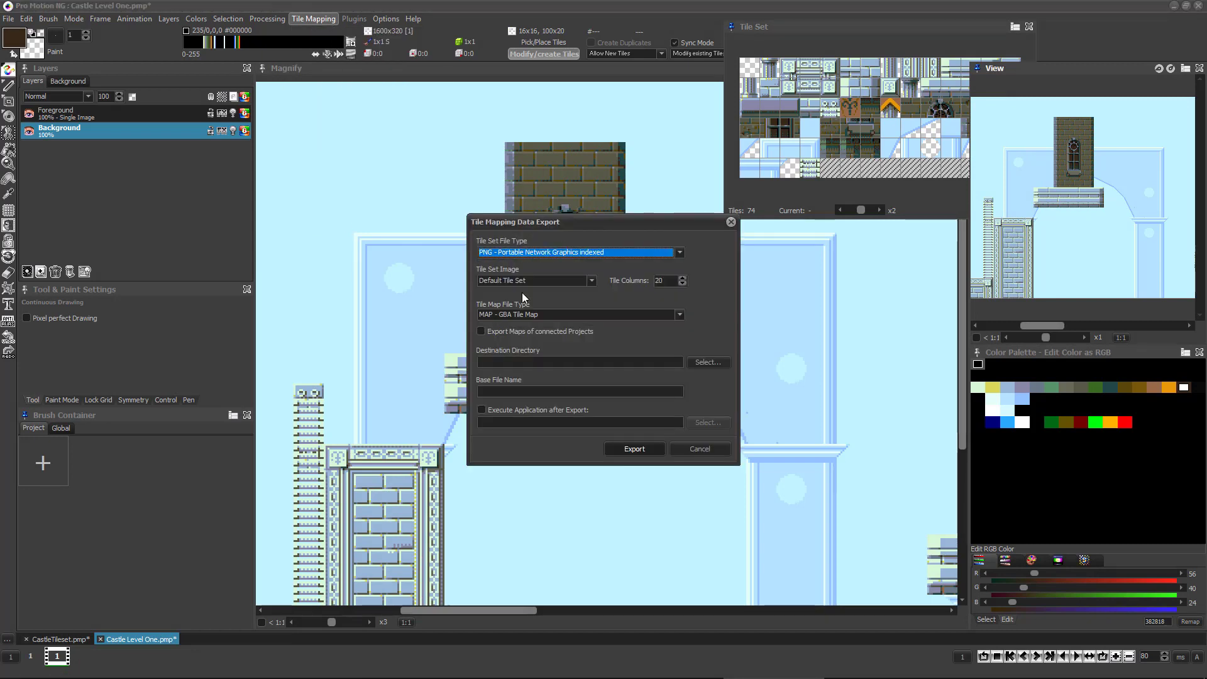
pyautogui.click(668, 279)
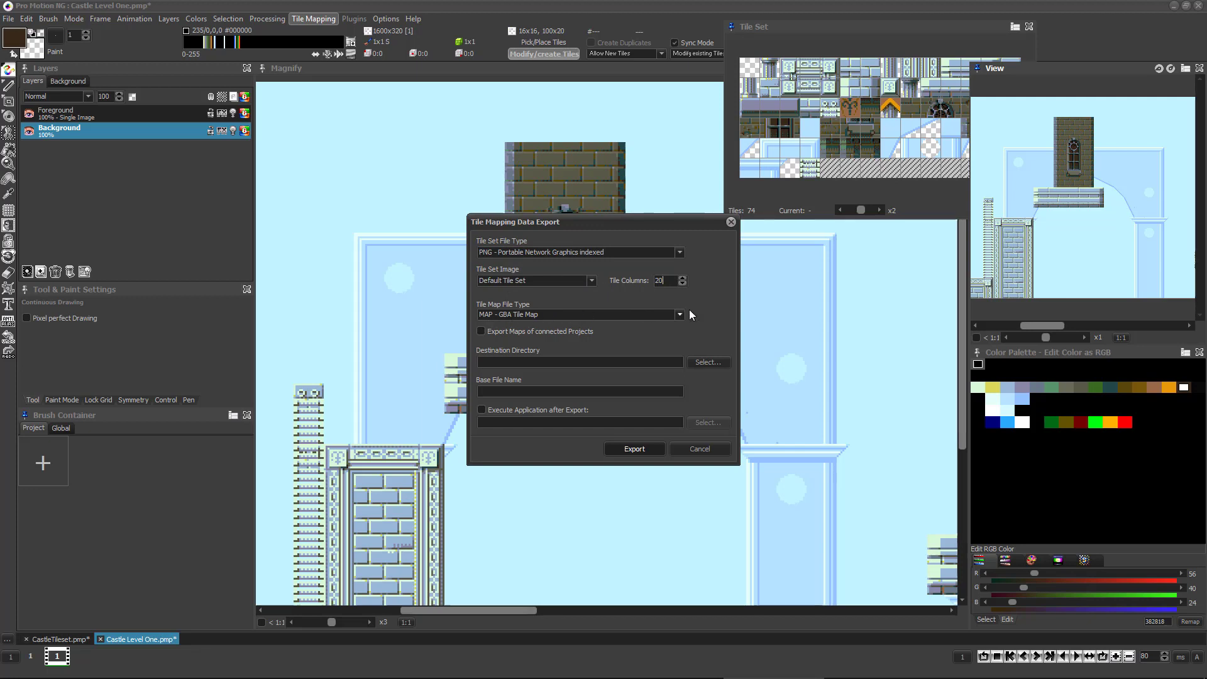
# Export the map as a TXM text tile map named Castle into the assets folder
pyautogui.click(680, 316)
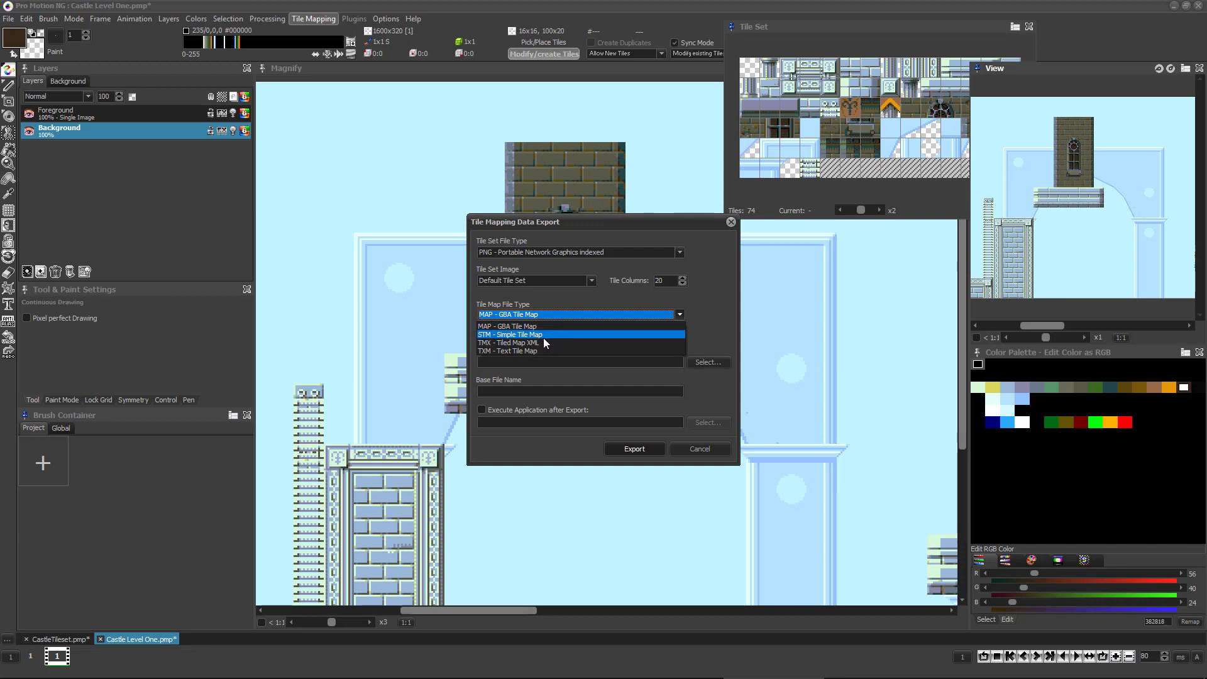
pyautogui.click(534, 349)
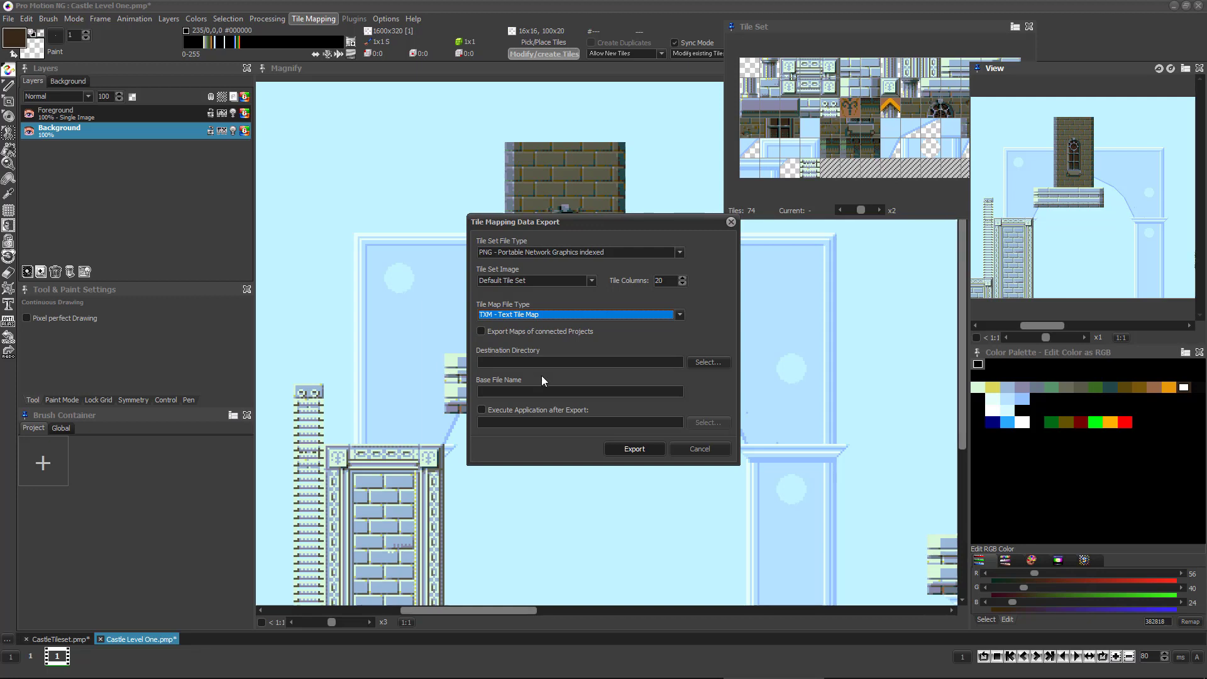
pyautogui.click(706, 362)
pyautogui.write('Castle')
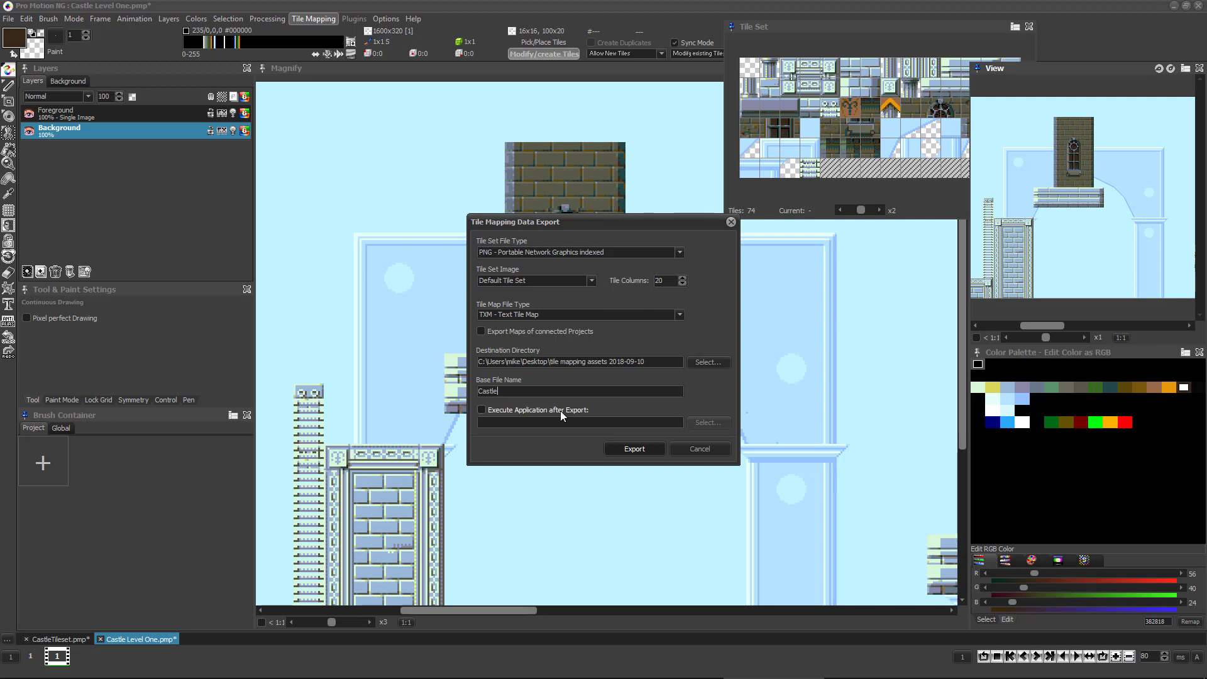
pyautogui.click(638, 450)
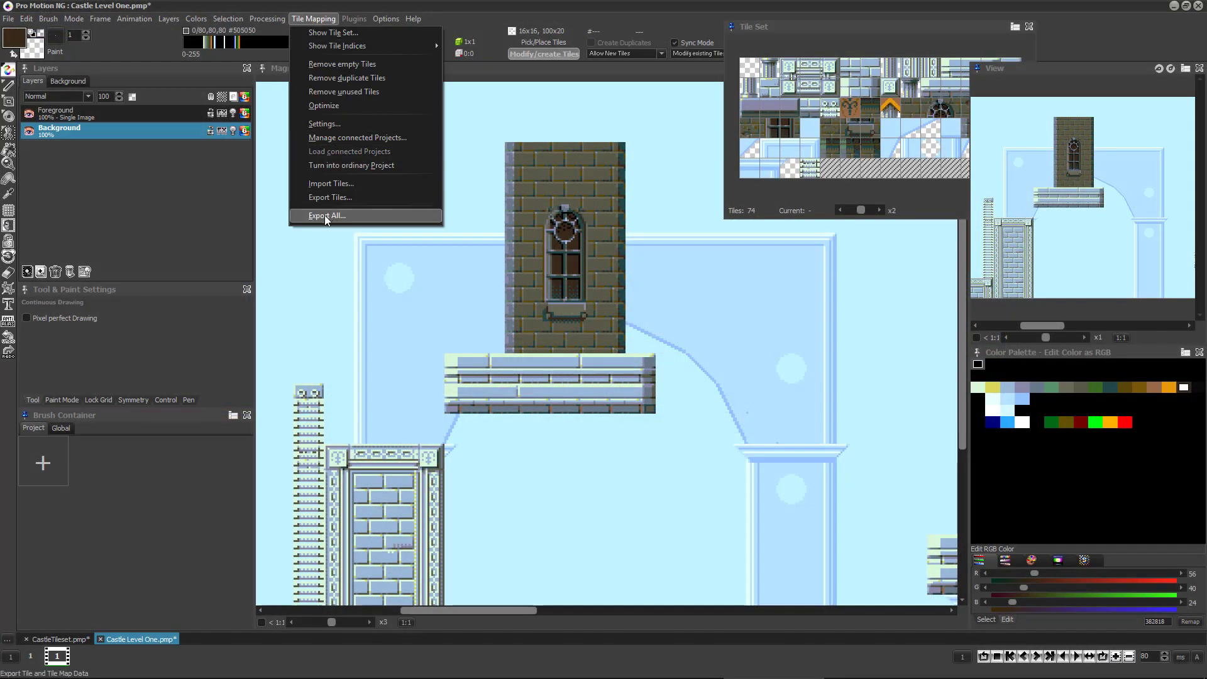
# Tick 'Export Maps of connected Projects' in the Export All settings
pyautogui.click(325, 215)
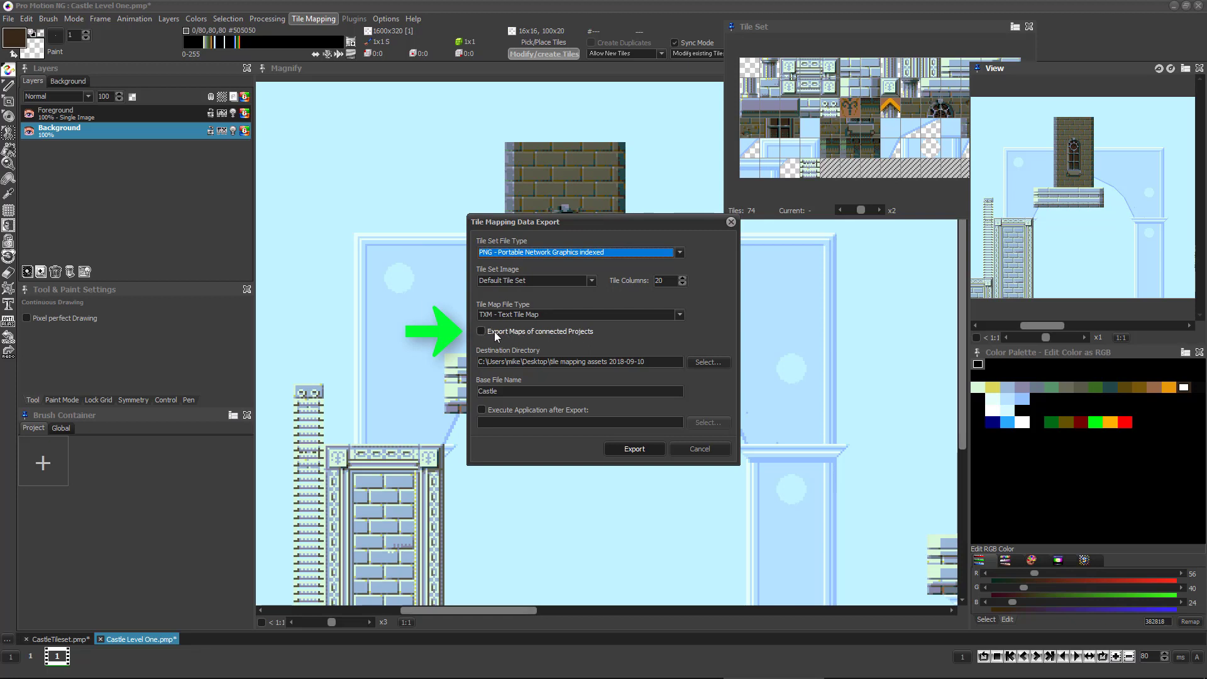
pyautogui.click(480, 331)
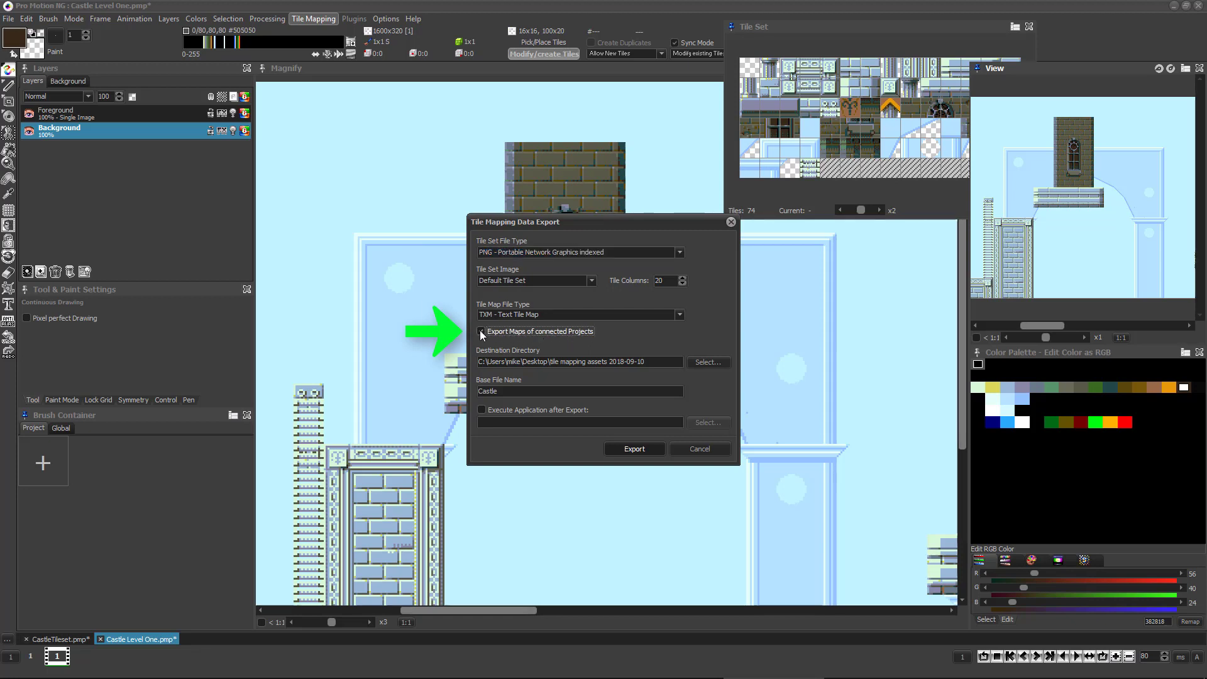